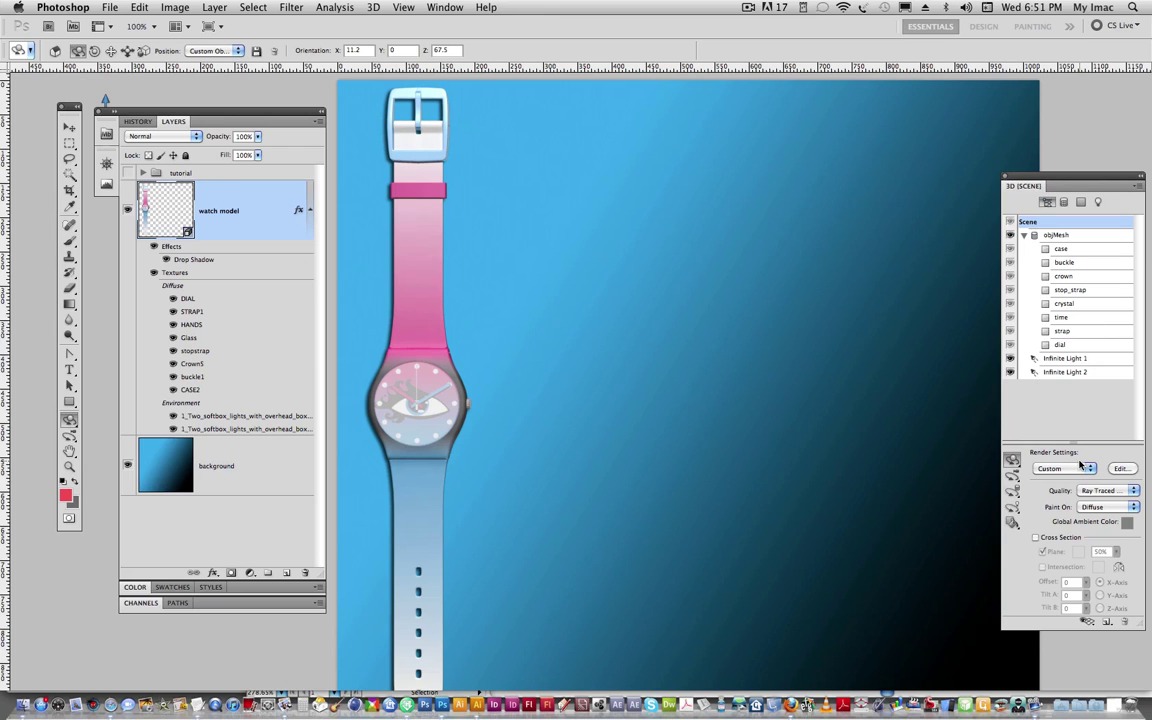
# - Set the 3D render quality to Interactive (Painting) and move the watch model horizontally to the middle of the canvas
pyautogui.click(1097, 493)
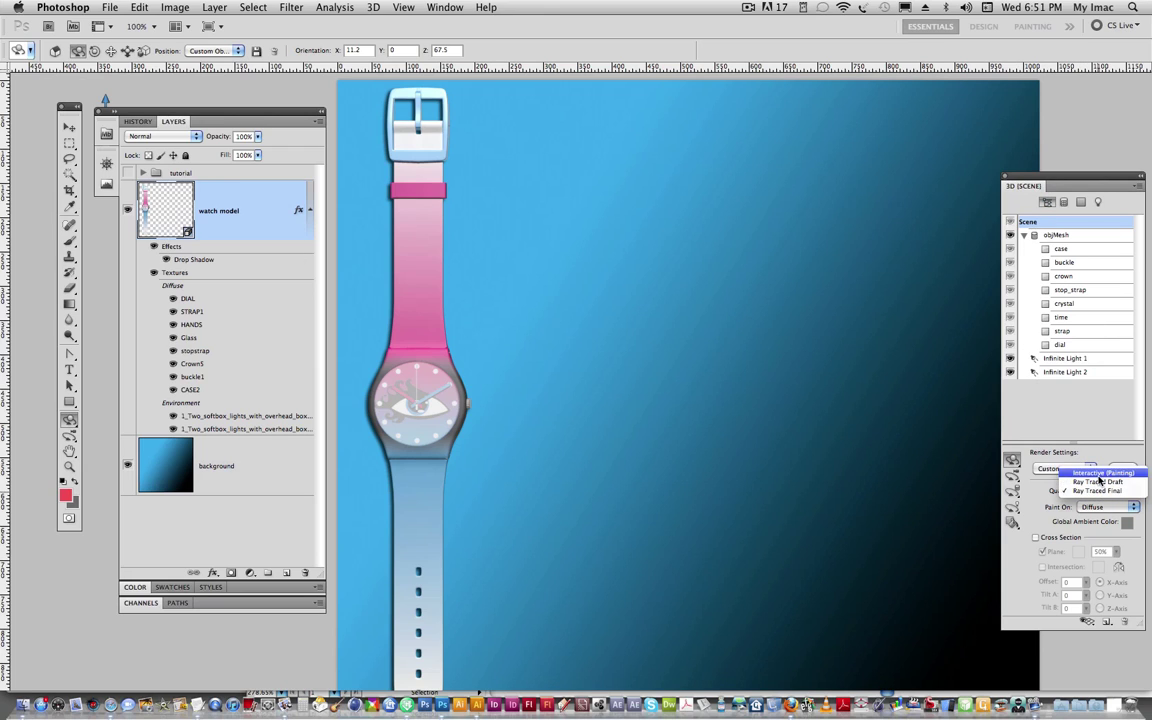
pyautogui.click(1099, 480)
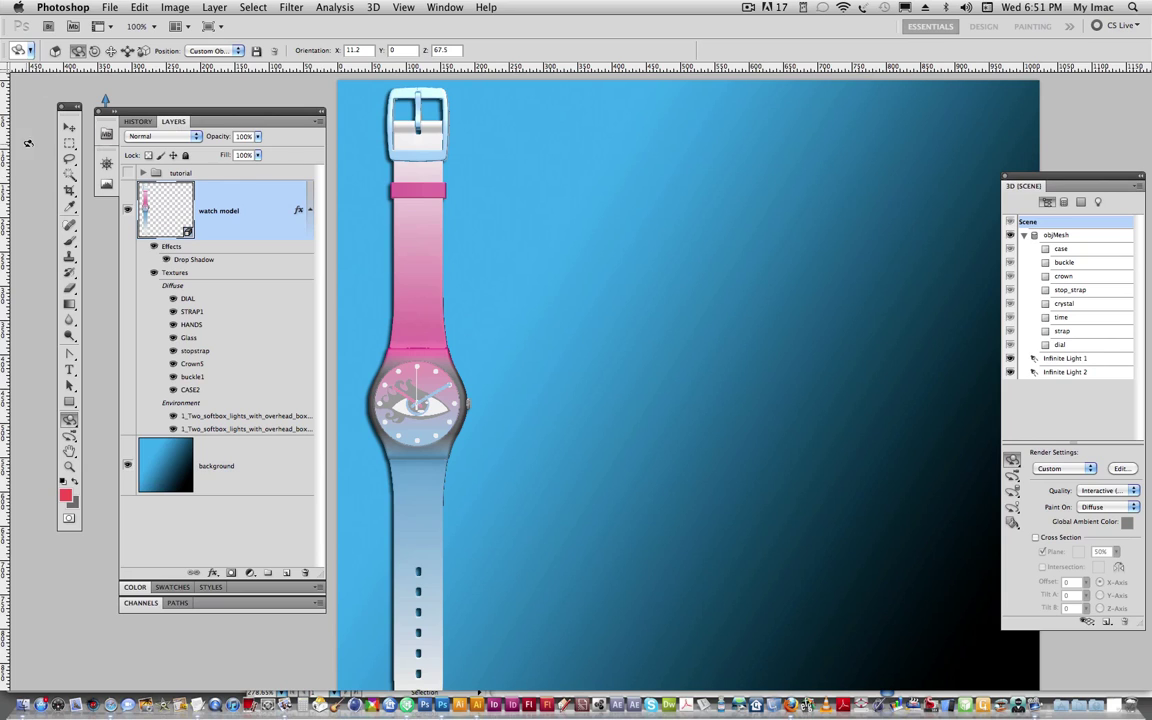
pyautogui.click(110, 50)
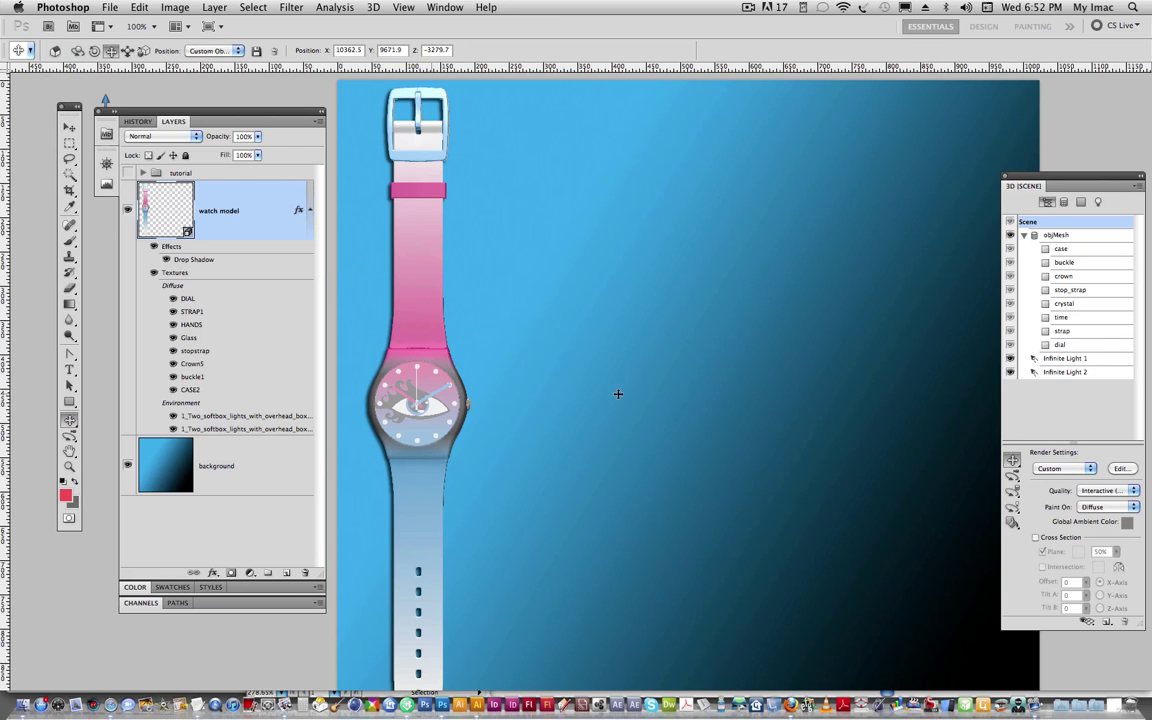
pyautogui.moveTo(618, 394)
pyautogui.mouseDown()
pyautogui.moveTo(681, 393)
pyautogui.moveTo(665, 396)
pyautogui.mouseUp()
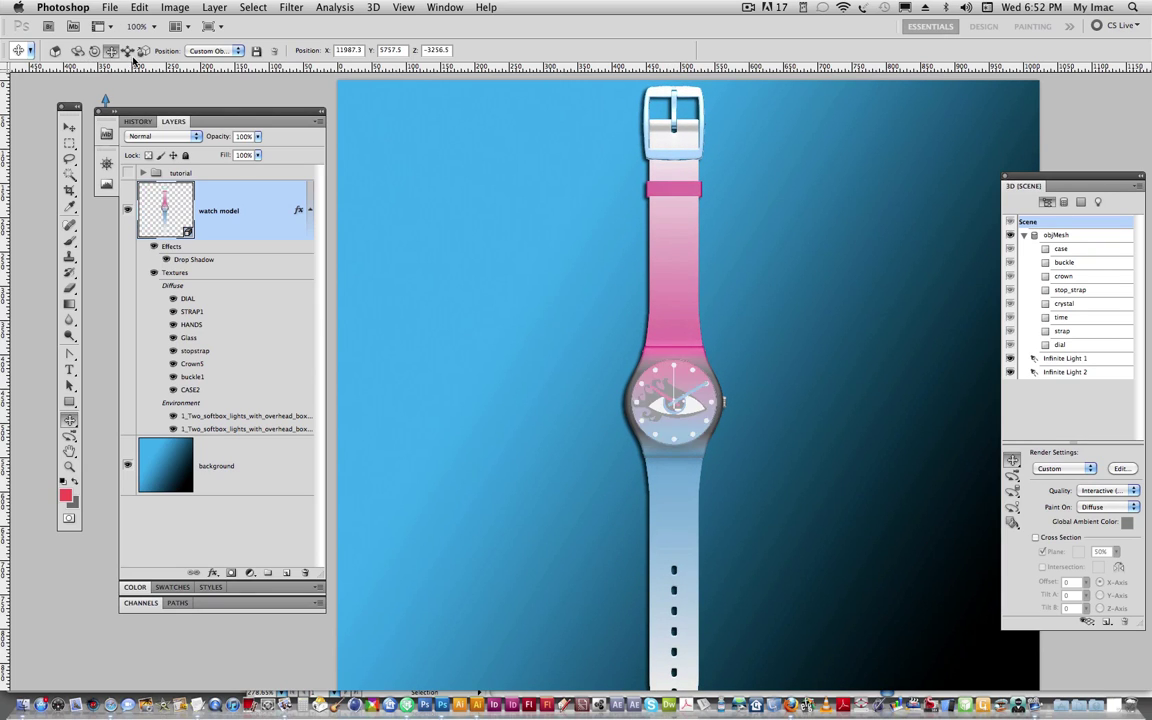
pyautogui.click(71, 440)
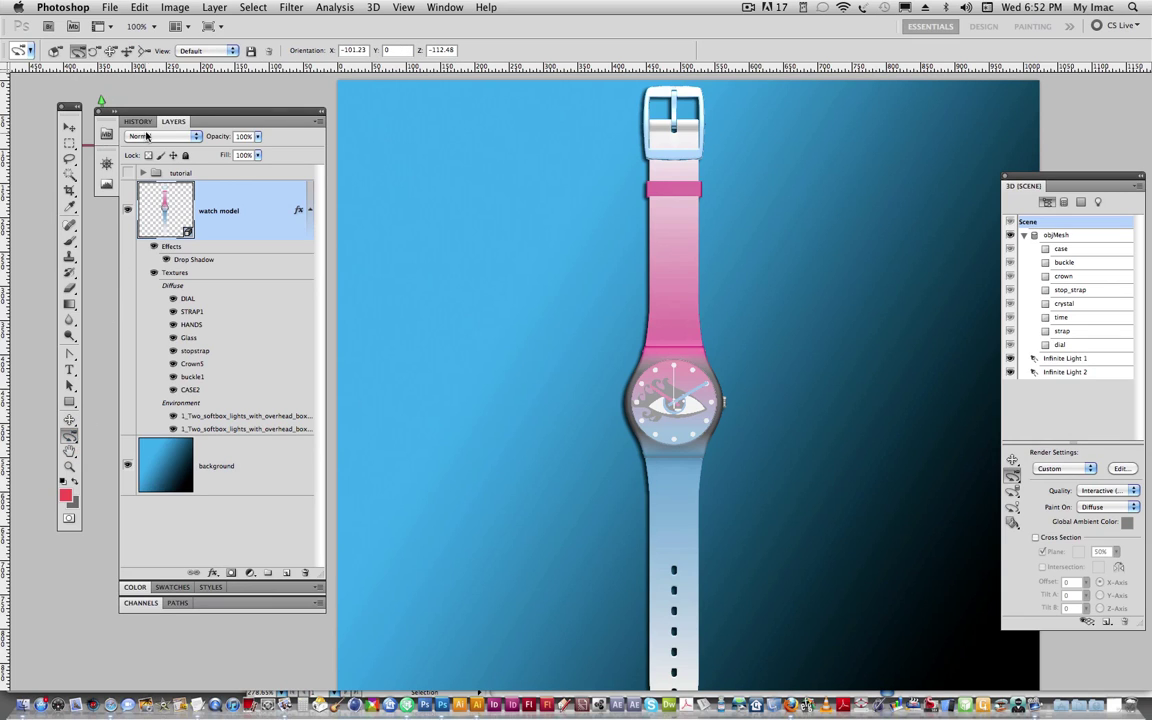
pyautogui.click(288, 51)
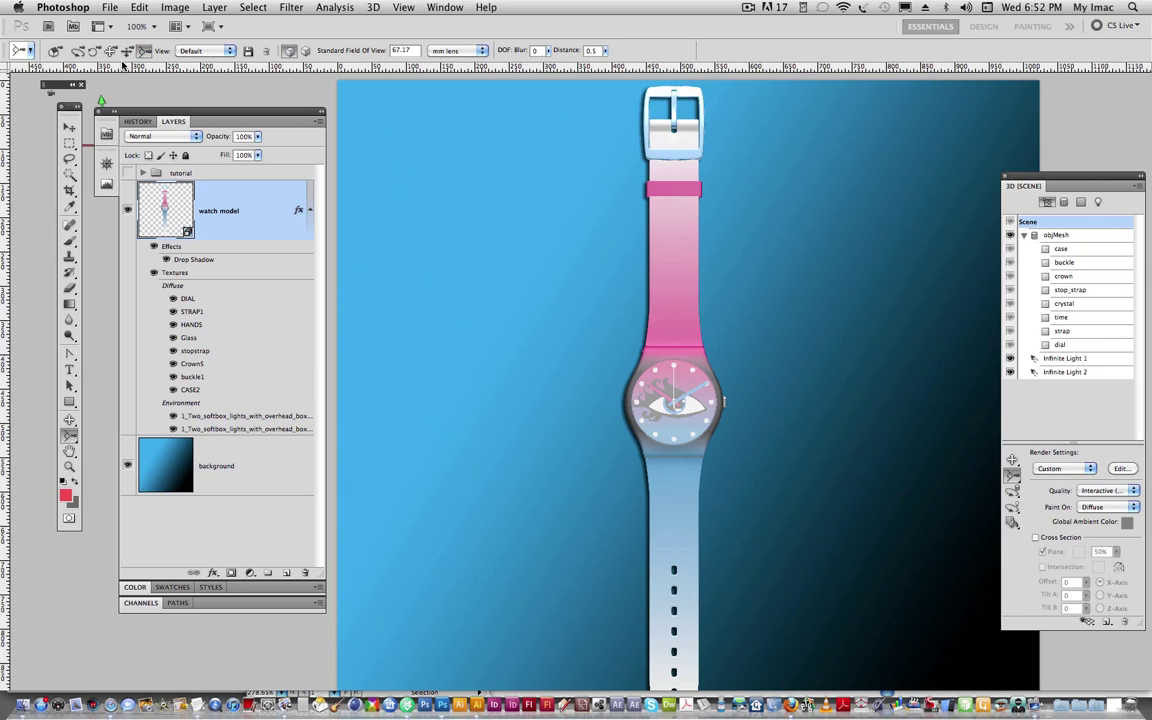
pyautogui.click(70, 420)
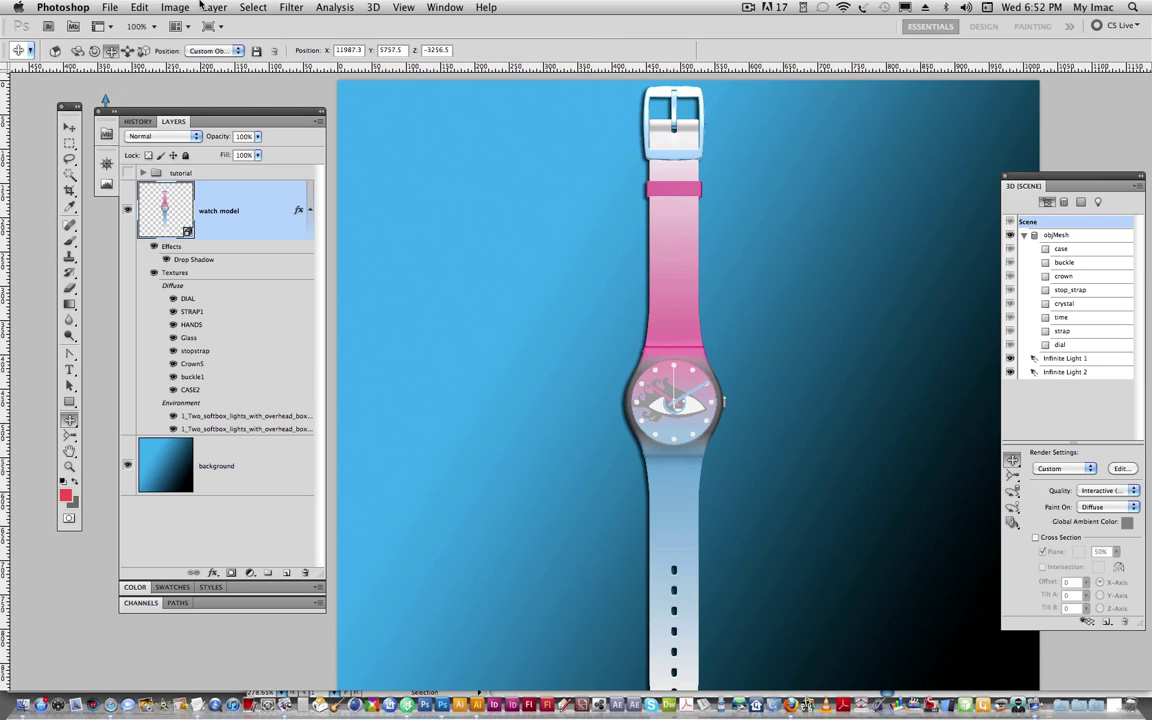
# - Rotate the watch model into a diagonal, tilted pose with an orientation of about X 66.1, Y -2.3, Z 112.2
pyautogui.click(77, 50)
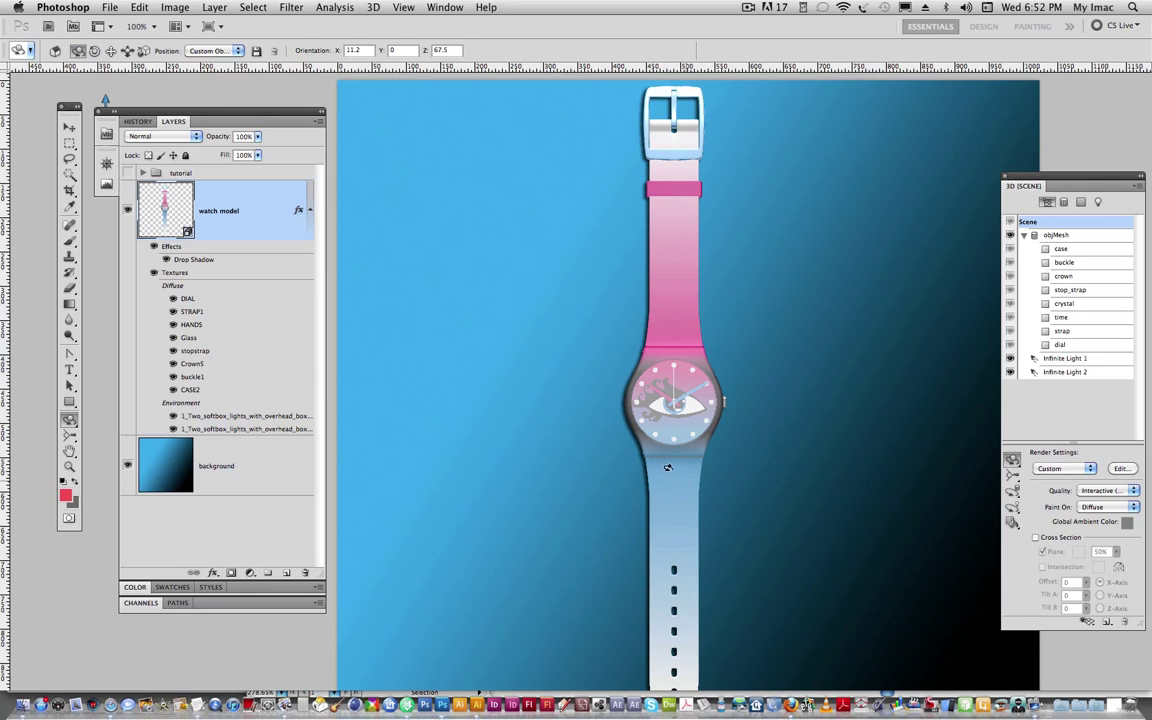
pyautogui.moveTo(668, 467); pyautogui.dragTo(152, 171)
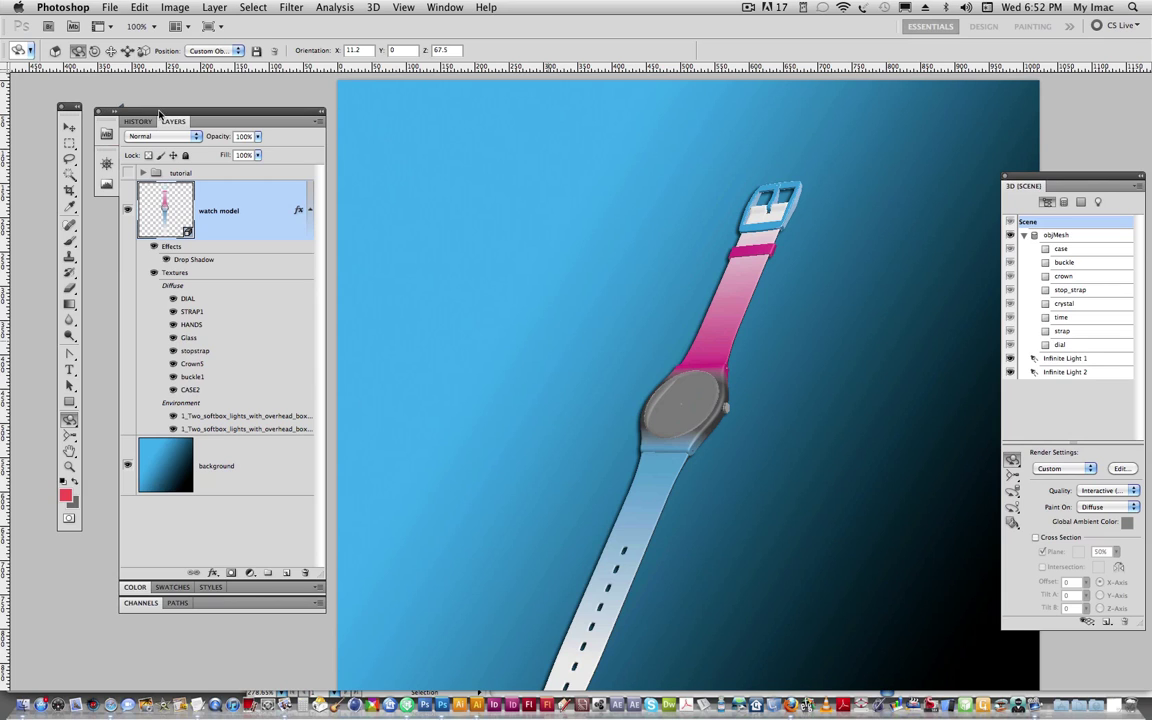
pyautogui.moveTo(166, 113); pyautogui.dragTo(191, 212)
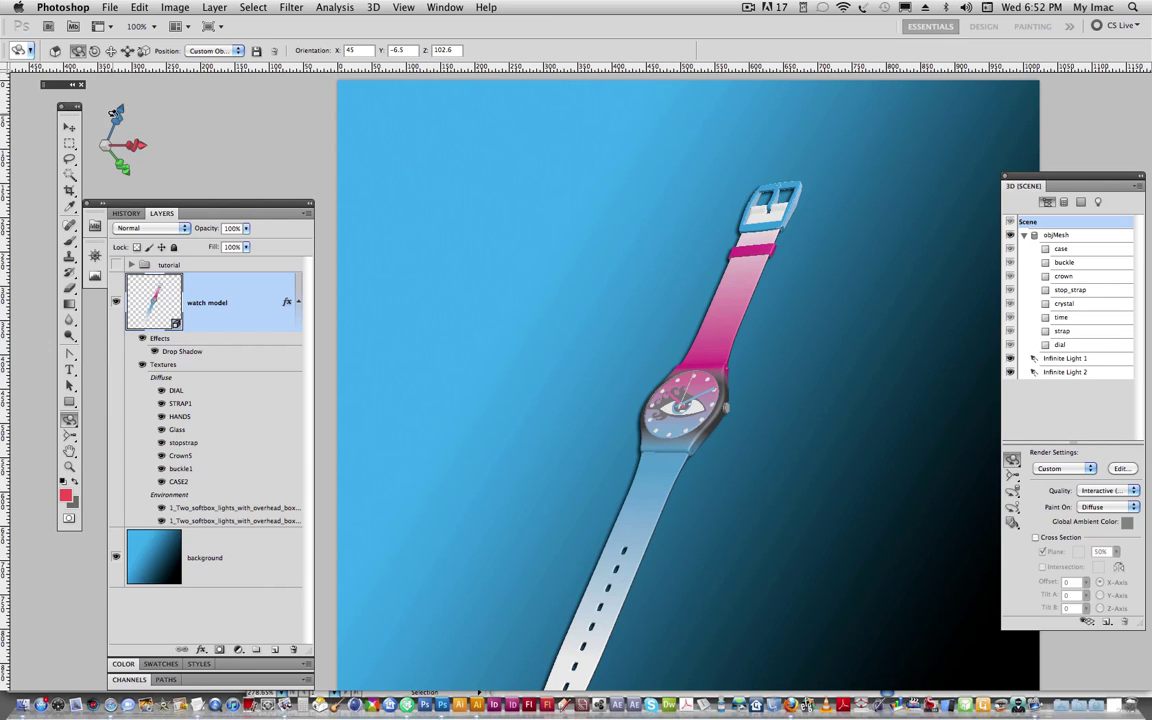
pyautogui.moveTo(118, 112); pyautogui.dragTo(123, 122)
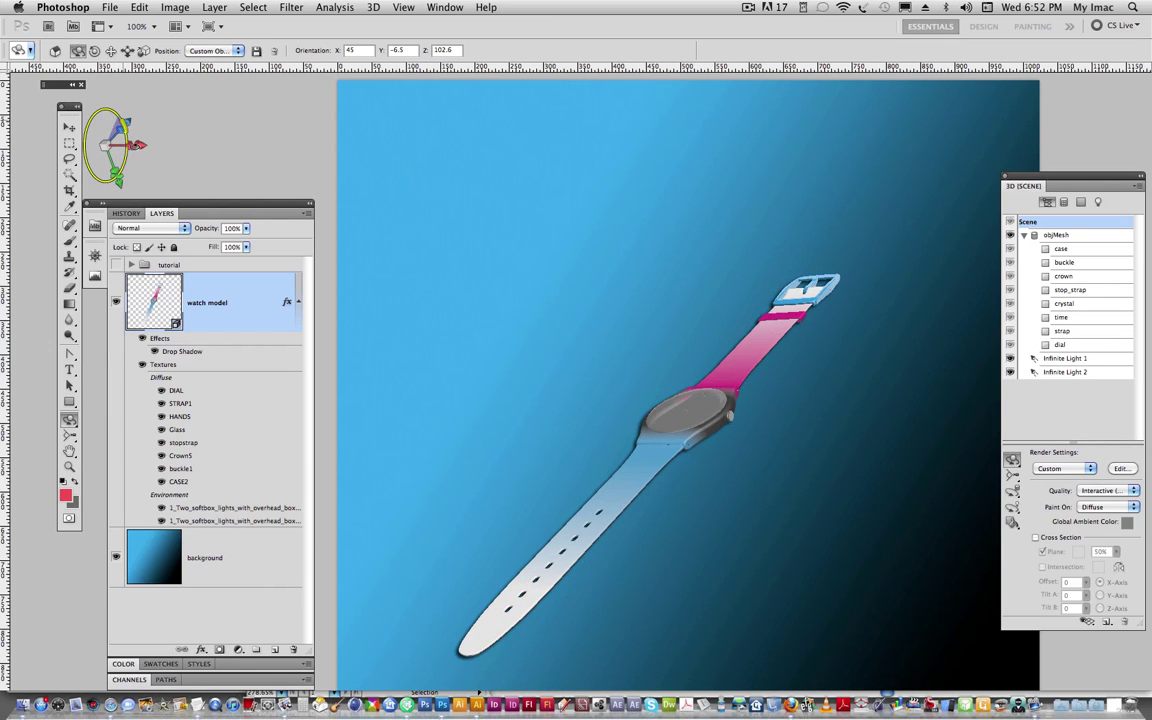
pyautogui.moveTo(123, 122); pyautogui.dragTo(111, 150)
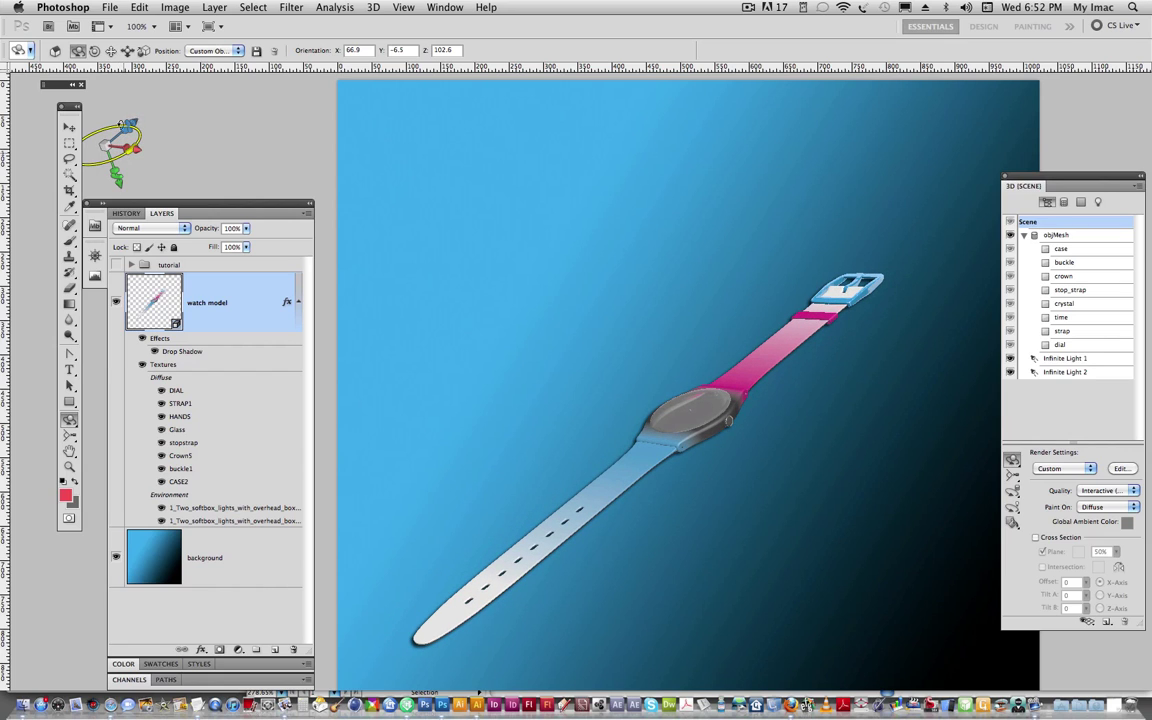
pyautogui.moveTo(111, 150); pyautogui.dragTo(112, 148)
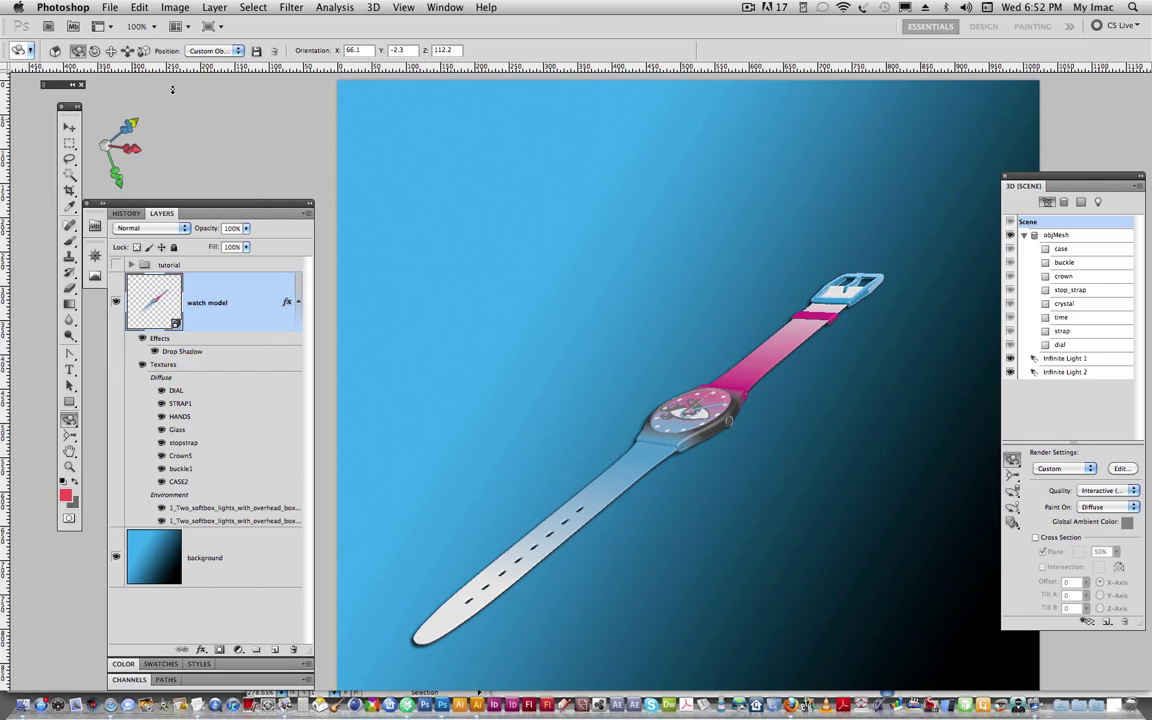
# - Shift and enlarge the watch model, and turn its face toward the viewer at about X 61.2, Y 32.8, Z 94.6
pyautogui.moveTo(172, 89); pyautogui.dragTo(186, 53)
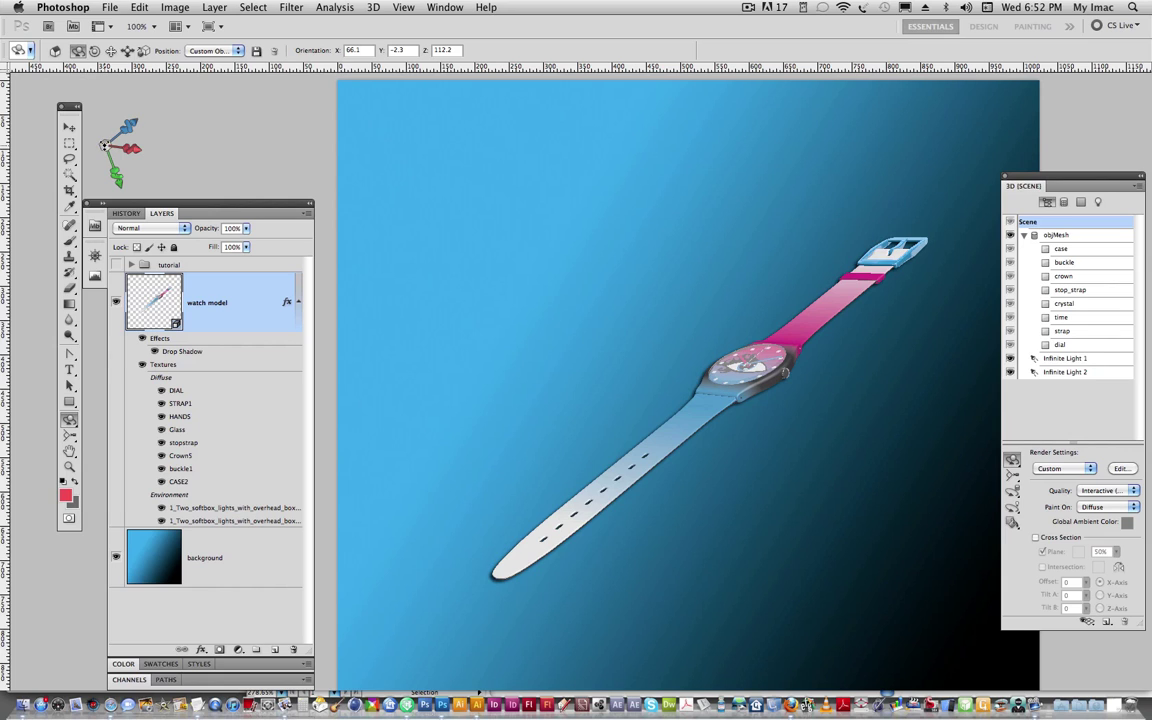
pyautogui.moveTo(104, 145); pyautogui.dragTo(105, 147)
pyautogui.moveTo(386, 6); pyautogui.dragTo(452, 6)
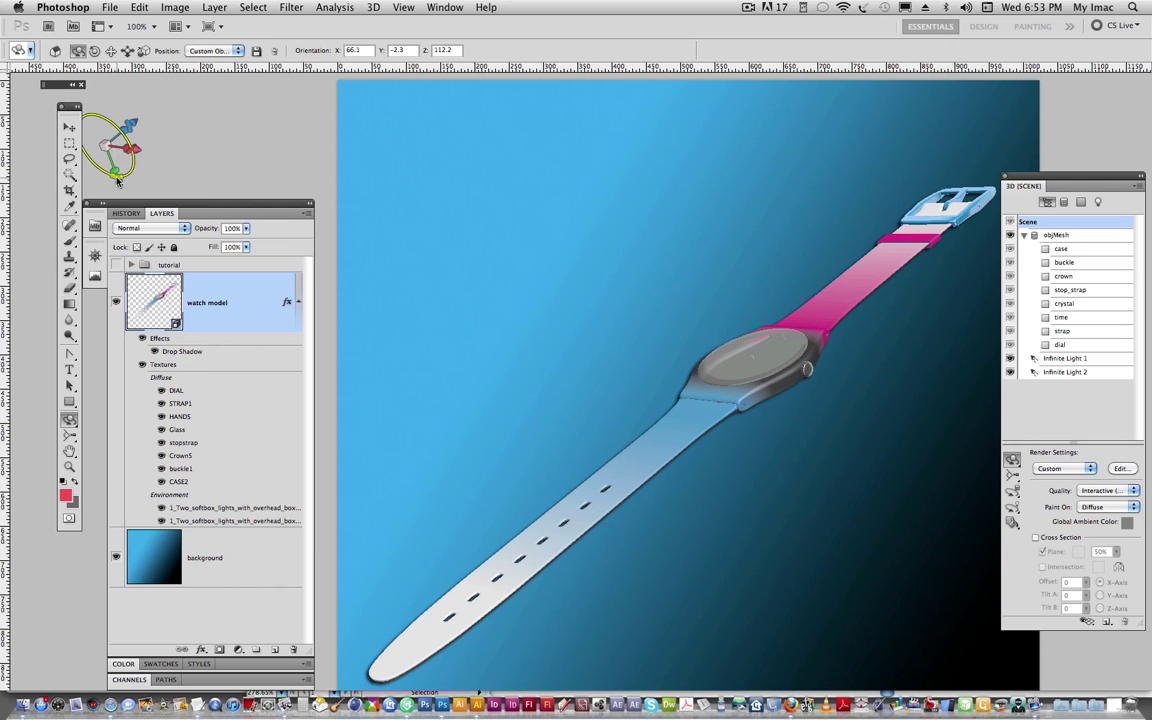
pyautogui.moveTo(105, 158); pyautogui.dragTo(99, 158)
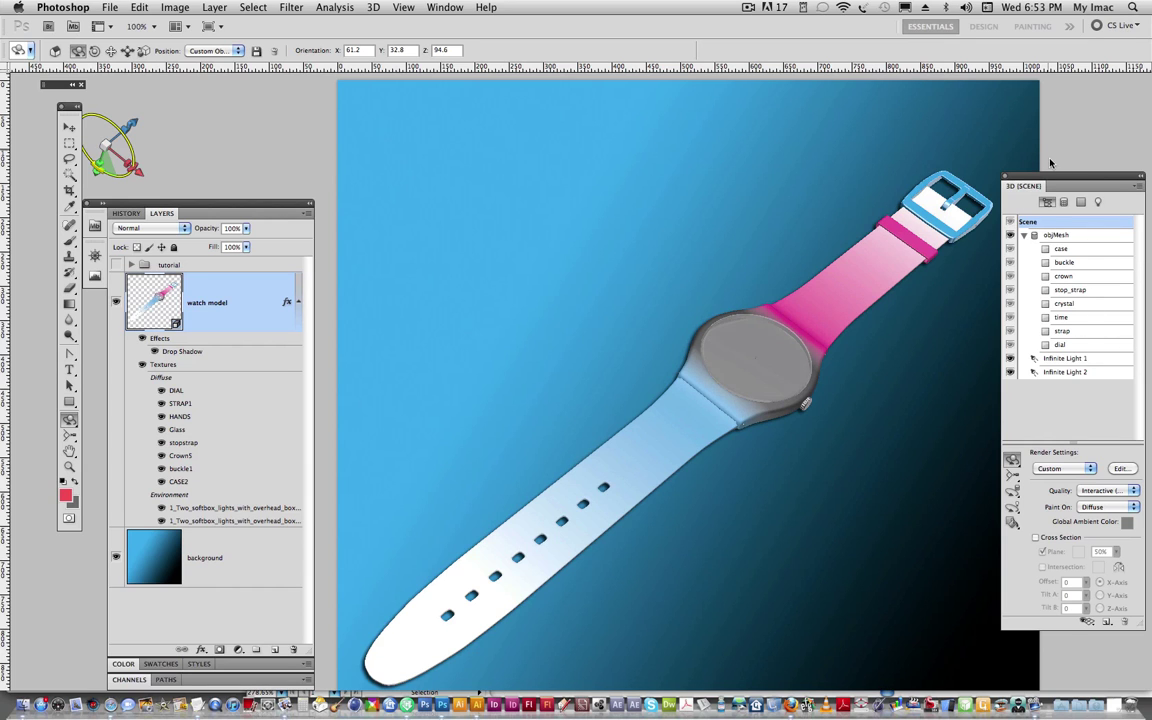
# - Open the diffuse texture of the watch's case material for editing
pyautogui.moveTo(1068, 179); pyautogui.dragTo(487, 90)
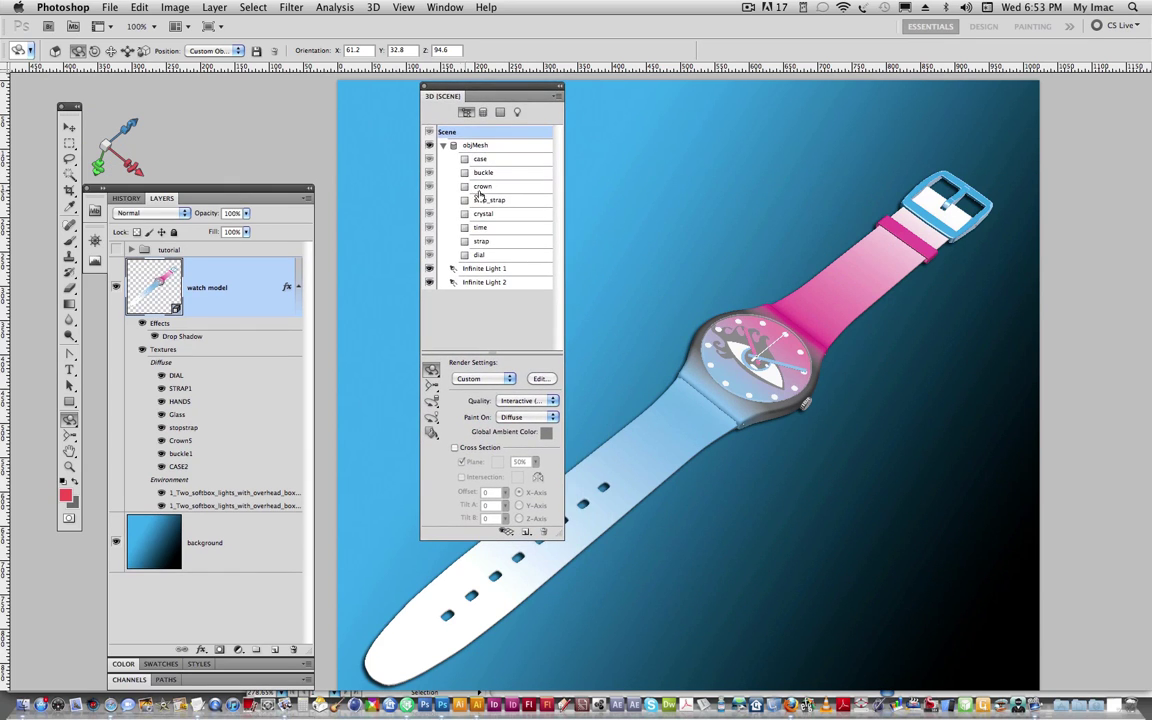
pyautogui.click(500, 112)
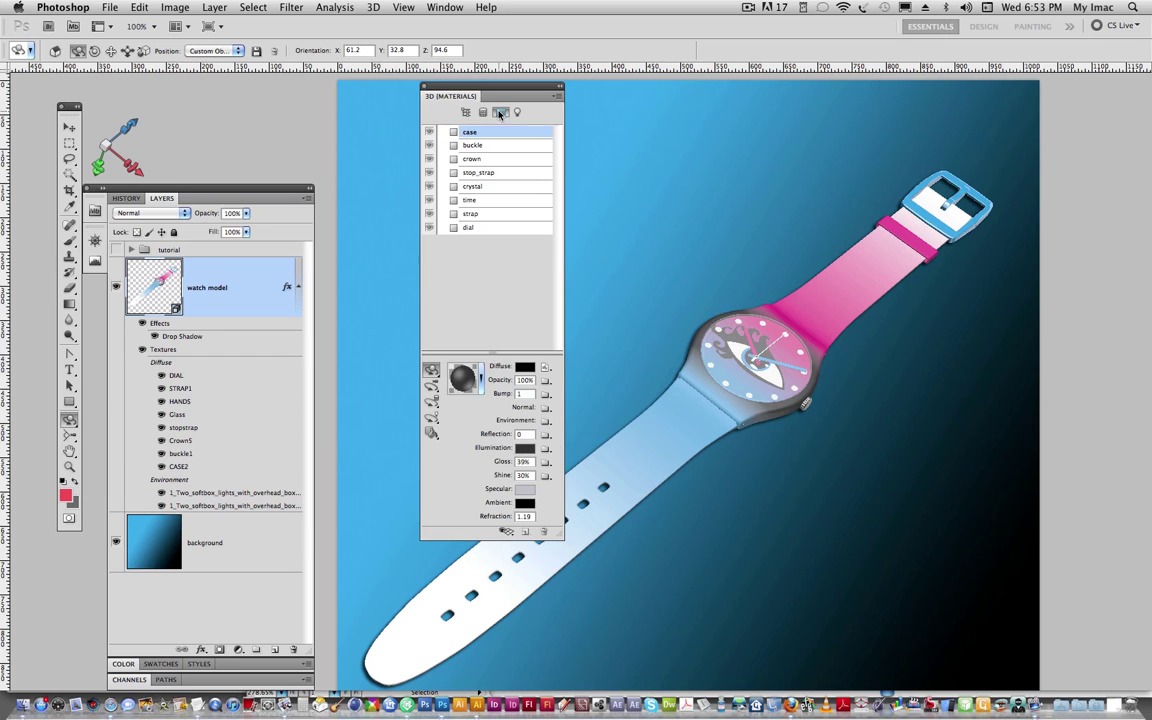
pyautogui.moveTo(513, 94); pyautogui.dragTo(465, 99)
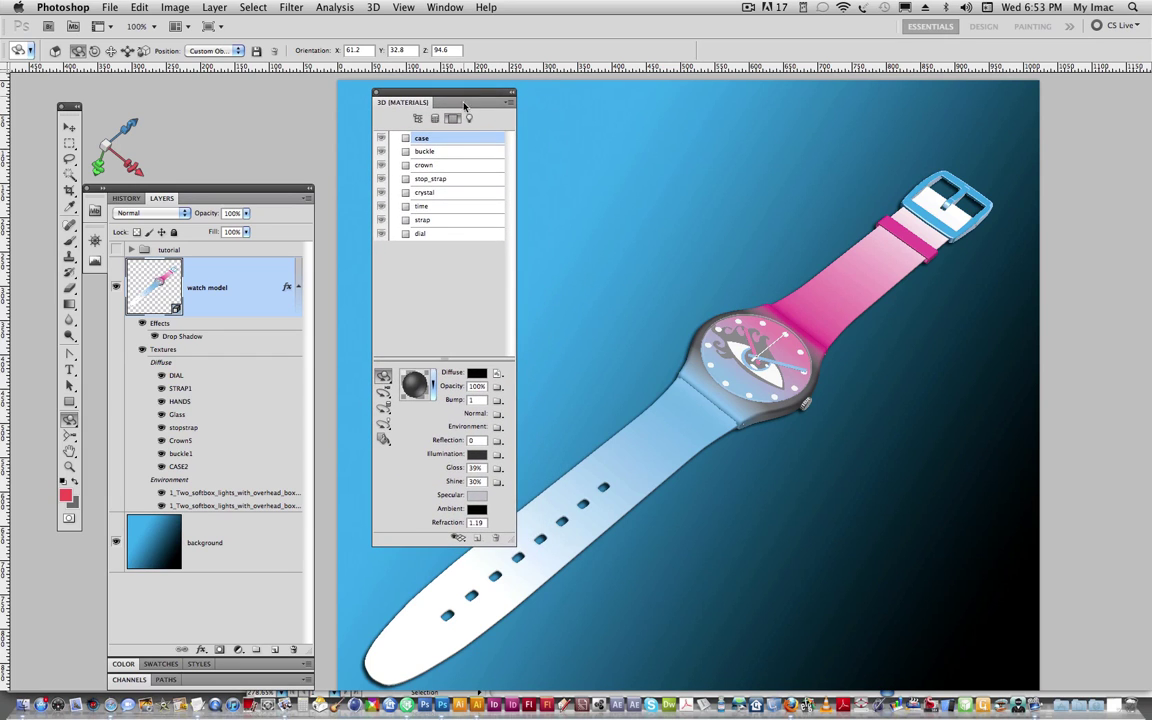
pyautogui.click(498, 374)
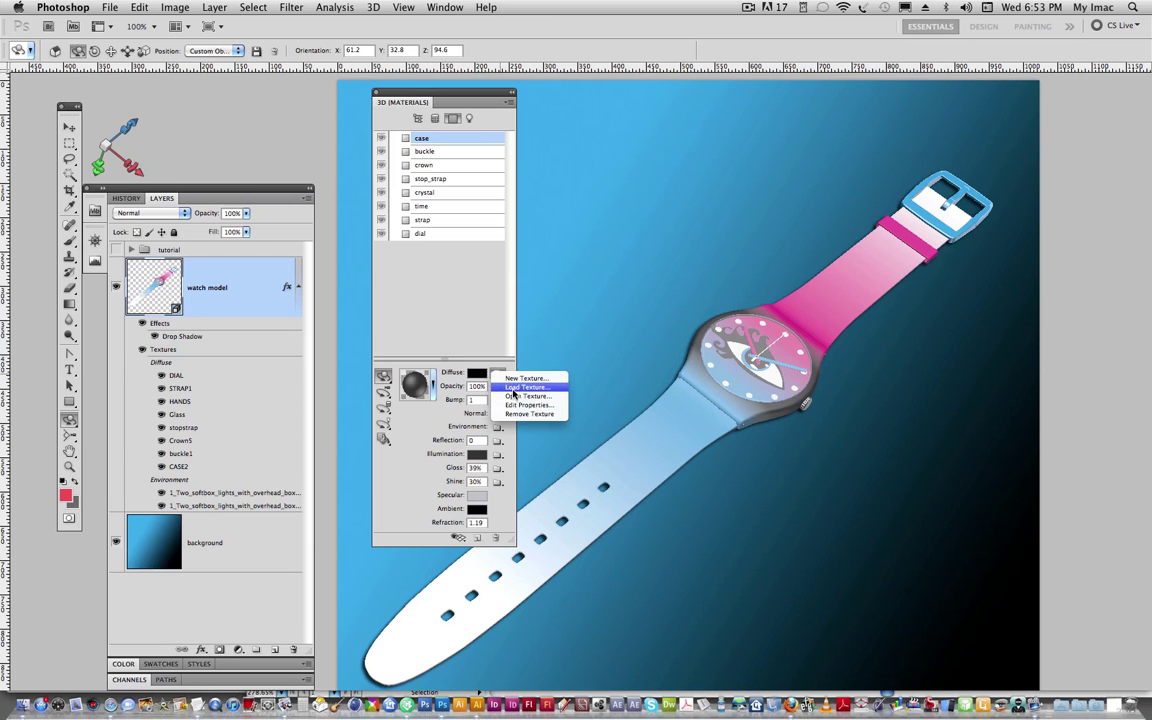
pyautogui.click(527, 396)
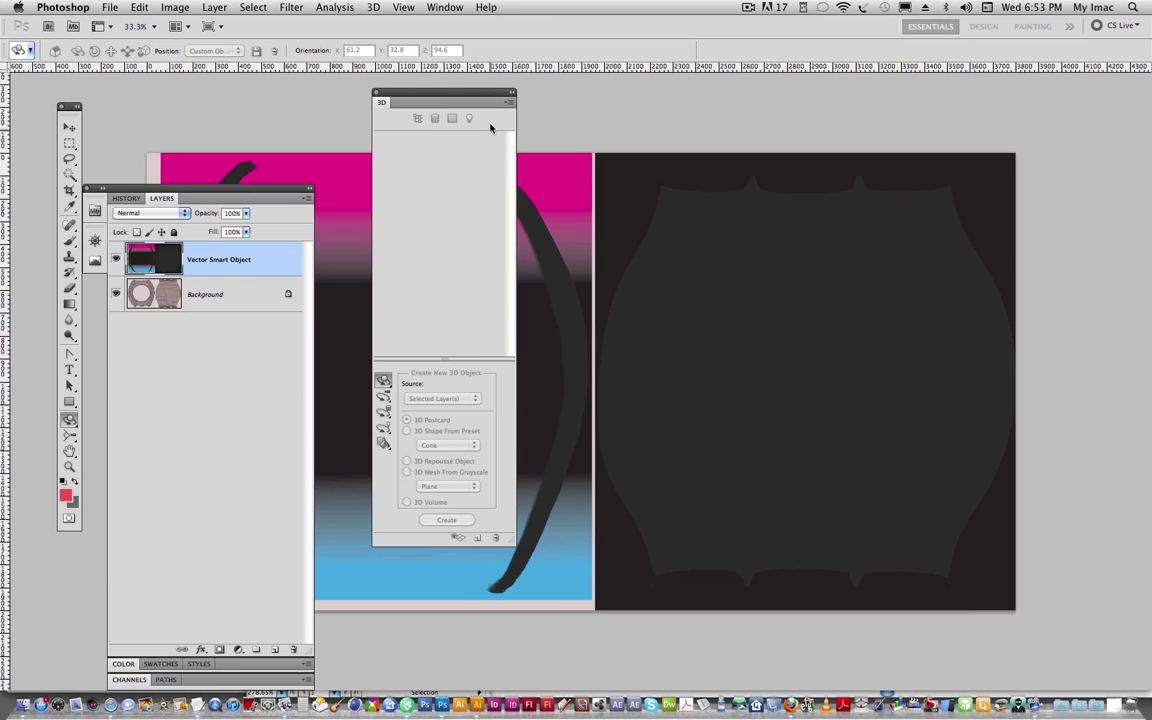
# - Temporarily hide the Vector Smart Object layer to examine the mesh template on the Background layer, and show it again
pyautogui.moveTo(431, 94); pyautogui.dragTo(742, 104)
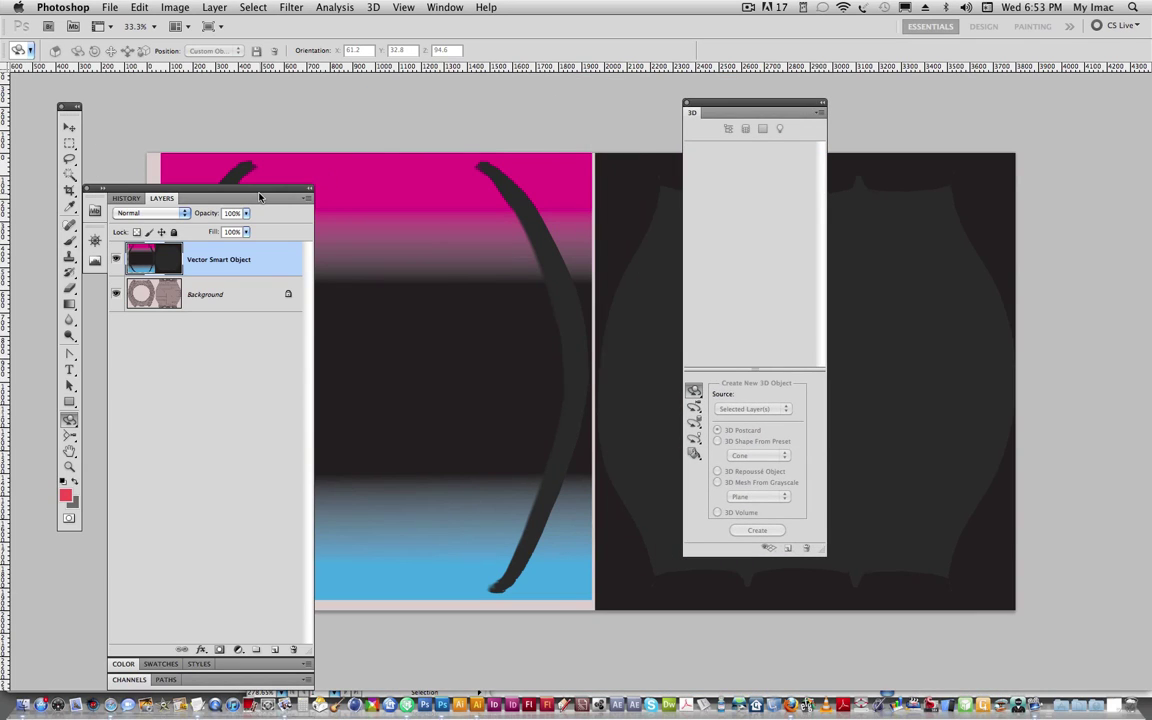
pyautogui.moveTo(238, 197); pyautogui.dragTo(564, 197)
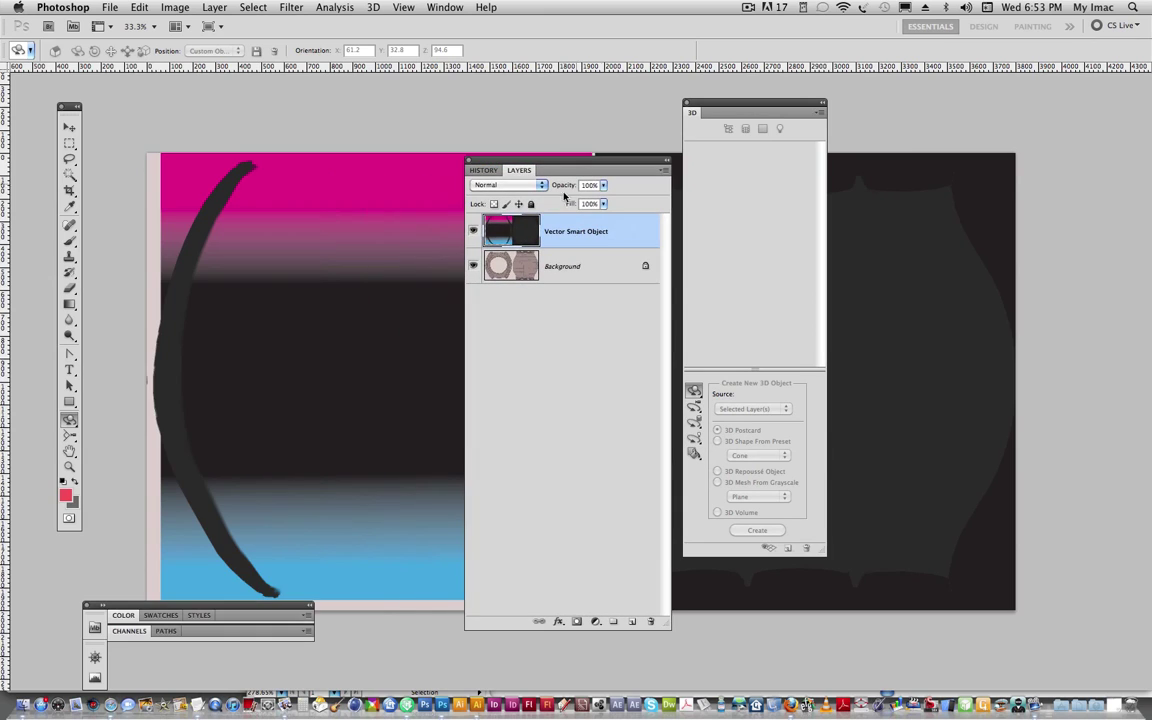
pyautogui.click(474, 231)
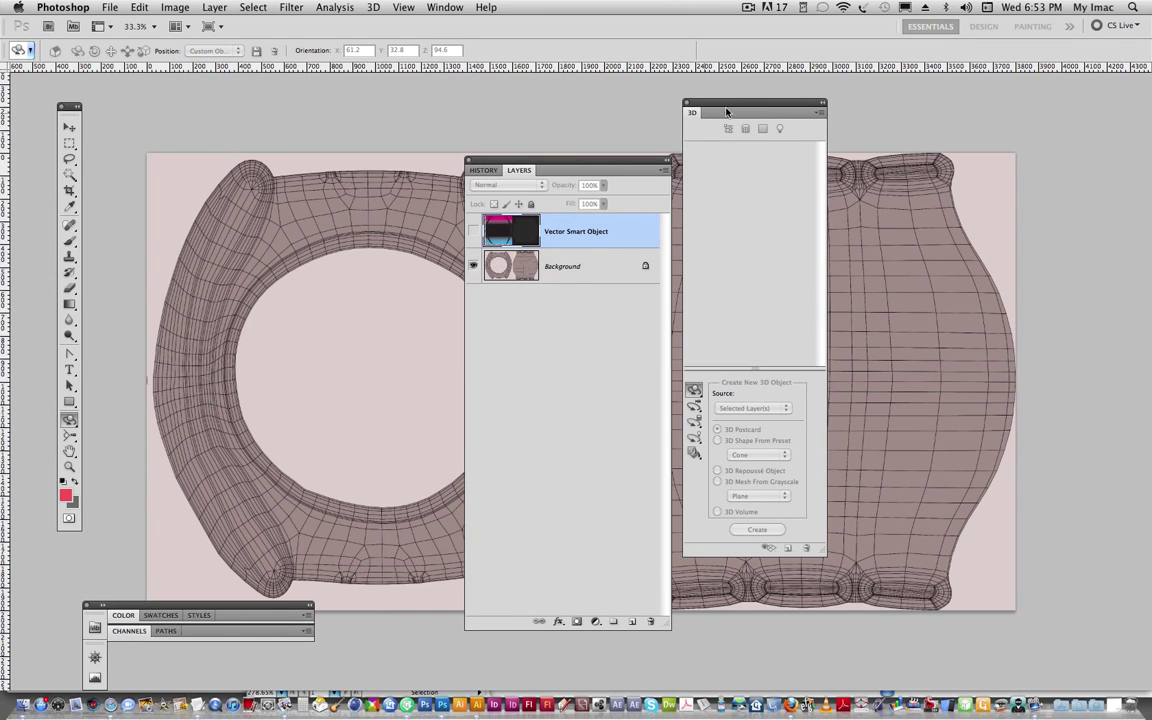
pyautogui.moveTo(727, 112); pyautogui.dragTo(840, 122)
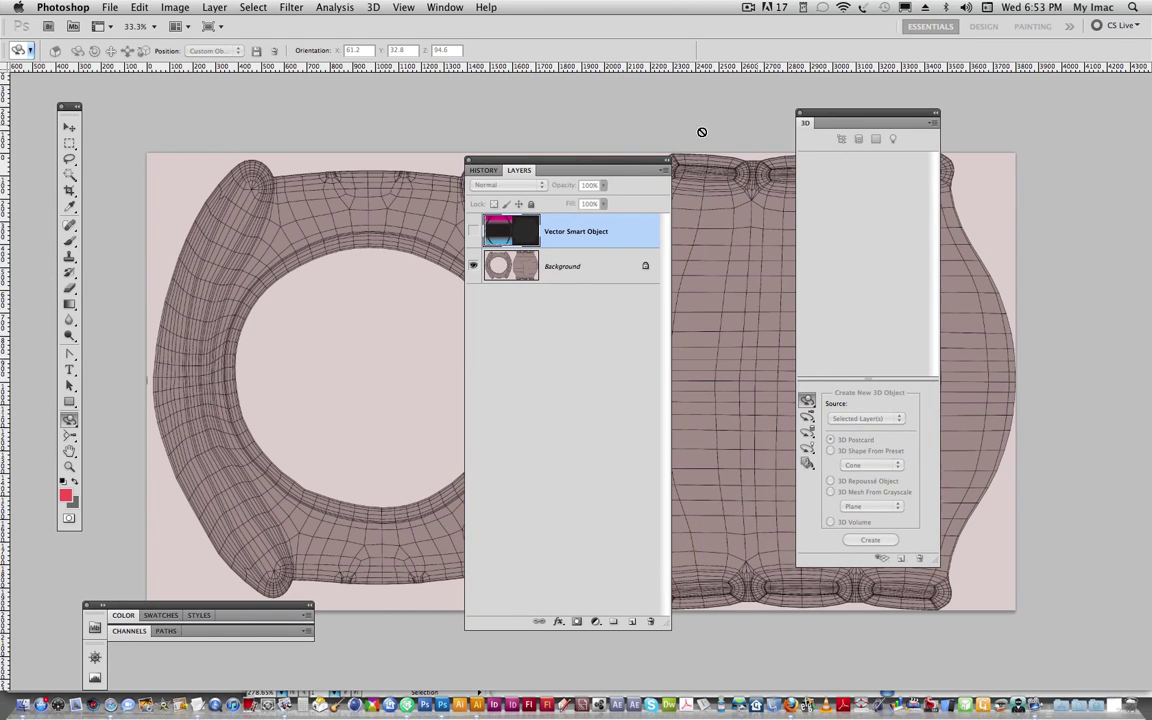
pyautogui.click(472, 232)
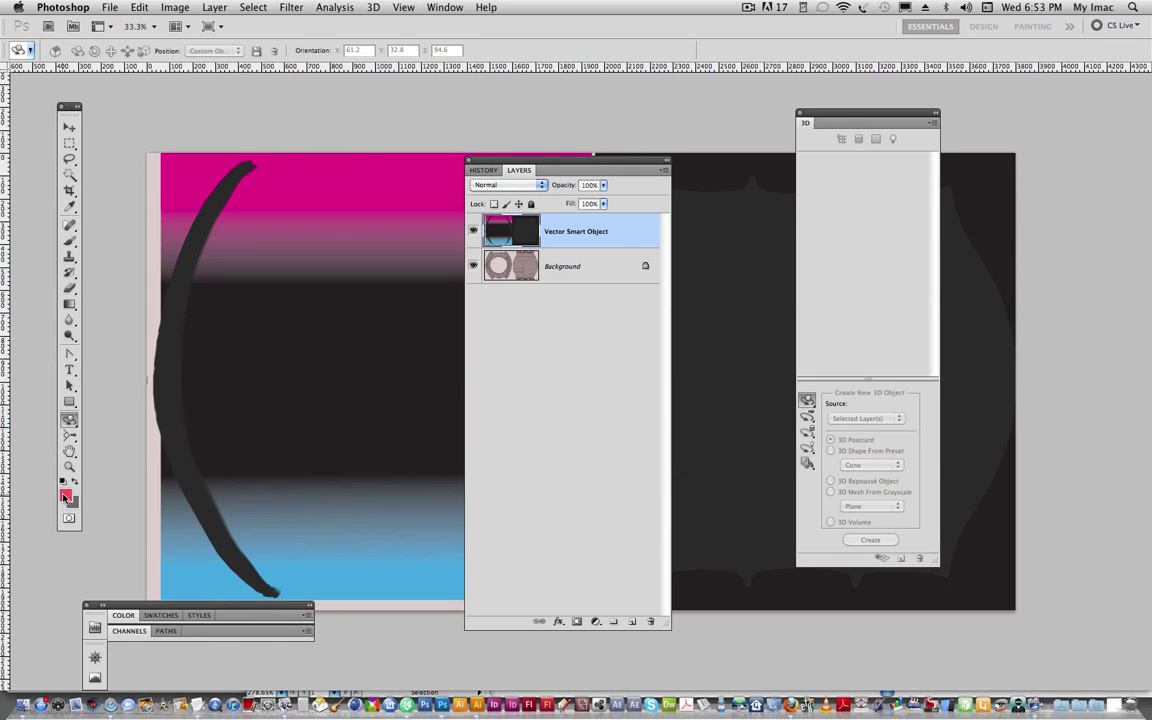
# - Fill the Vector Smart Object layer of the case texture with the red foreground colour fd5252
pyautogui.click(65, 497)
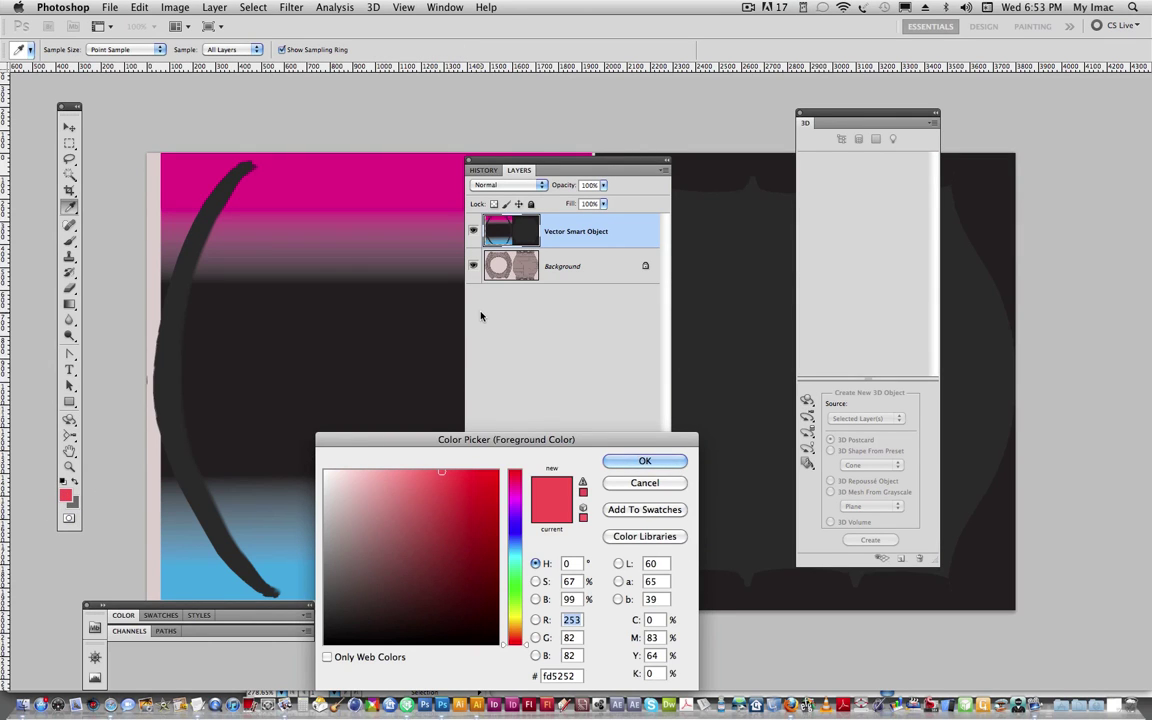
pyautogui.press('BackSpace')
pyautogui.click(650, 460)
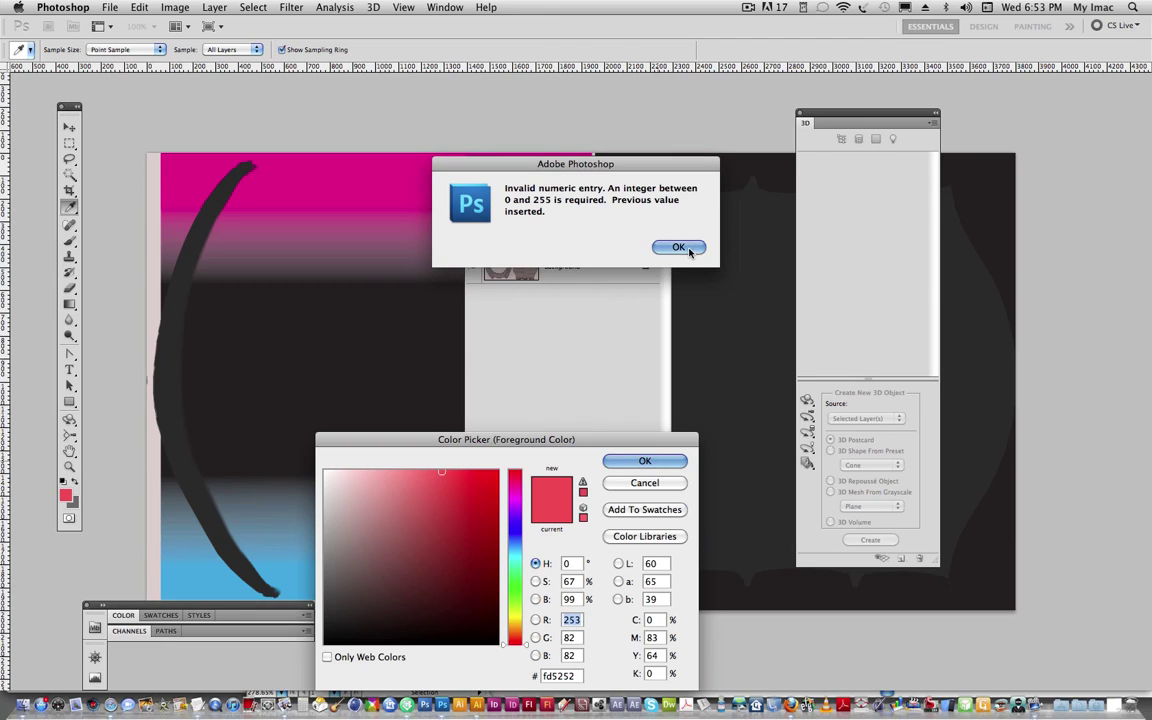
pyautogui.click(678, 248)
pyautogui.click(645, 461)
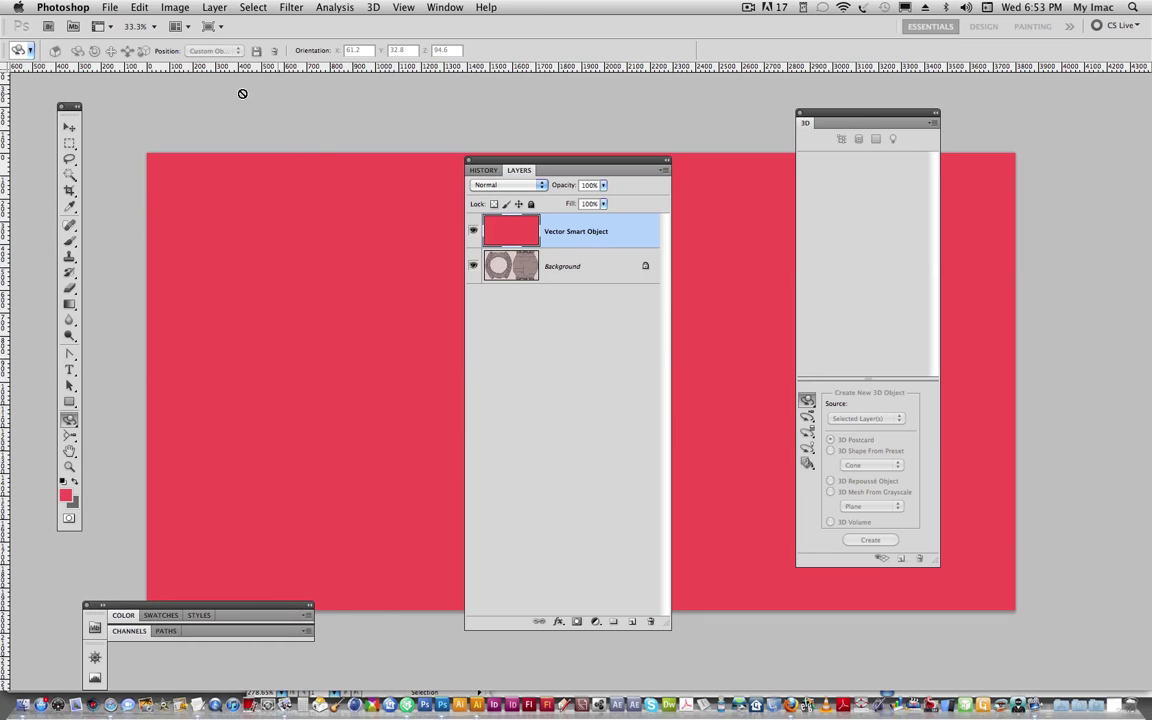
# - Close the case texture document and save its changes to update the watch model
pyautogui.click(106, 8)
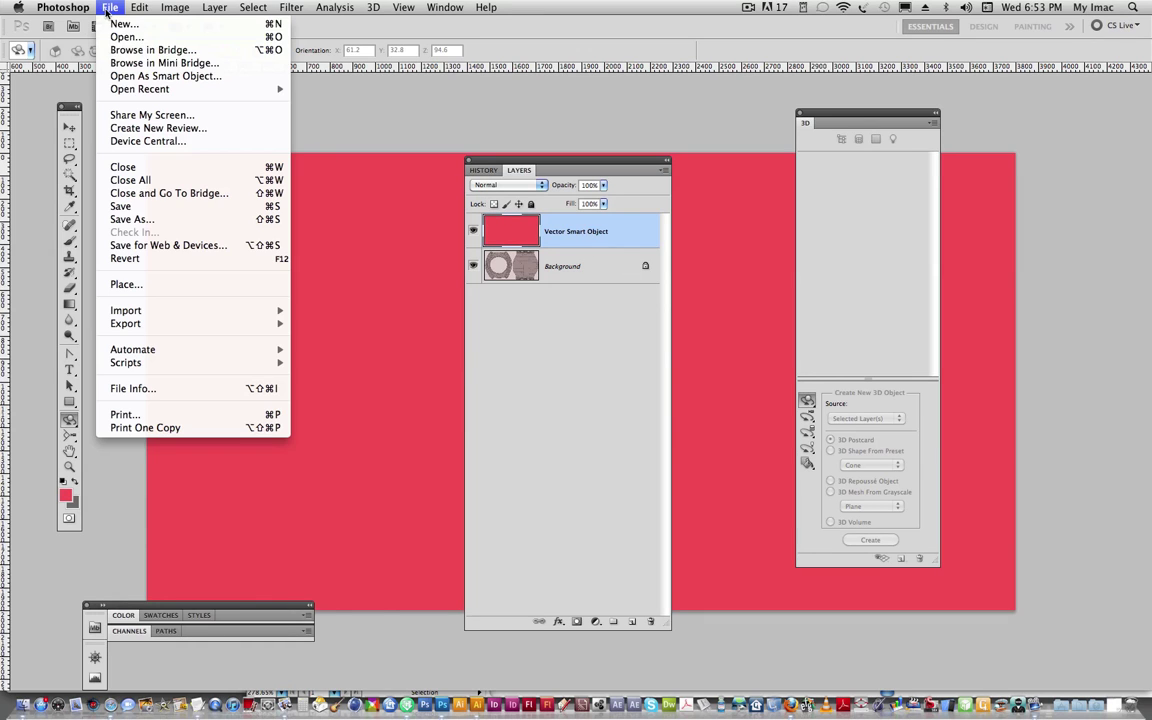
pyautogui.click(122, 167)
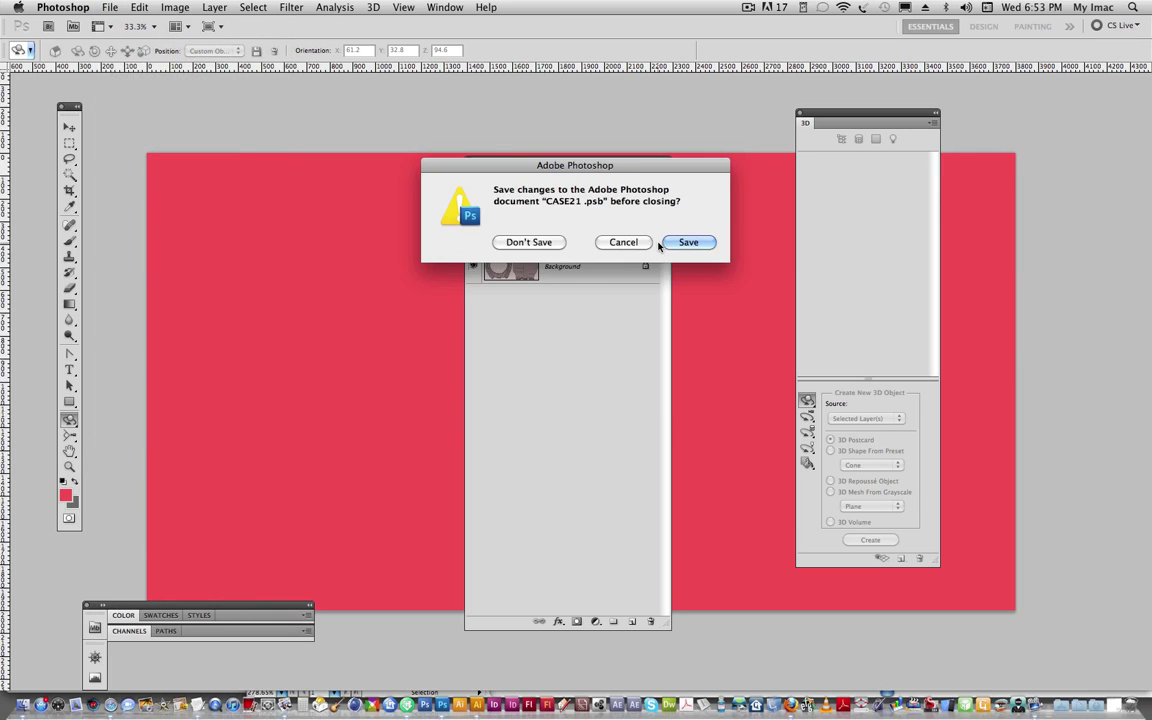
pyautogui.click(689, 244)
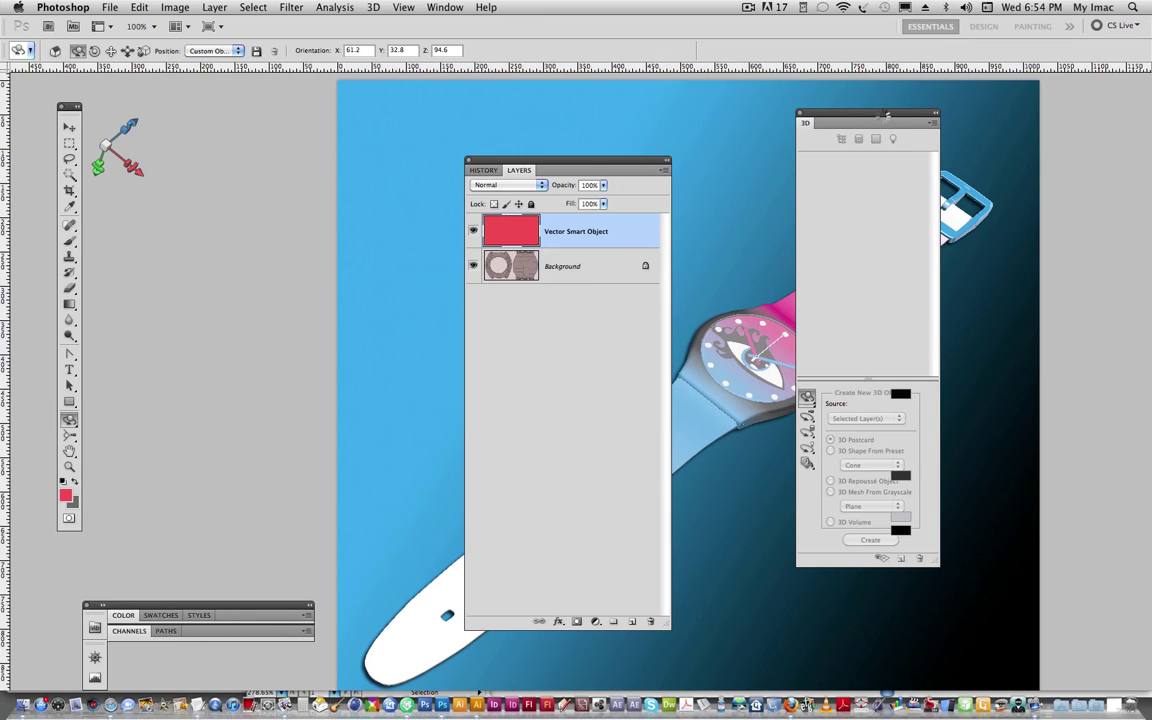
# - Open the diffuse texture of the watch's buckle material for editing
pyautogui.moveTo(881, 118); pyautogui.dragTo(244, 138)
pyautogui.moveTo(505, 158); pyautogui.dragTo(382, 97)
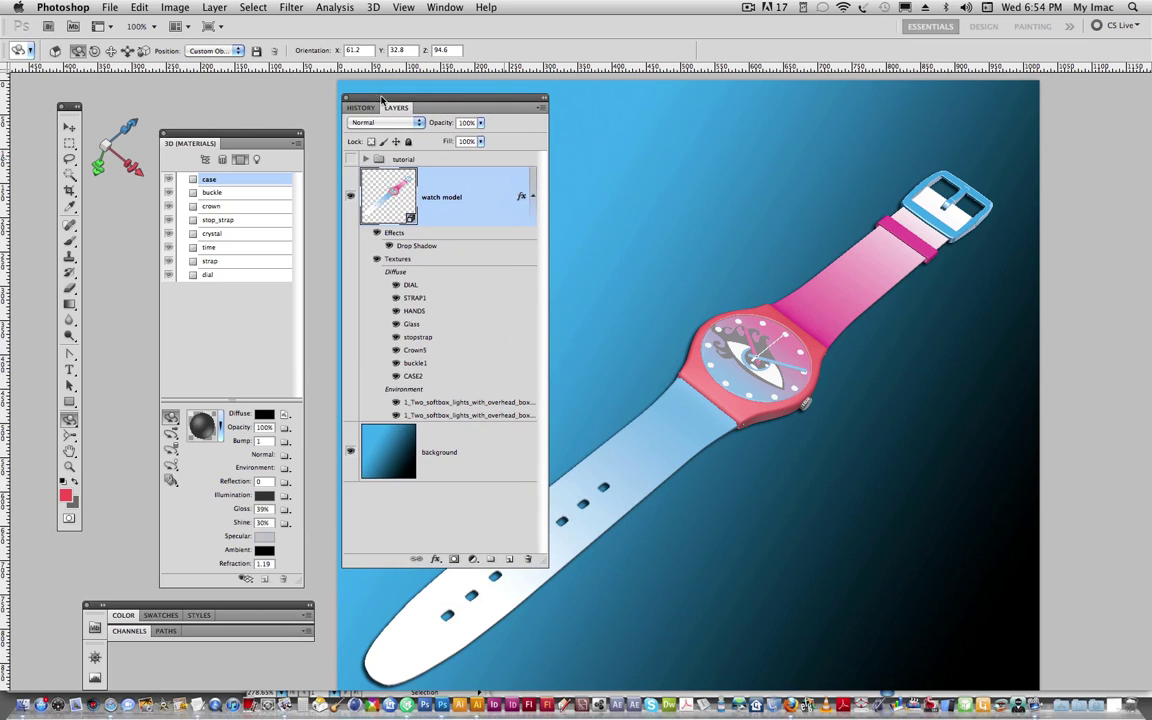
pyautogui.click(226, 194)
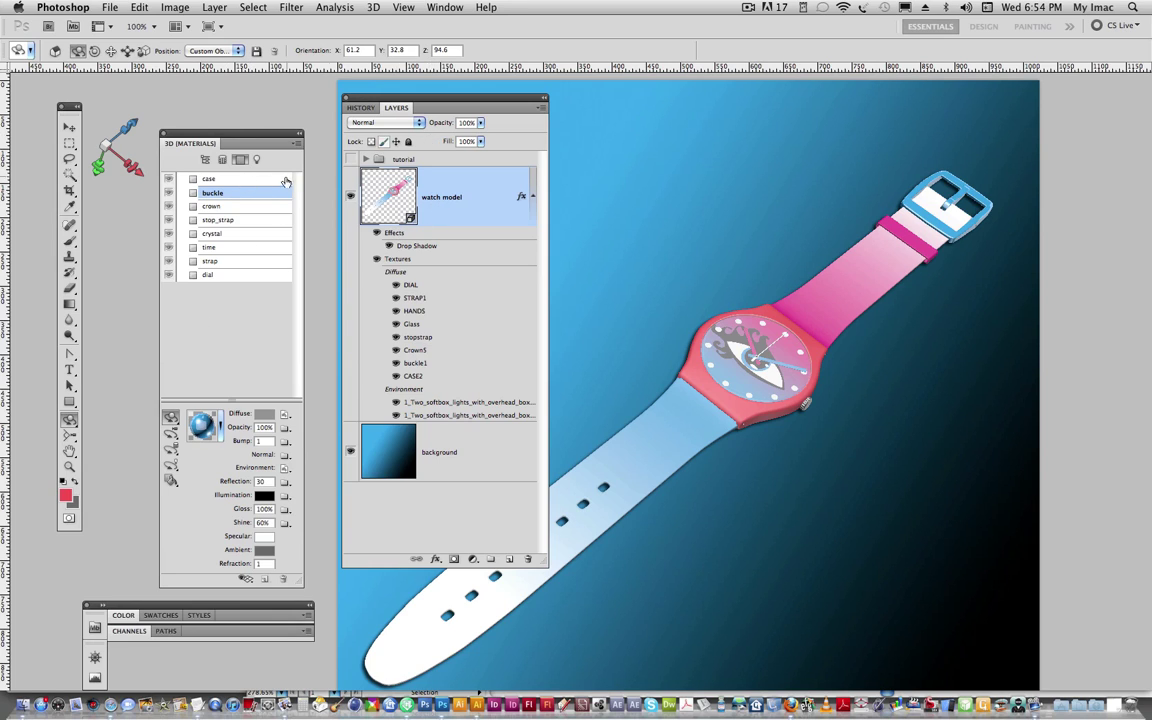
pyautogui.click(285, 414)
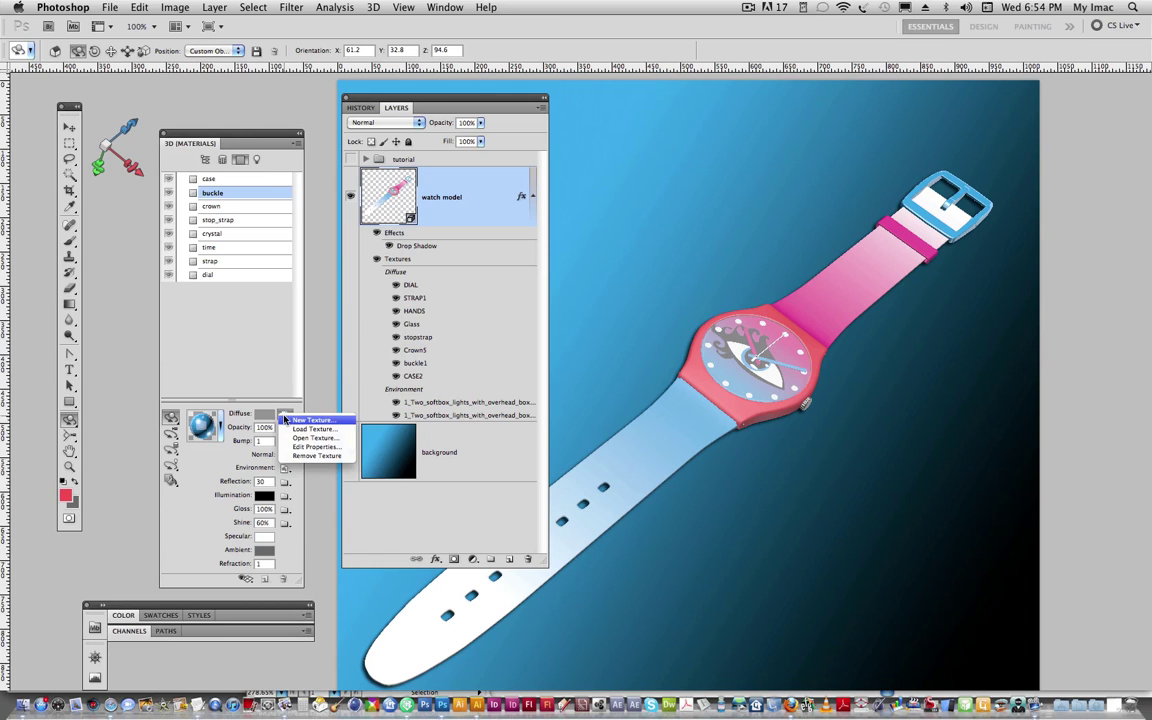
pyautogui.click(303, 437)
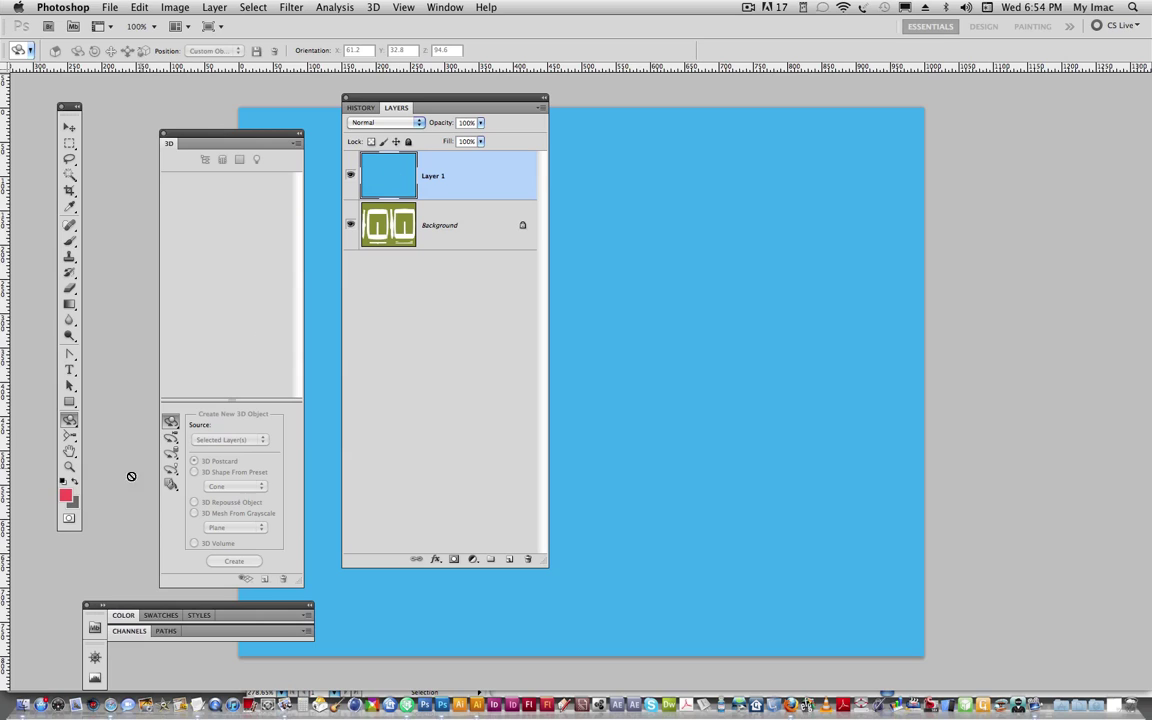
# - Fill Layer 1 of the buckle texture with the dark grey background colour, and close the texture document with its changes saved
pyautogui.click(74, 483)
pyautogui.hotkey('alt', 'BackSpace')
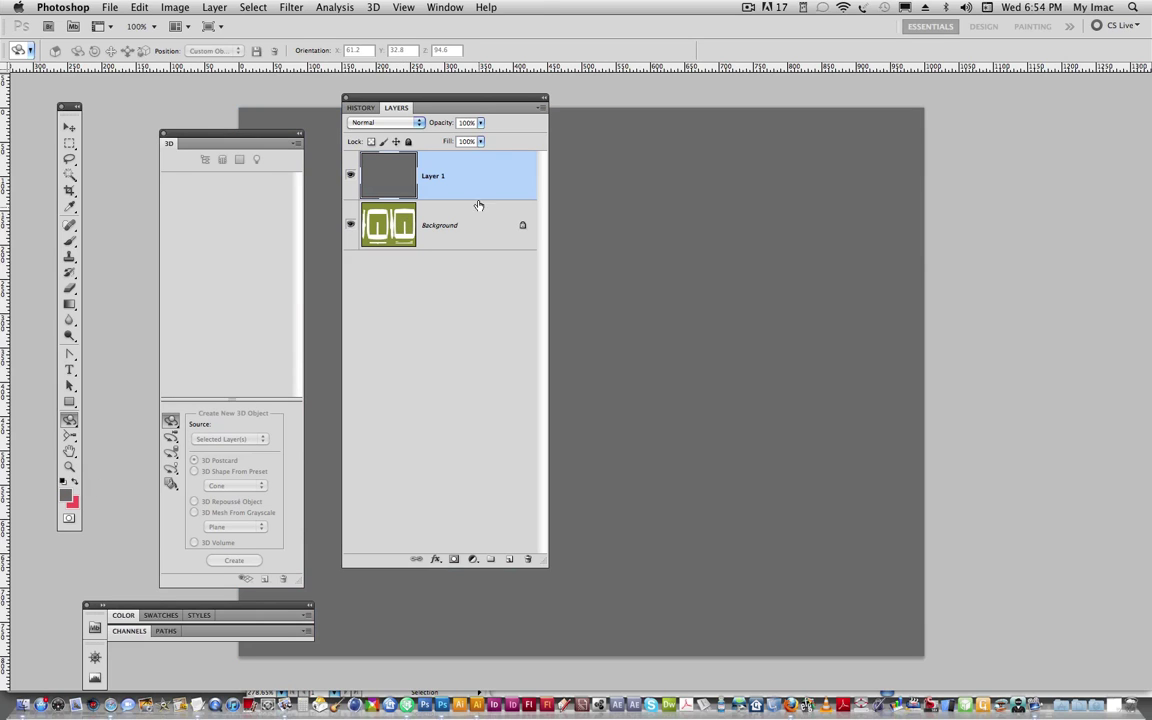
pyautogui.click(104, 8)
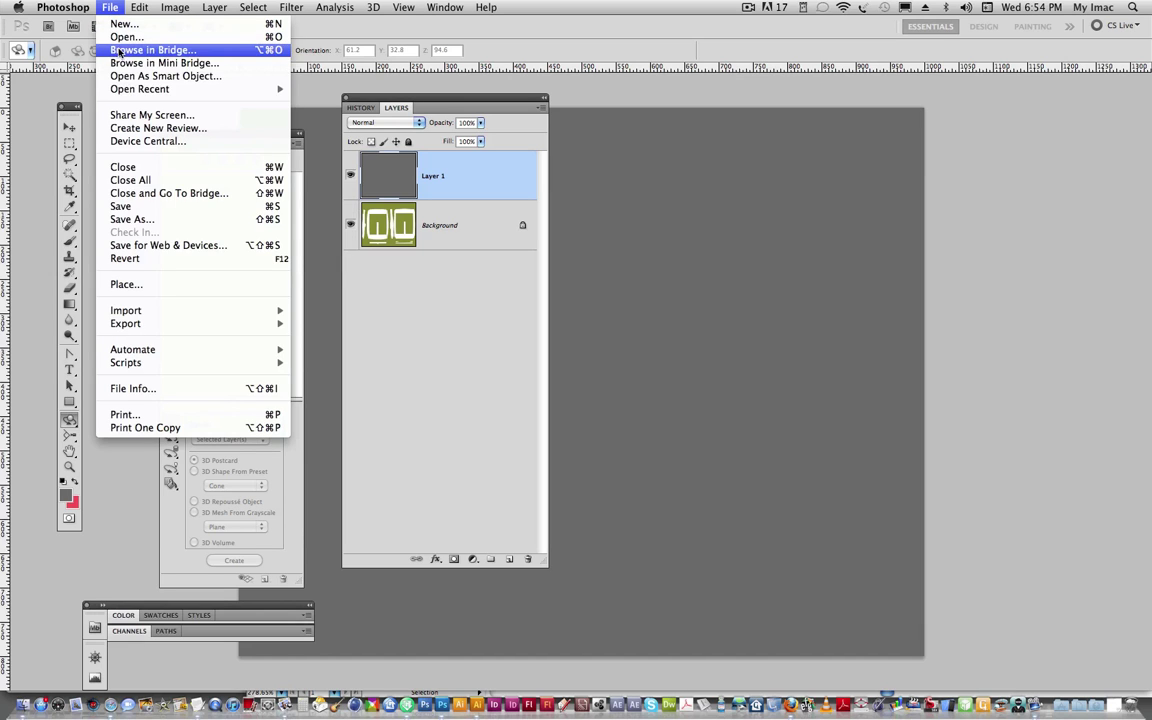
pyautogui.click(123, 167)
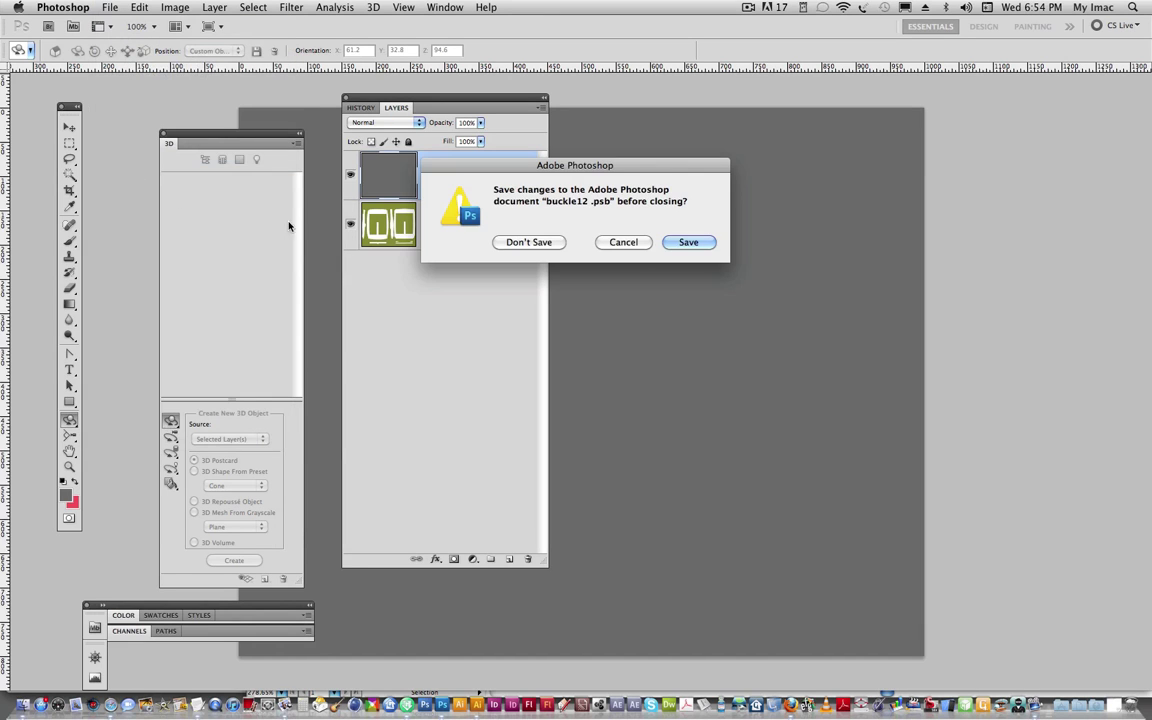
pyautogui.click(675, 242)
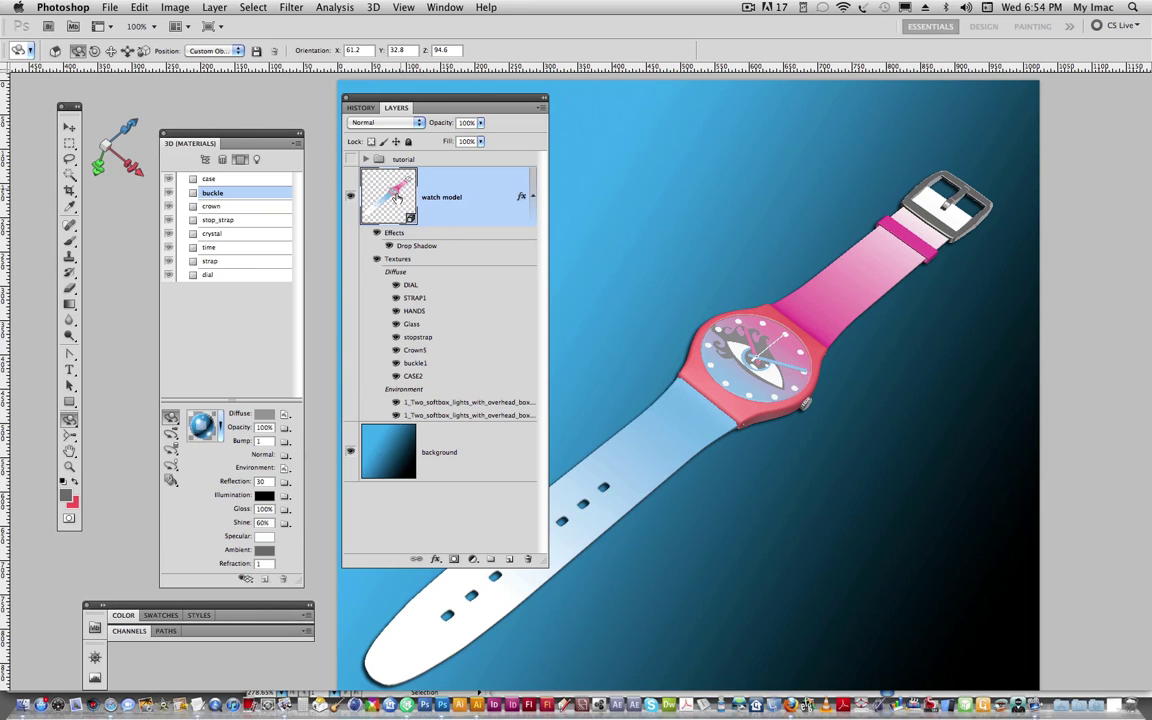
# - Open the diffuse texture of the crown material for editing
pyautogui.click(236, 207)
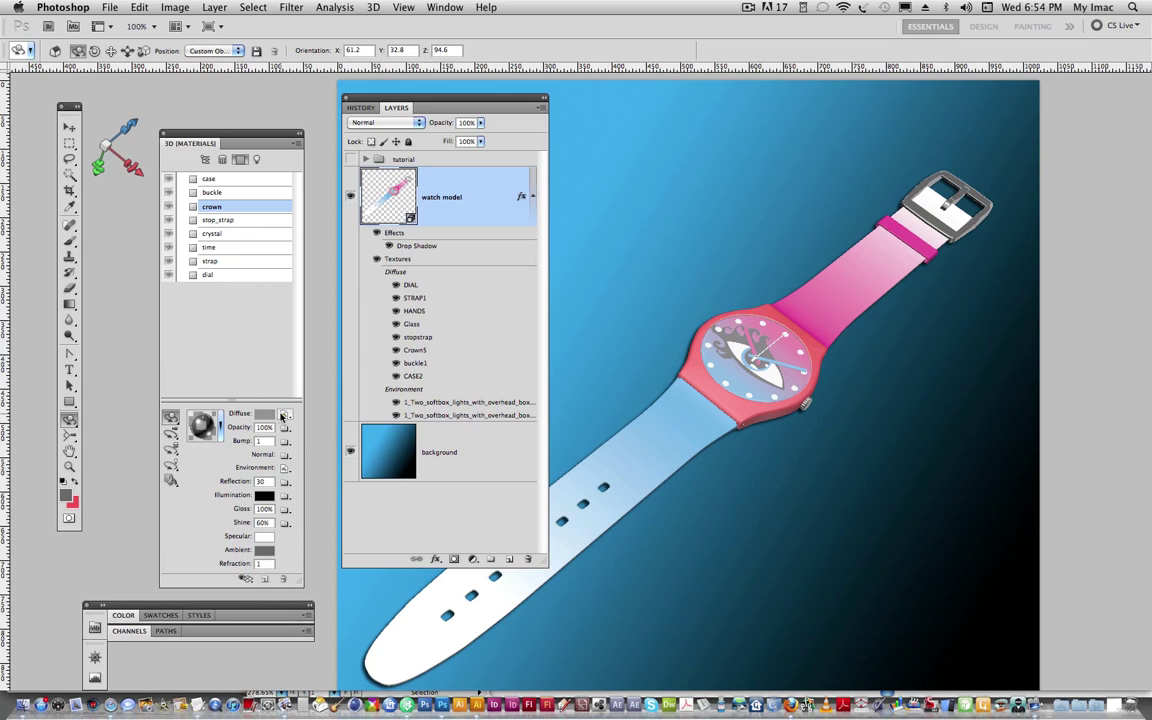
pyautogui.click(283, 416)
pyautogui.click(305, 430)
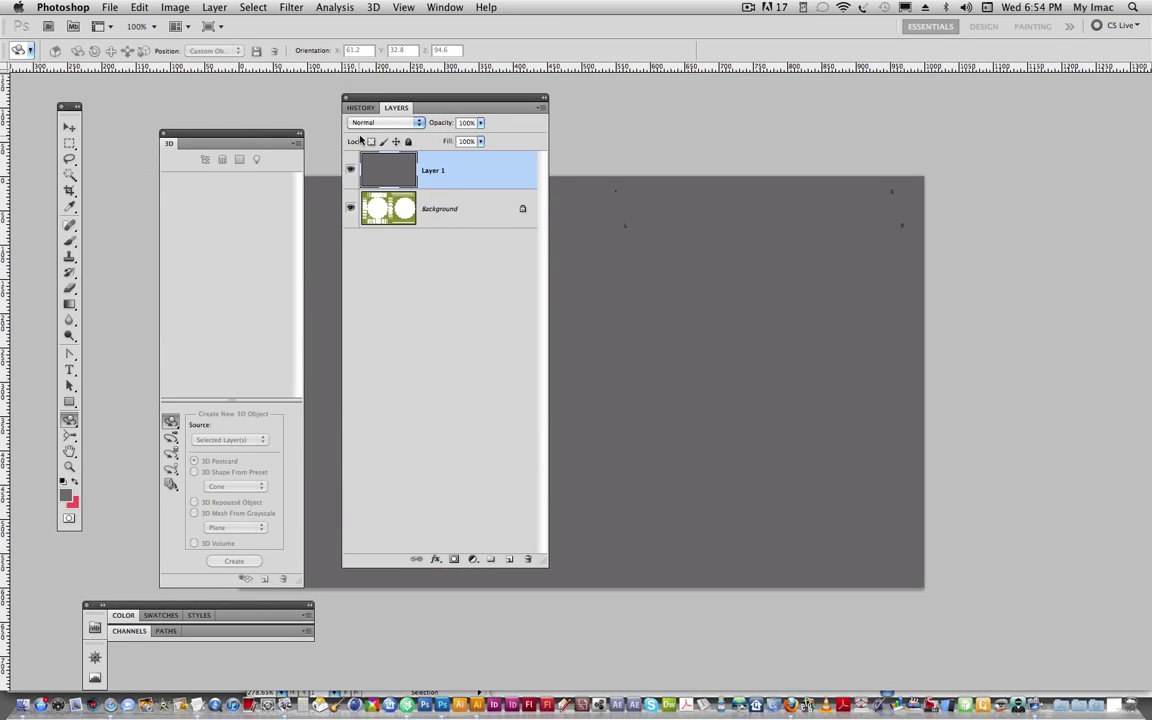
# - Fill Layer 1 of the crown texture with the same dark grey as the buckle, and close the document with its changes saved
pyautogui.moveTo(463, 112); pyautogui.dragTo(747, 315)
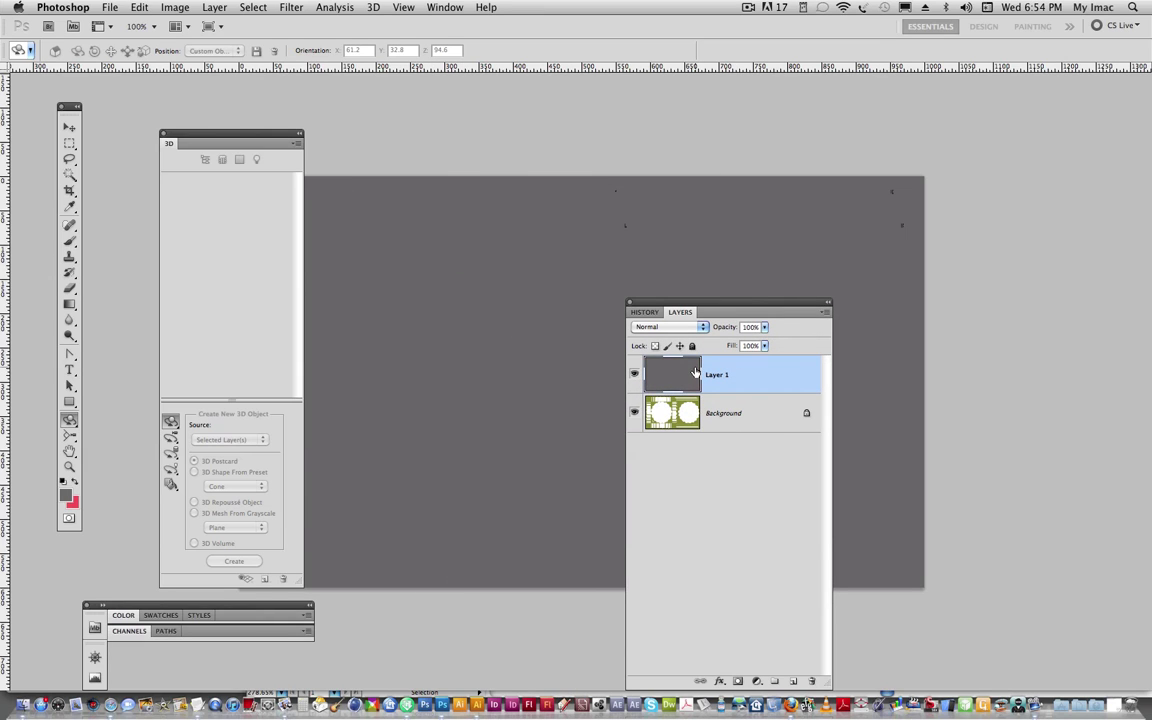
pyautogui.moveTo(640, 360); pyautogui.dragTo(640, 278)
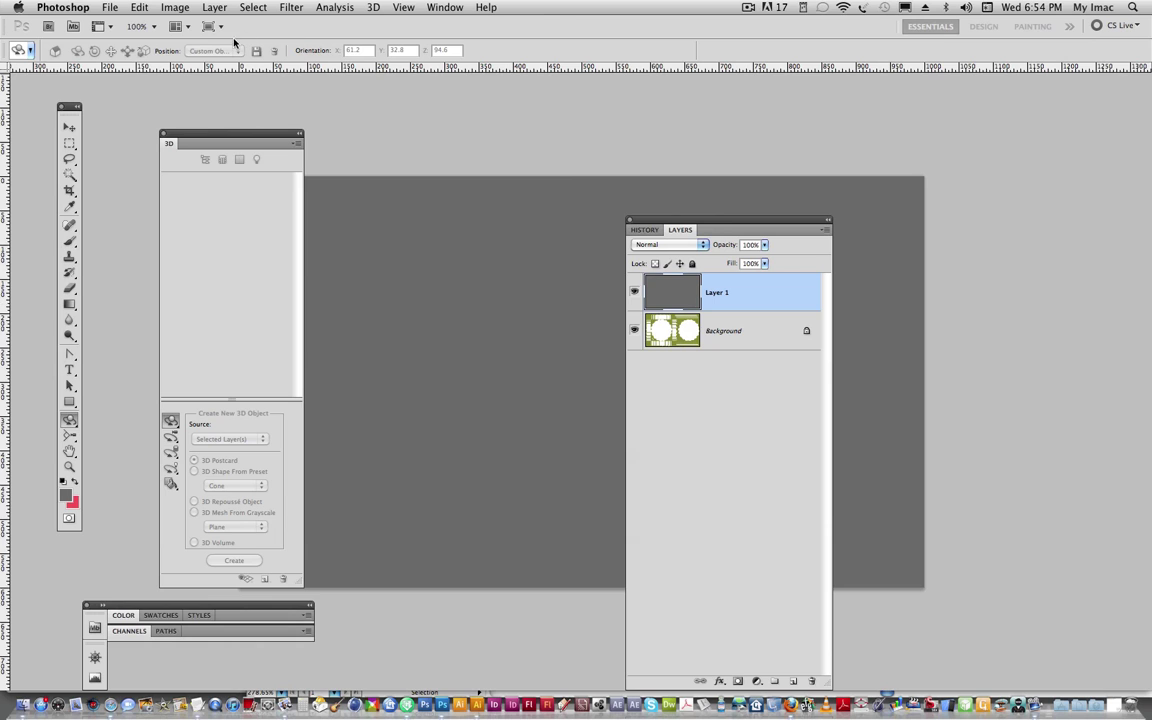
pyautogui.click(119, 7)
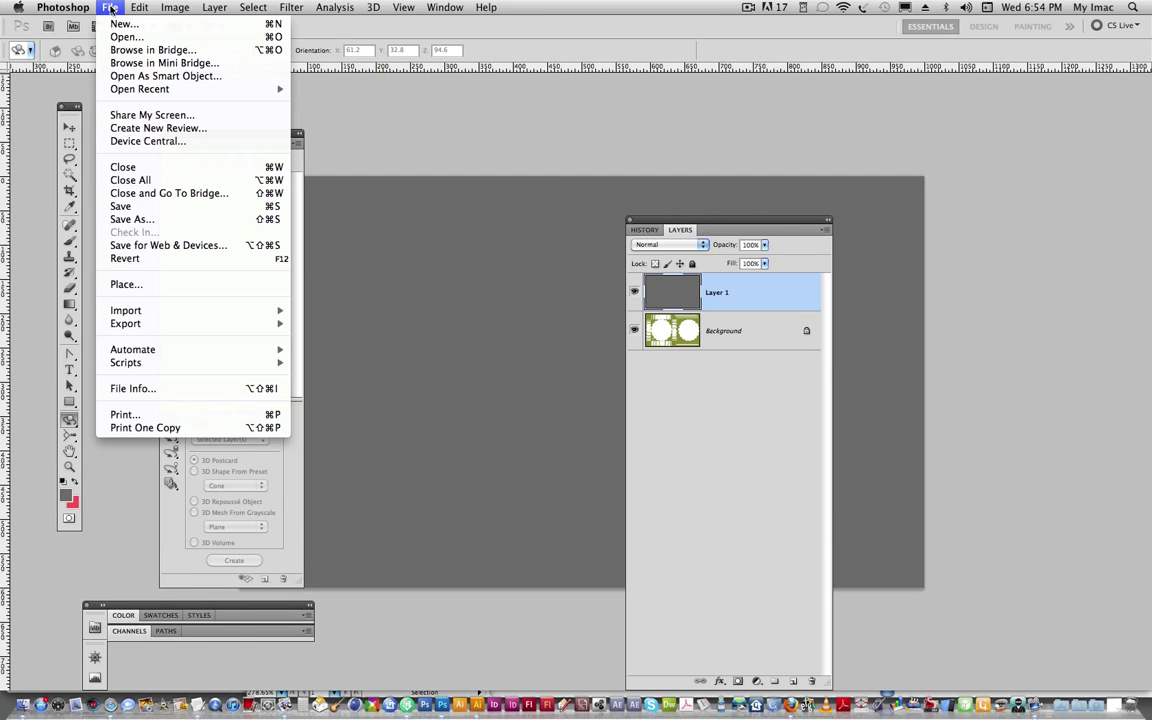
pyautogui.click(128, 150)
pyautogui.click(688, 242)
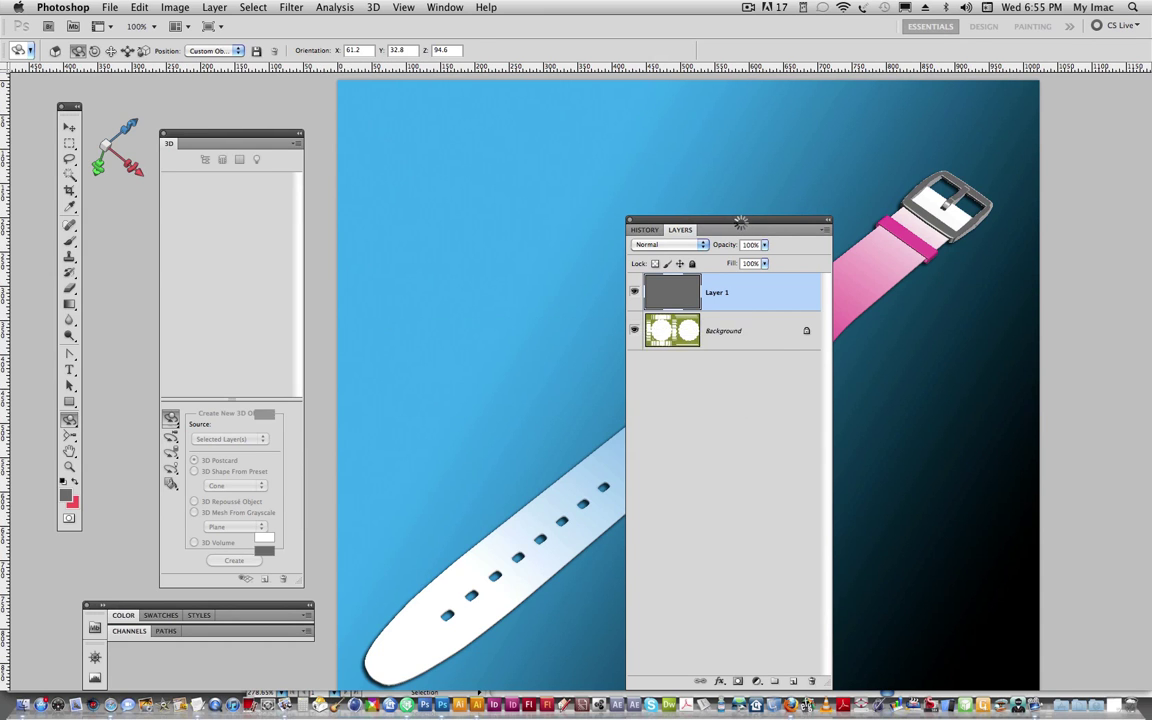
# - Open the diffuse texture of the stop_strap material for editing
pyautogui.moveTo(741, 222); pyautogui.dragTo(977, 297)
pyautogui.click(245, 220)
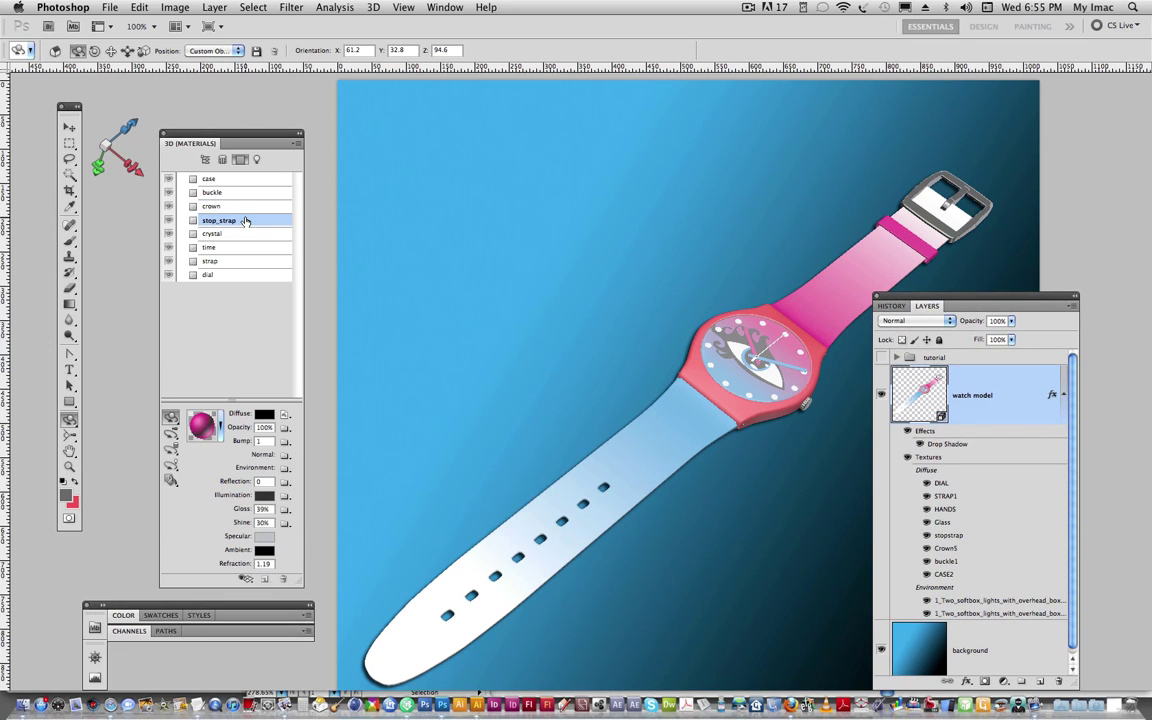
pyautogui.click(286, 416)
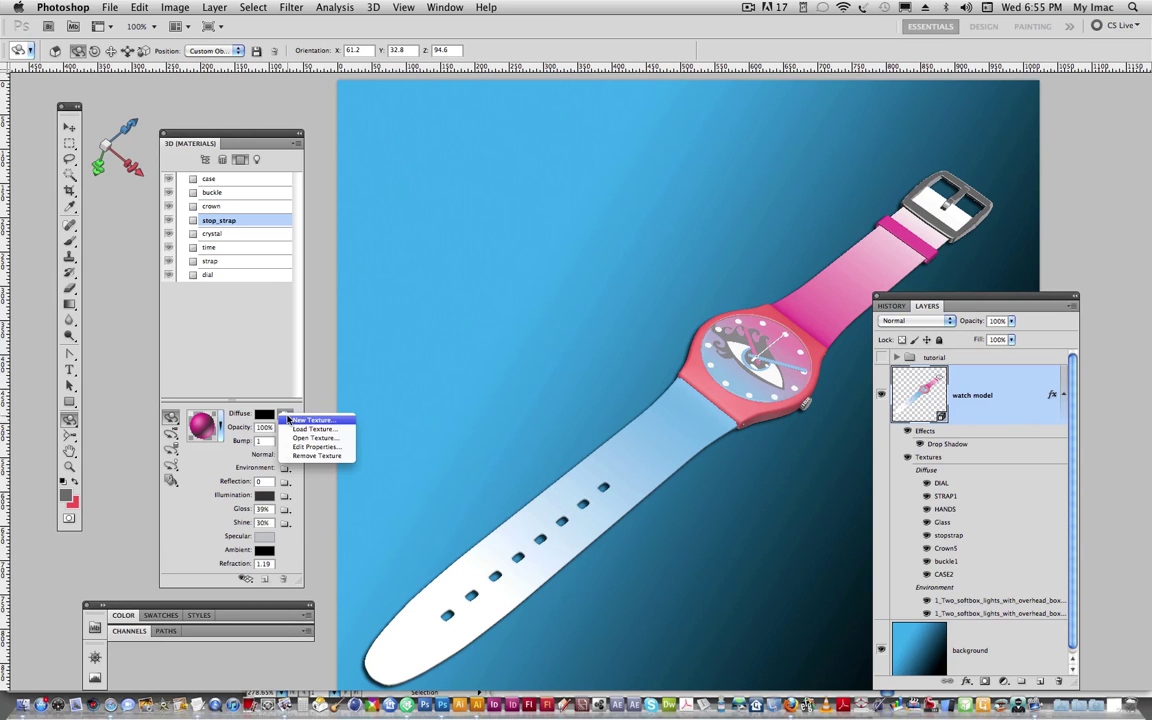
pyautogui.click(343, 437)
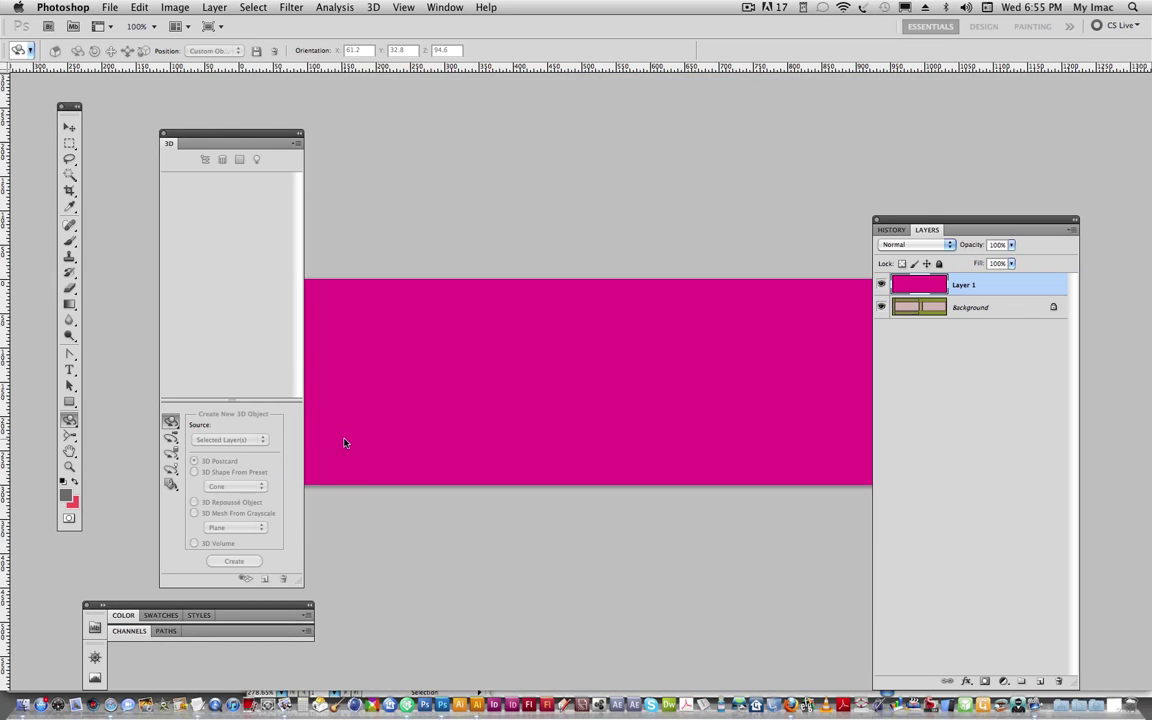
# - Fill Layer 1 of the stop_strap texture with the red used for the case, and close the document with its changes saved
pyautogui.click(74, 483)
pyautogui.hotkey('alt', 'Delete')
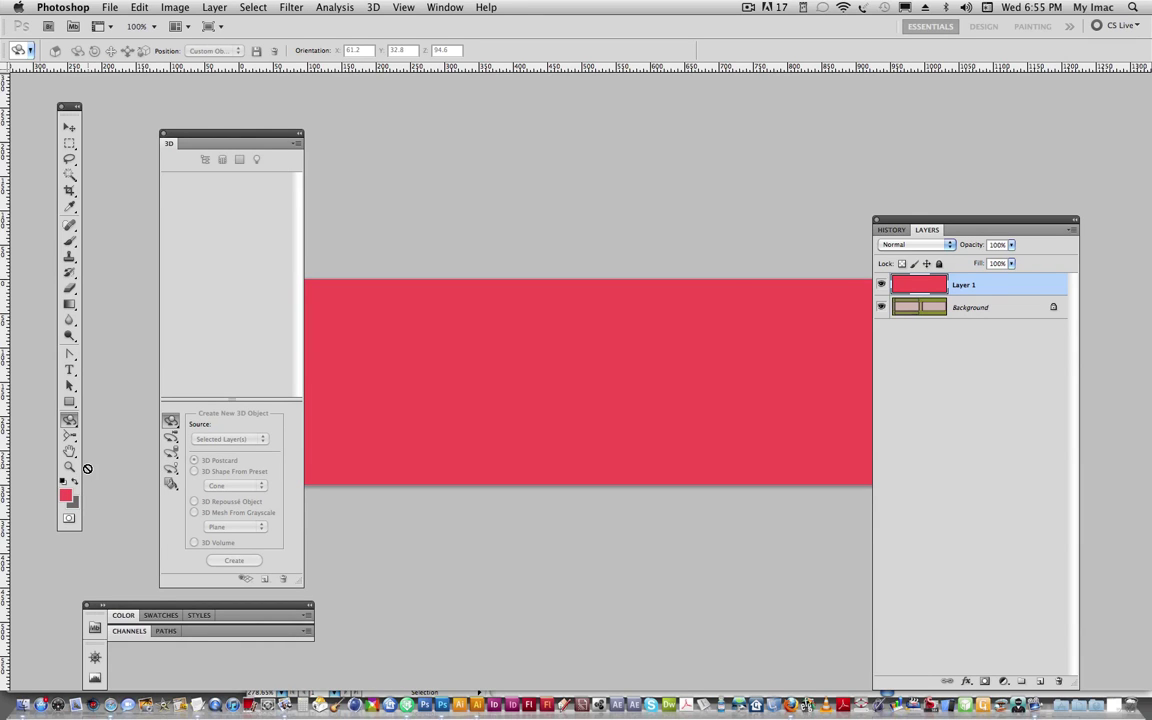
pyautogui.press('super+w')
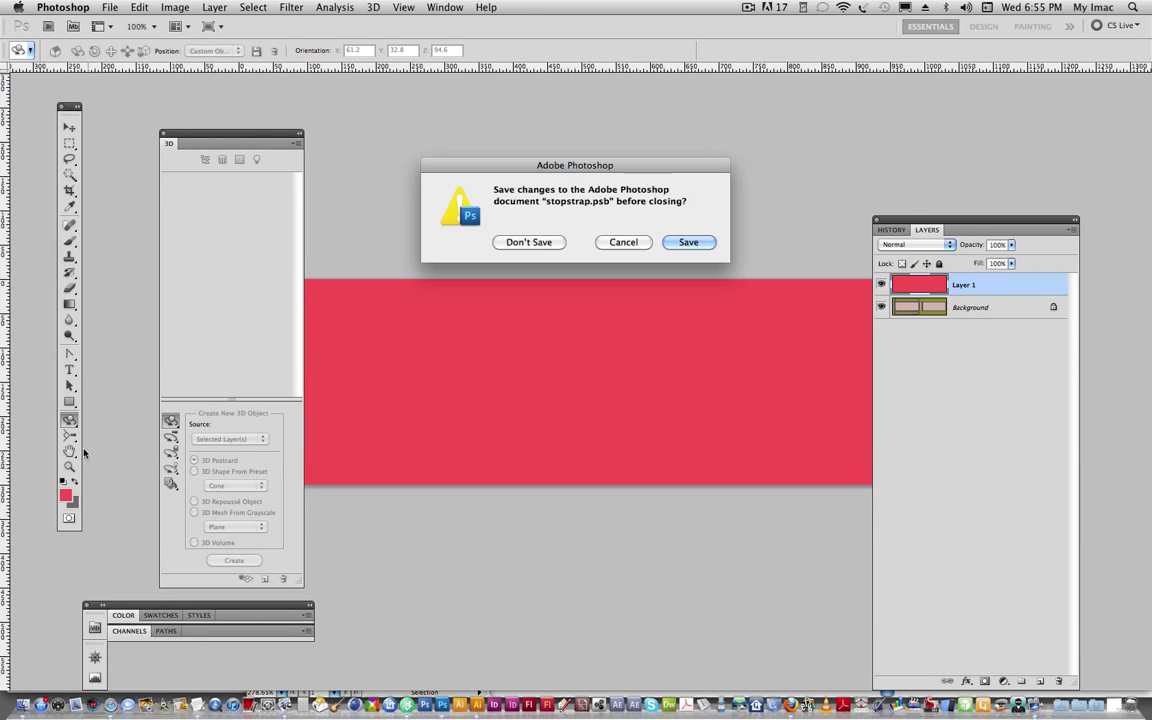
pyautogui.click(688, 243)
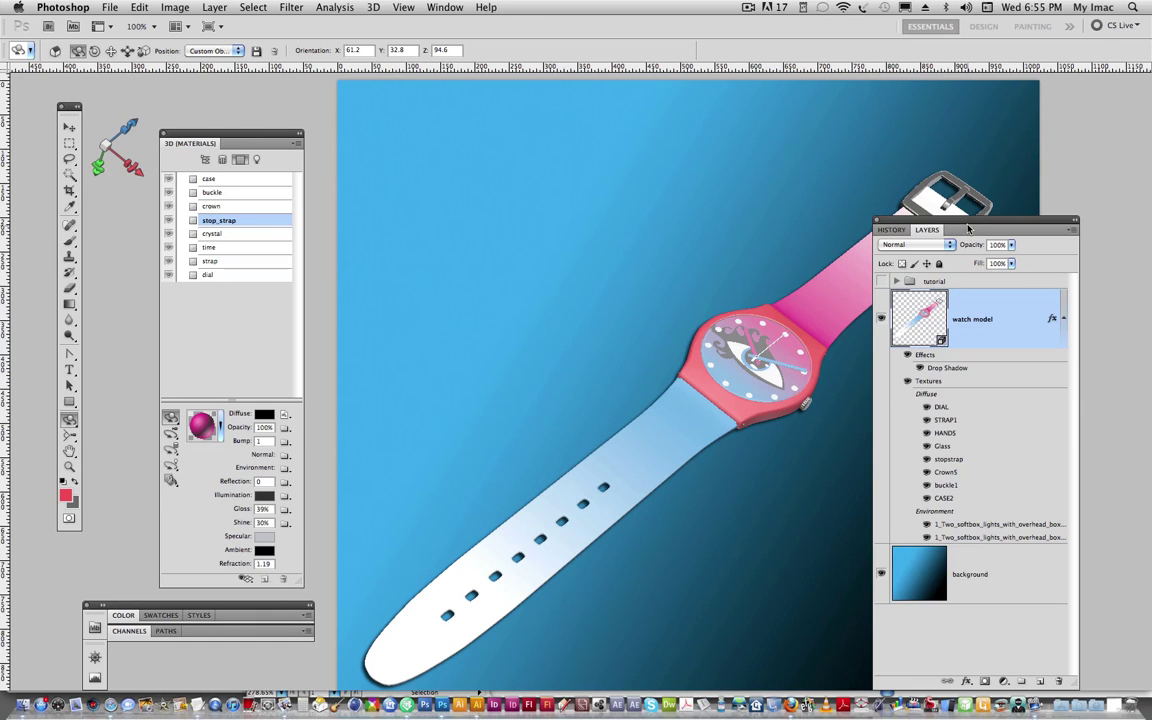
pyautogui.moveTo(968, 229); pyautogui.dragTo(1102, 229)
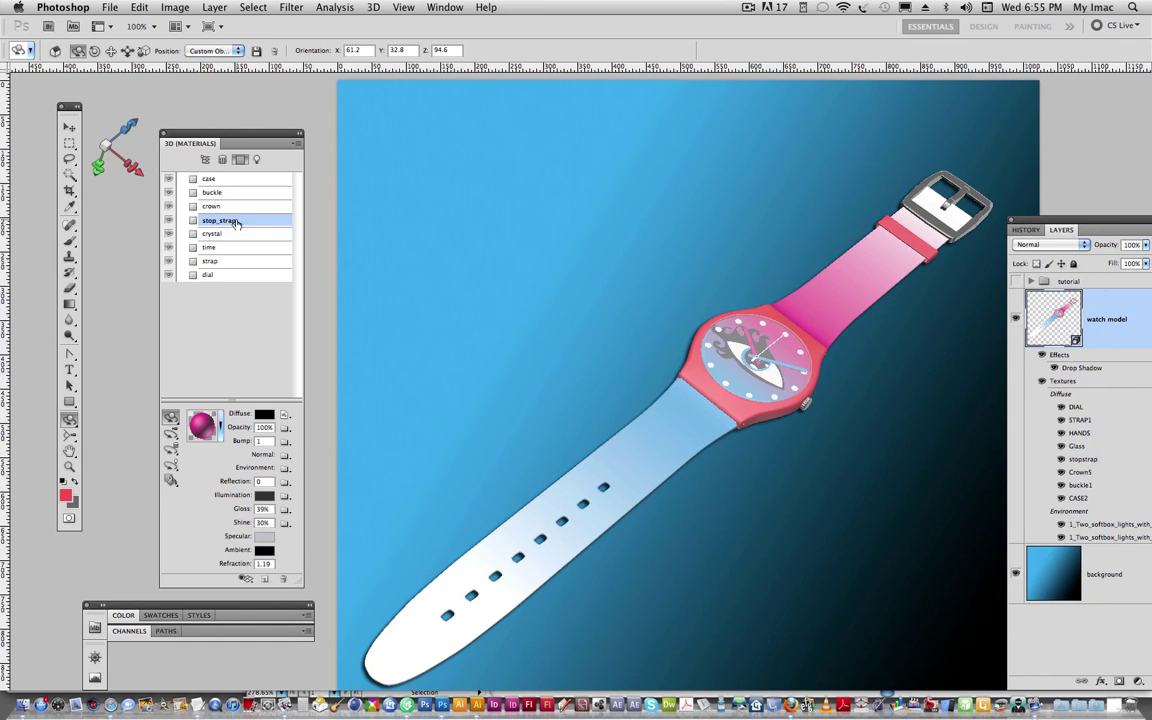
# - Open the diffuse texture of the time material, which holds the watch hands, for editing
pyautogui.click(228, 236)
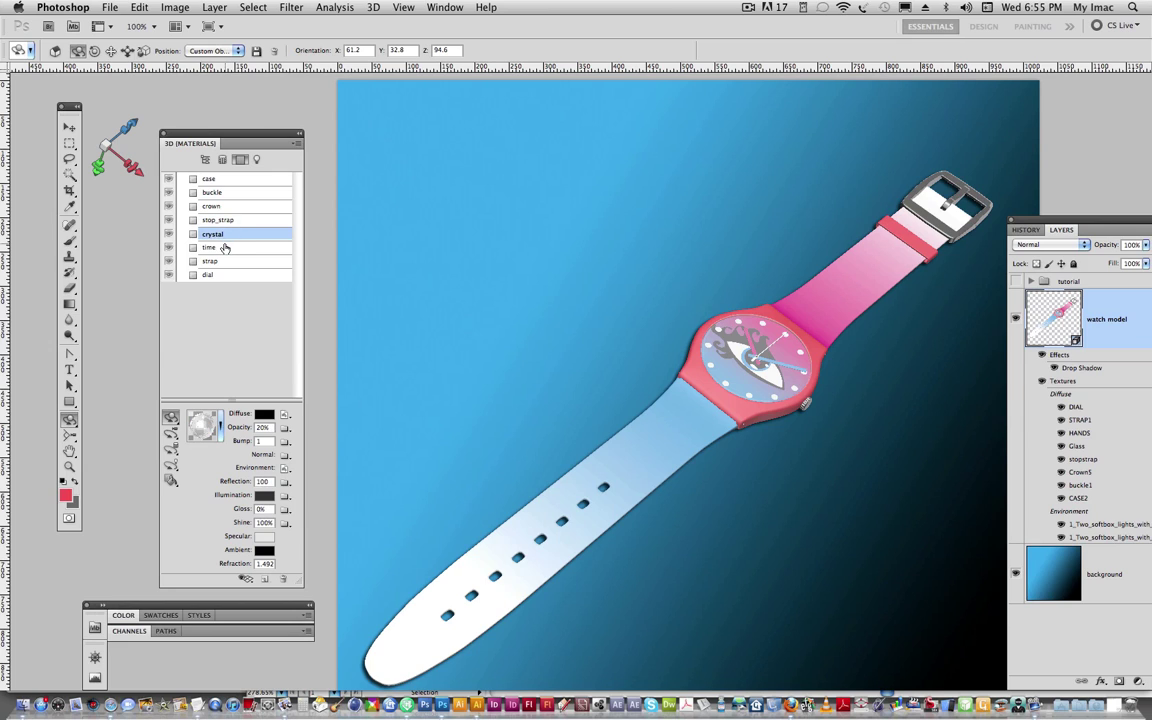
pyautogui.click(215, 247)
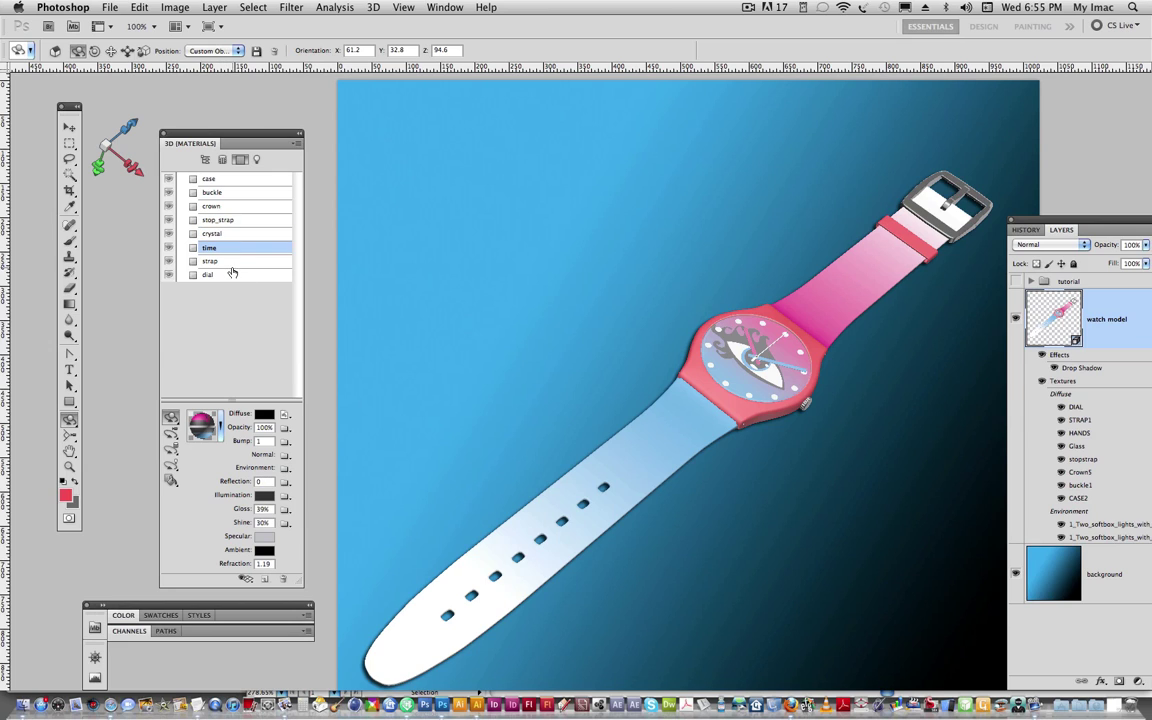
pyautogui.click(284, 414)
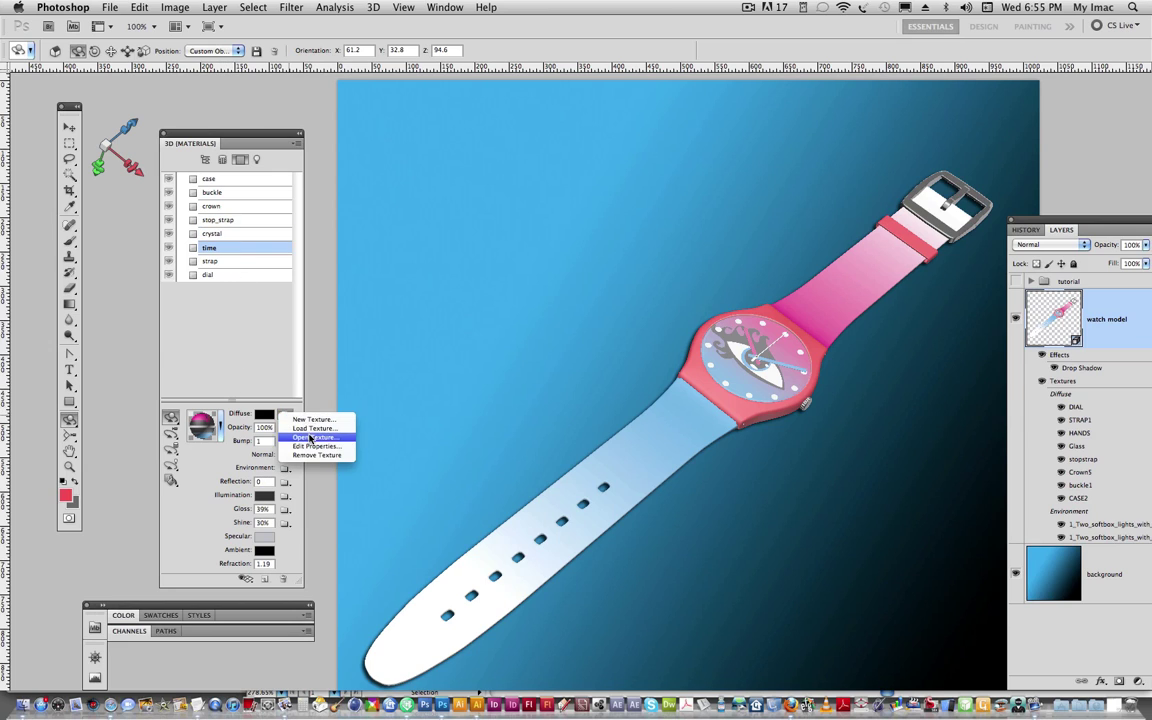
pyautogui.click(310, 438)
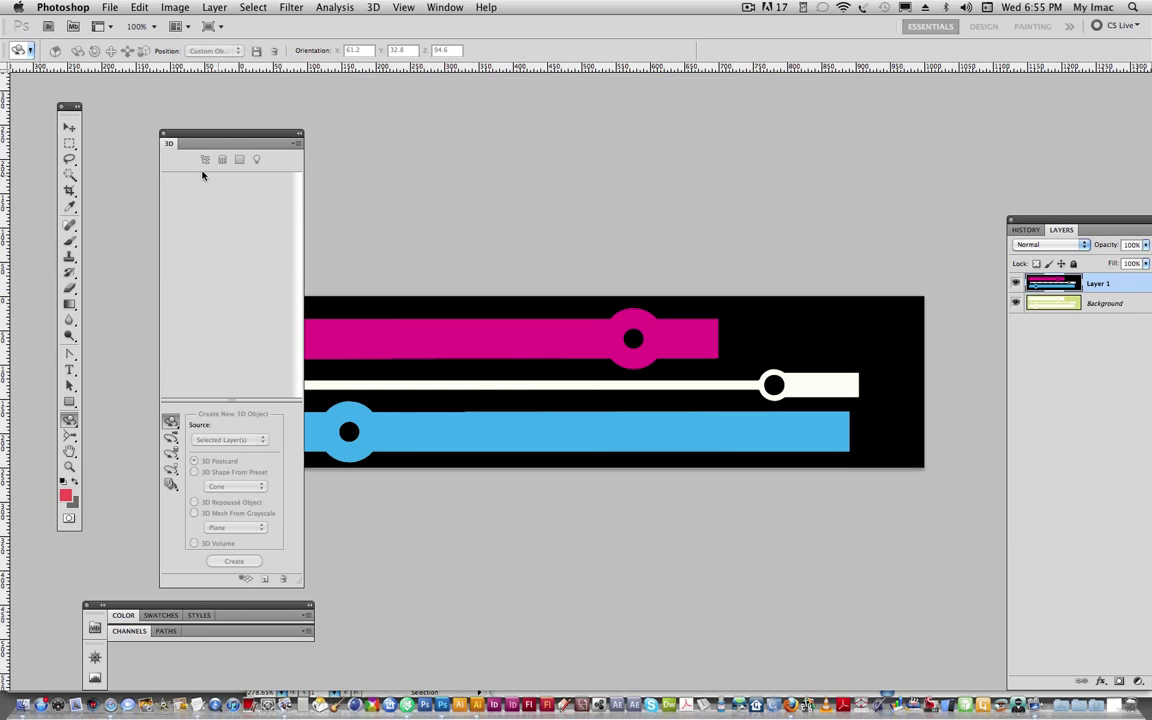
# - Select the magenta and blue hands on Layer 1 with the Magic Wand, fill them with the red foreground colour, and deselect
pyautogui.click(69, 174)
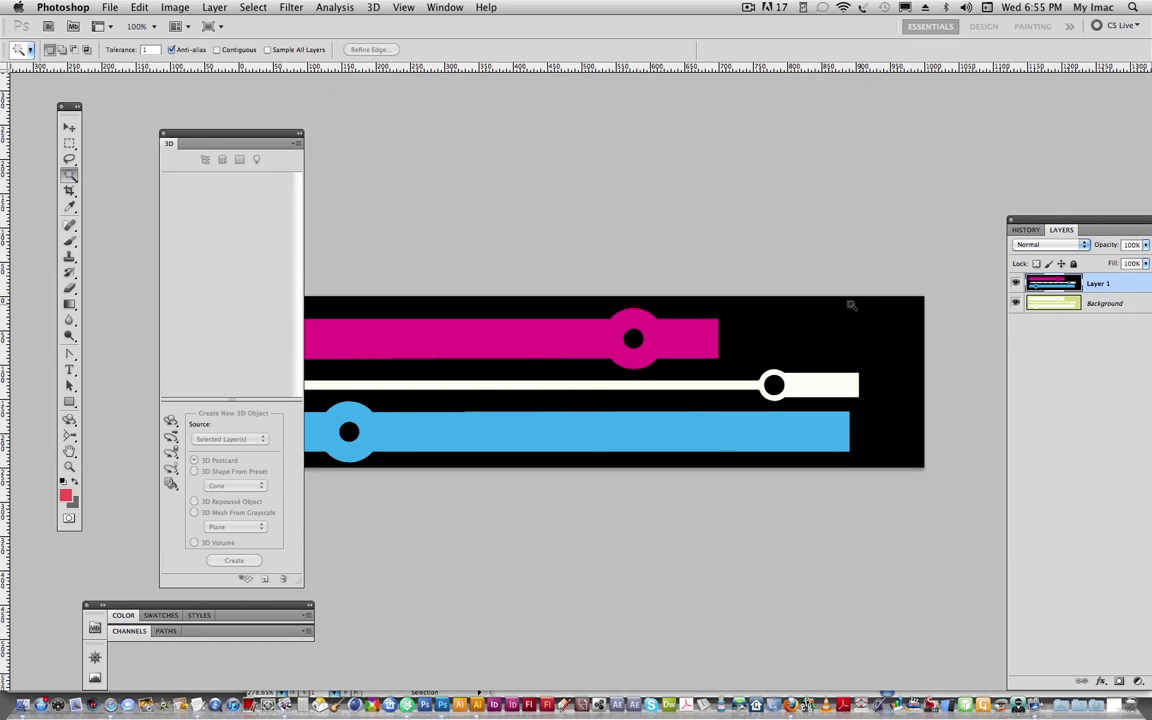
pyautogui.click(560, 342)
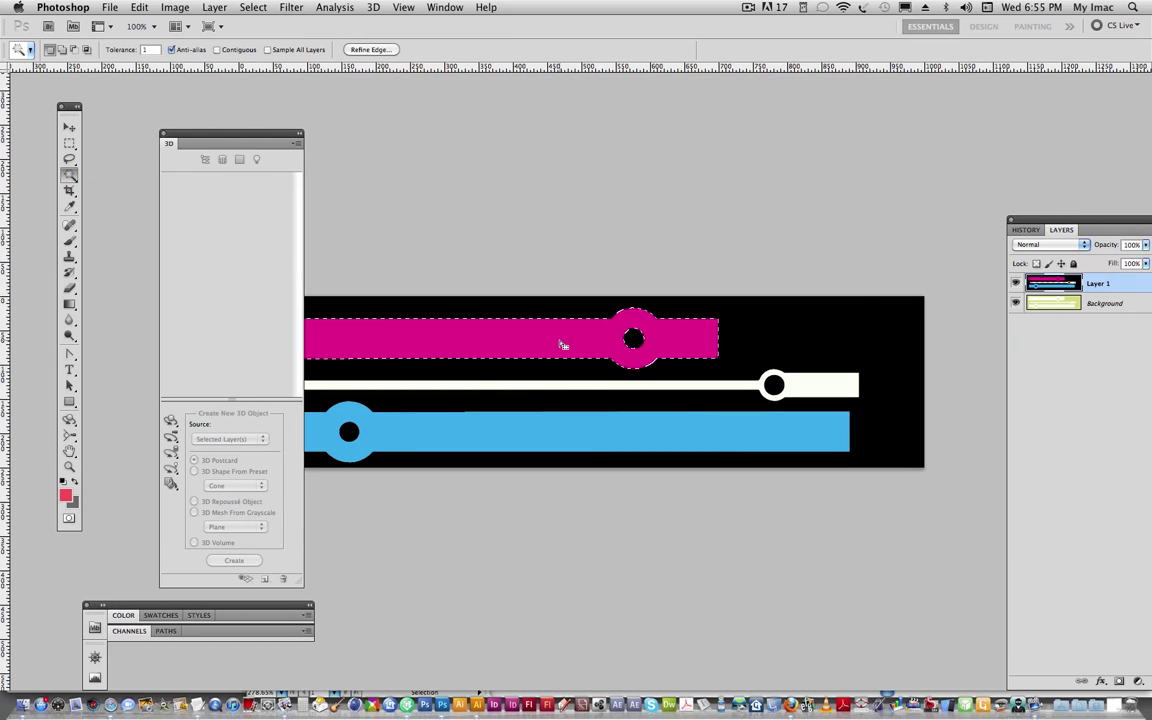
pyautogui.keyDown('shift'); pyautogui.click(568, 425); pyautogui.keyUp('shift')
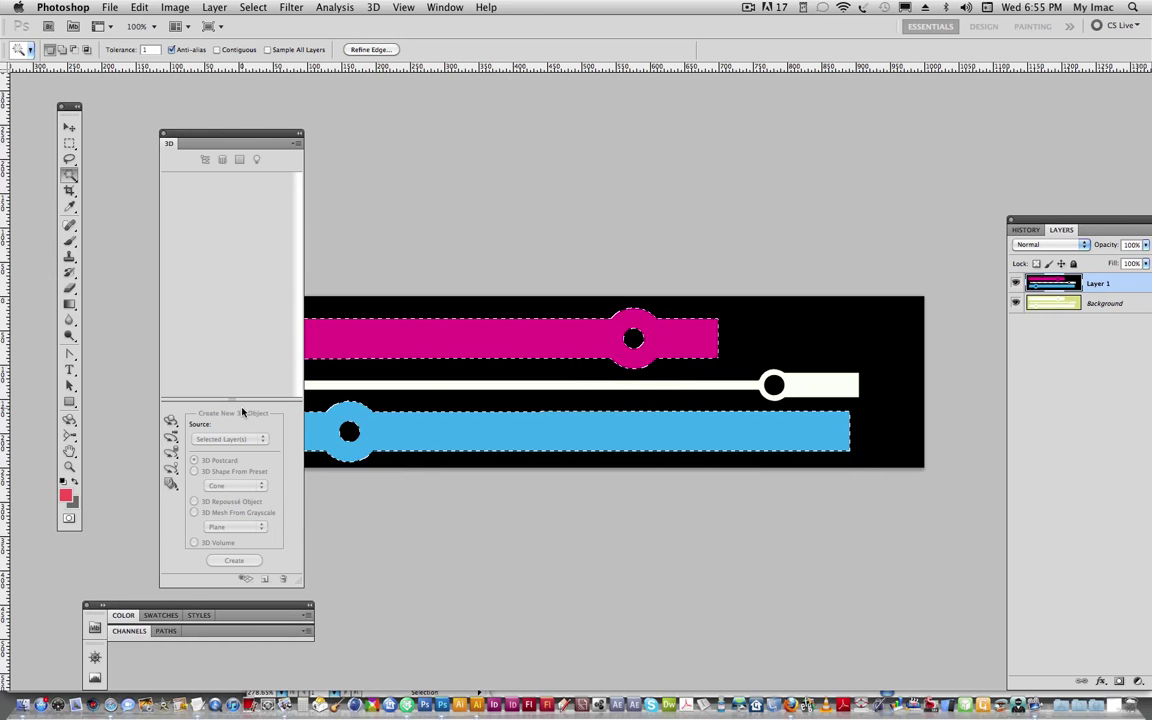
pyautogui.hotkey('alt', 'BackSpace')
pyautogui.press('super+d')
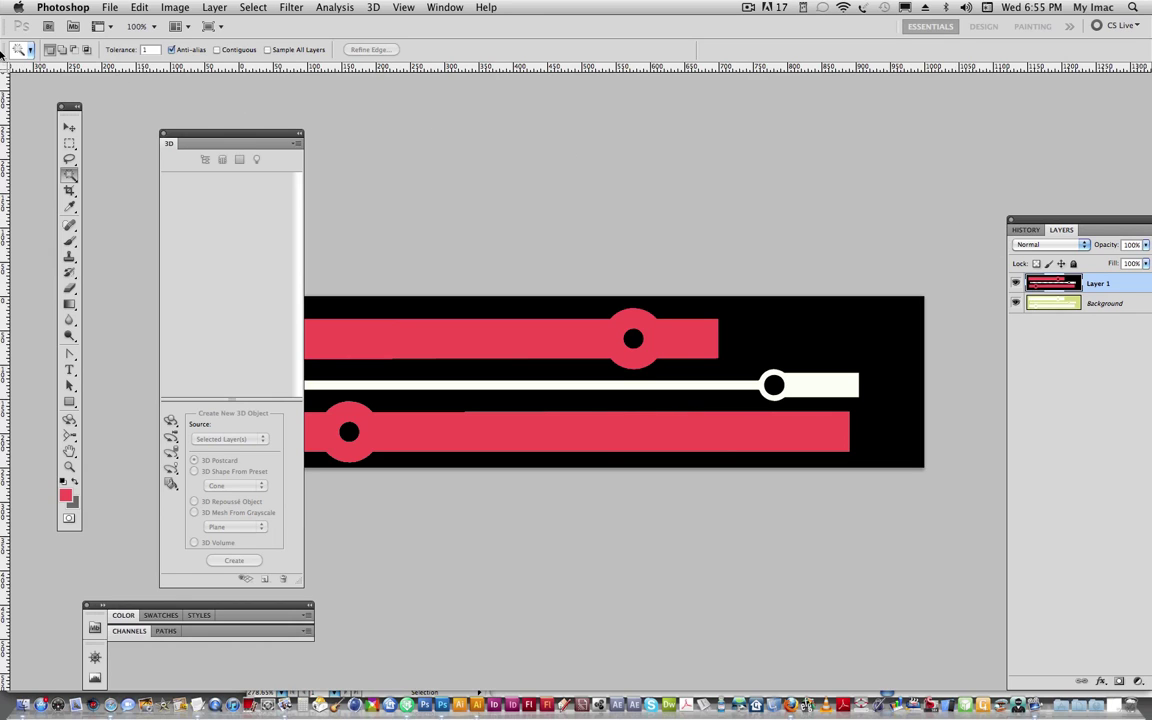
# - Fill a narrow white bar inside the left end of the upper red hand and copy it into the right end of the lower red hand
pyautogui.moveTo(224, 130); pyautogui.dragTo(163, 143)
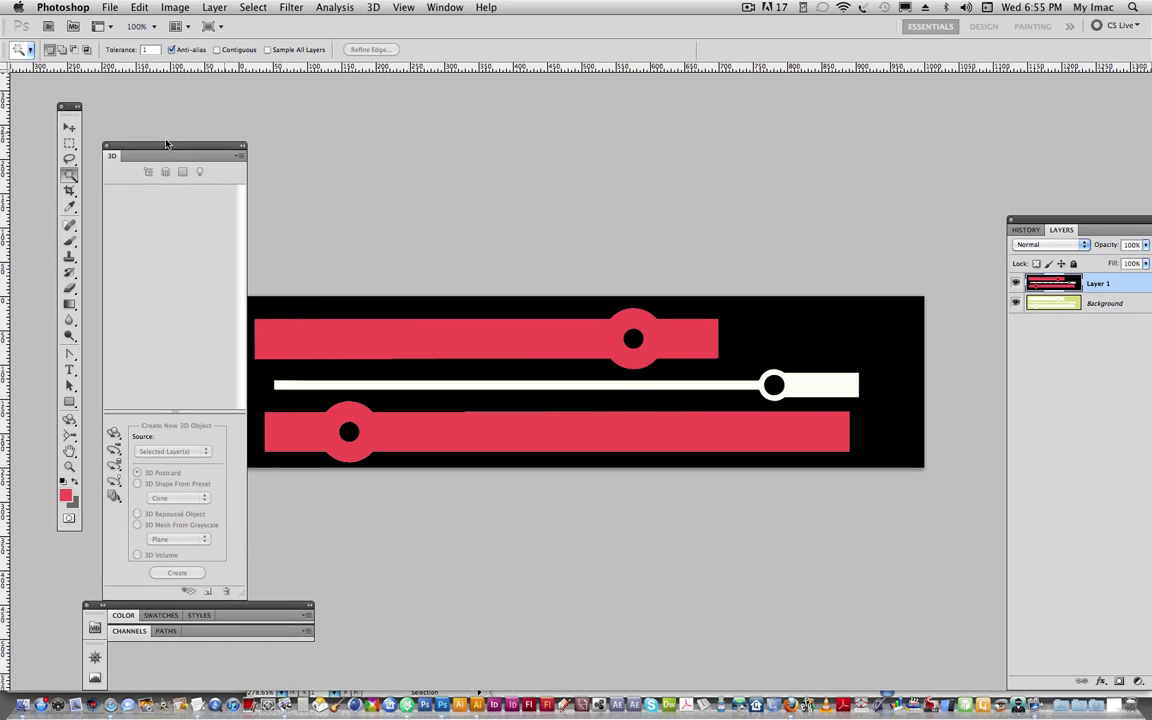
pyautogui.click(72, 145)
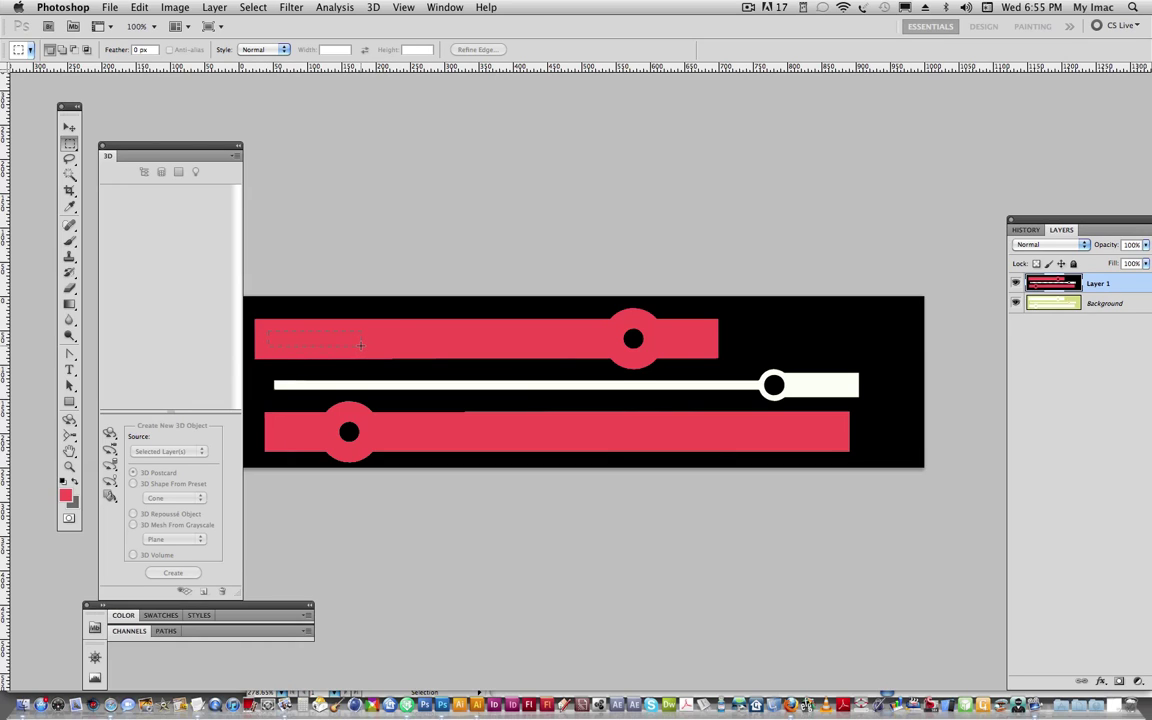
pyautogui.moveTo(361, 345); pyautogui.dragTo(361, 345)
pyautogui.click(72, 483)
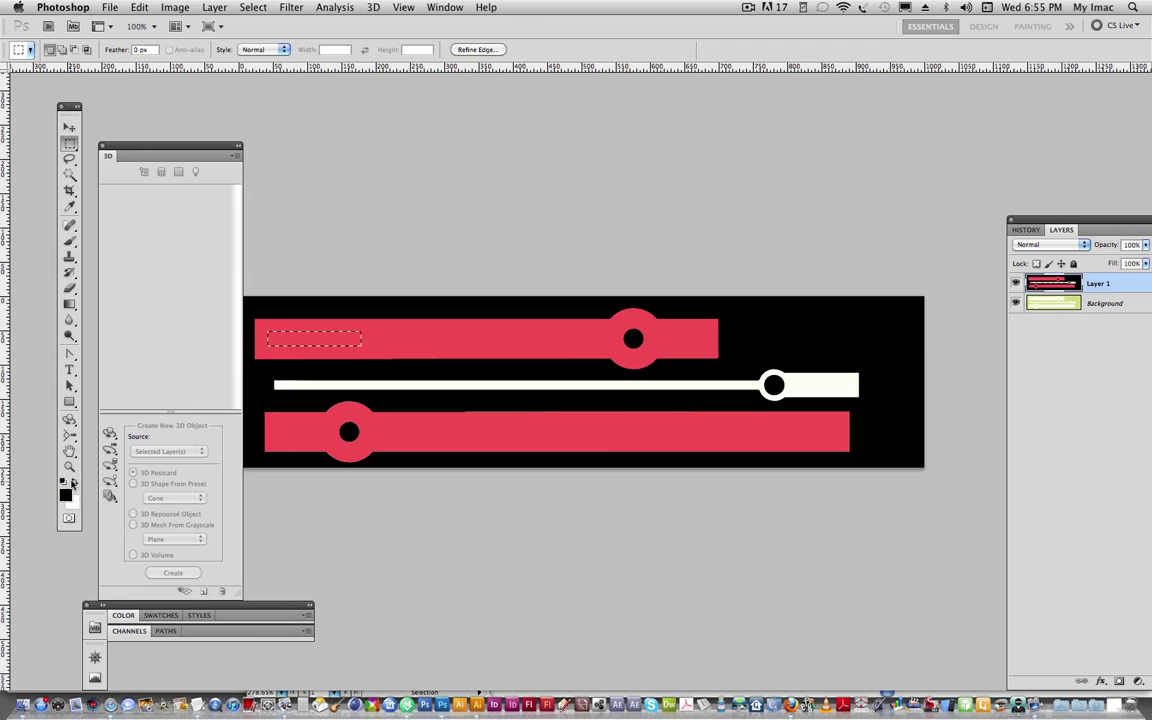
pyautogui.click(74, 483)
pyautogui.hotkey('alt', 'BackSpace')
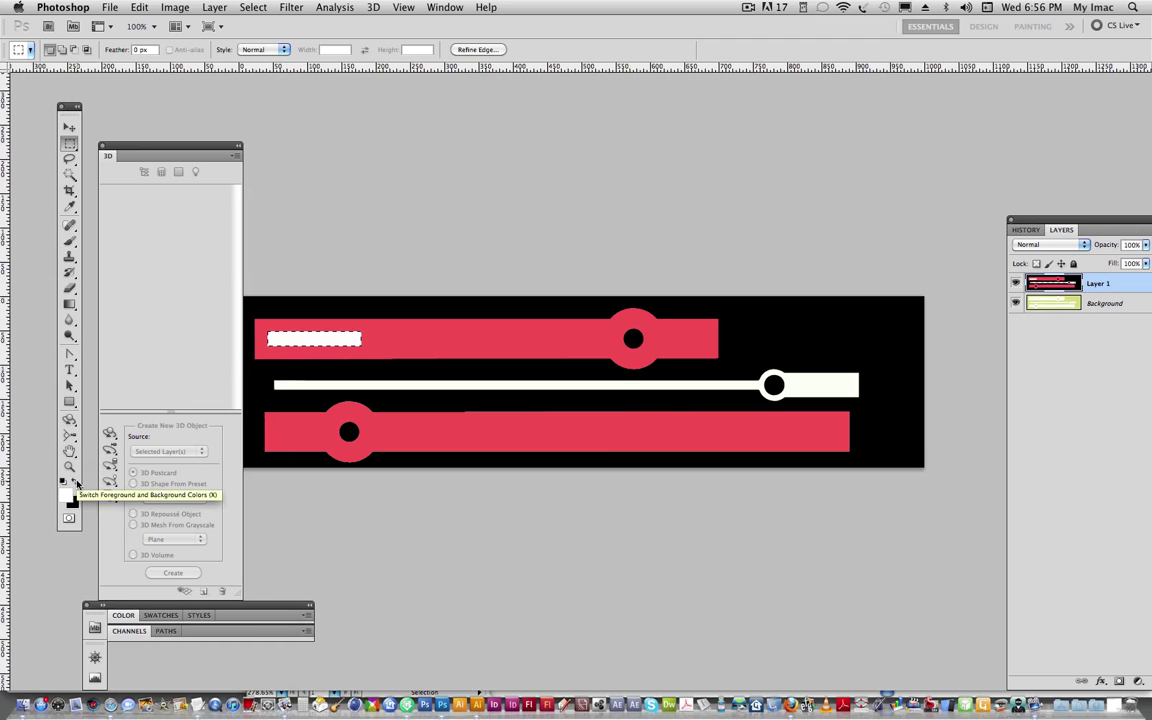
pyautogui.click(69, 127)
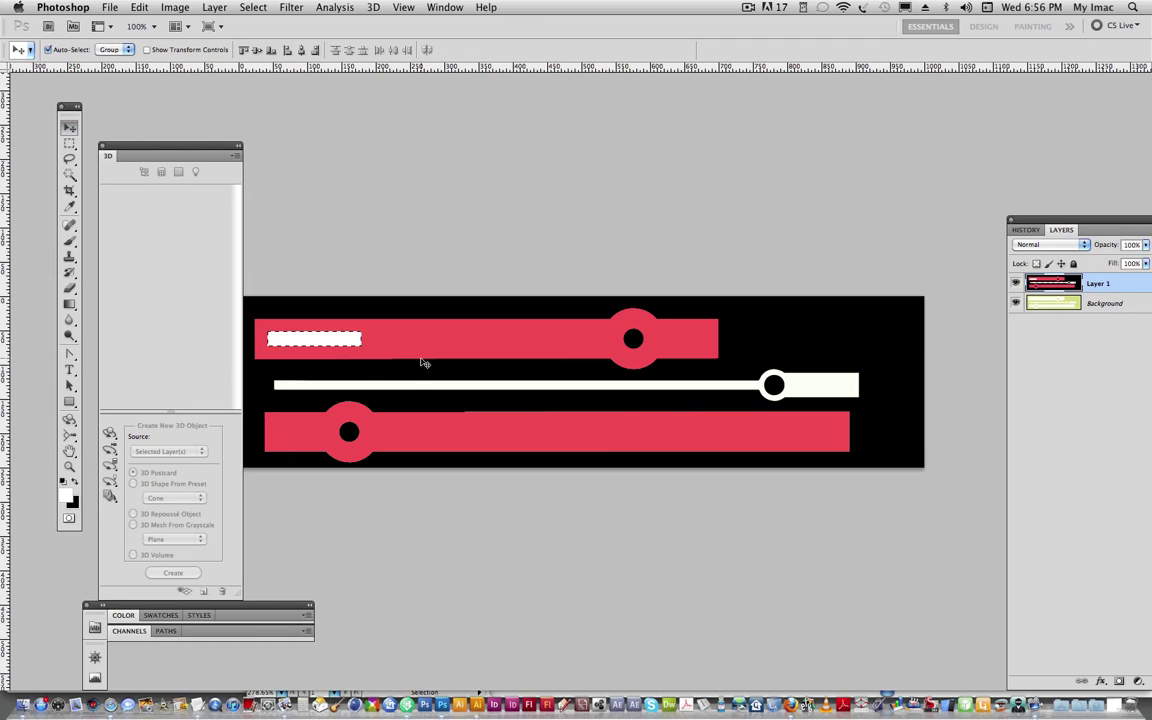
pyautogui.moveTo(354, 345); pyautogui.dragTo(826, 440)
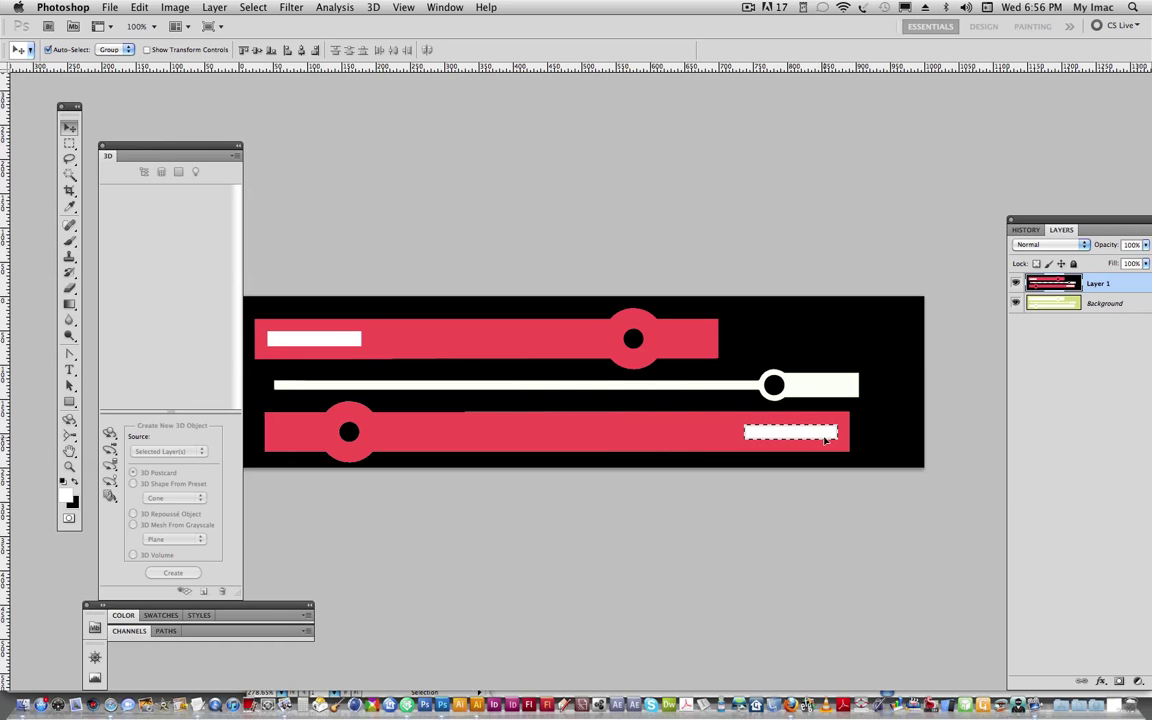
# - Deselect the white bar and close the hands texture document with its changes saved
pyautogui.press('super+d')
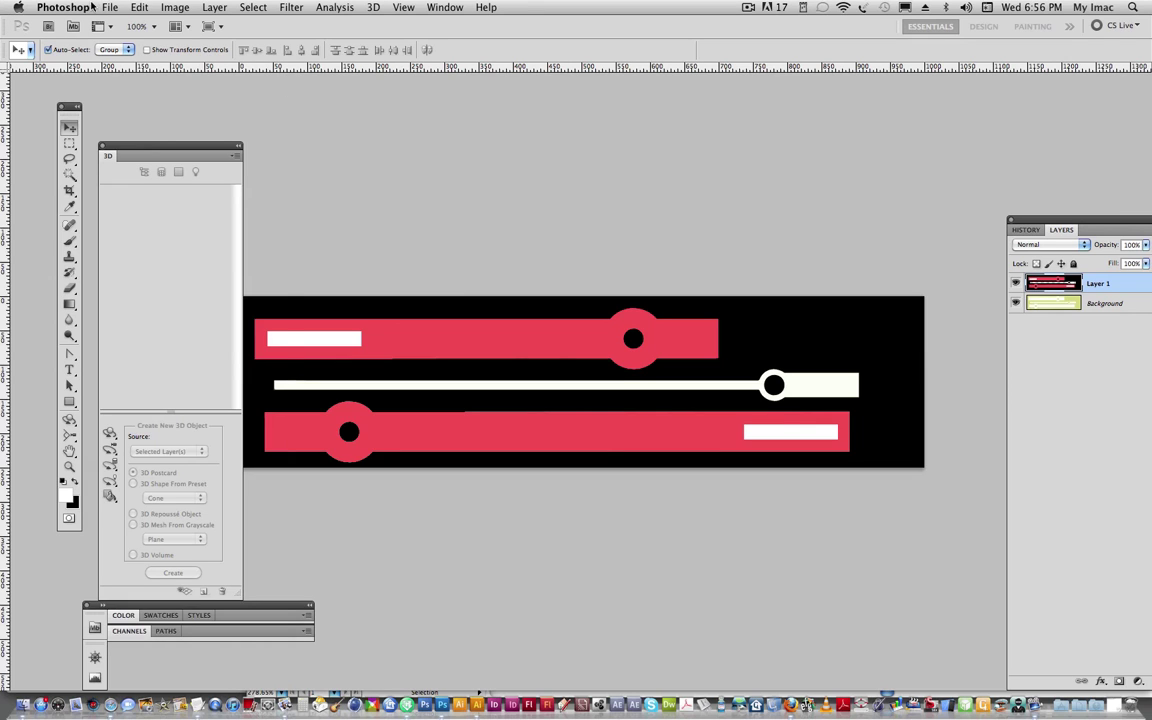
pyautogui.click(108, 7)
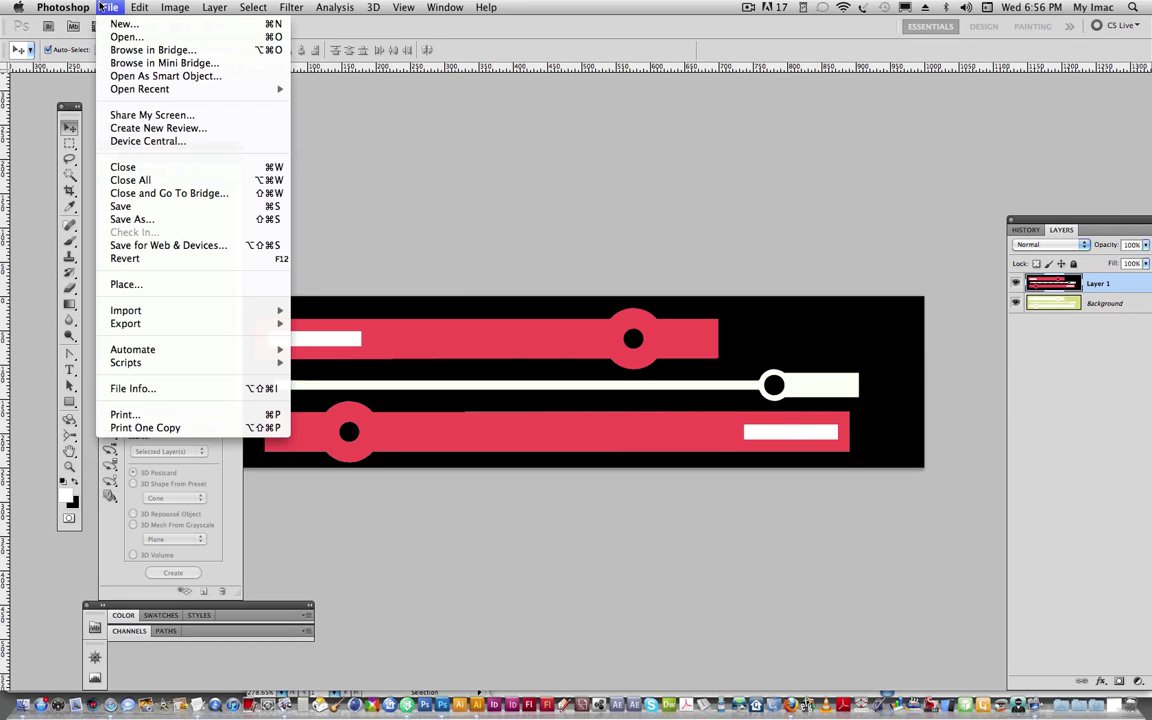
pyautogui.click(170, 166)
pyautogui.click(688, 243)
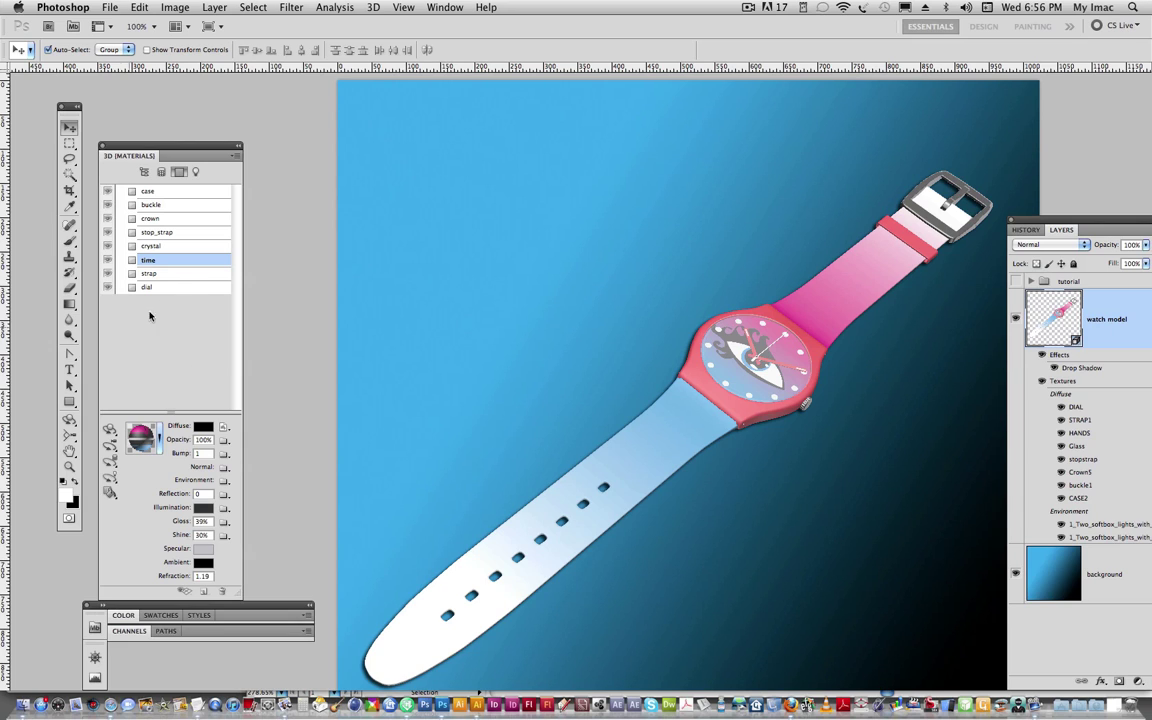
# - Open the diffuse texture of the strap material and hide Layer 1 to expose the strap wireframe
pyautogui.click(175, 274)
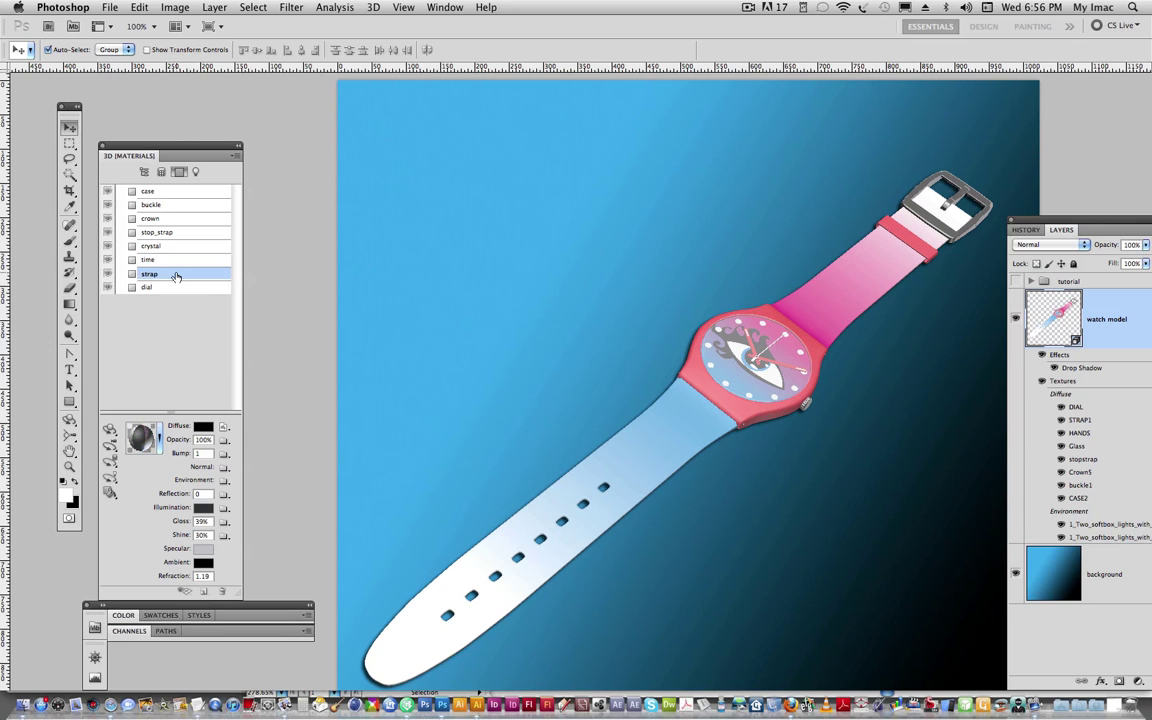
pyautogui.click(224, 427)
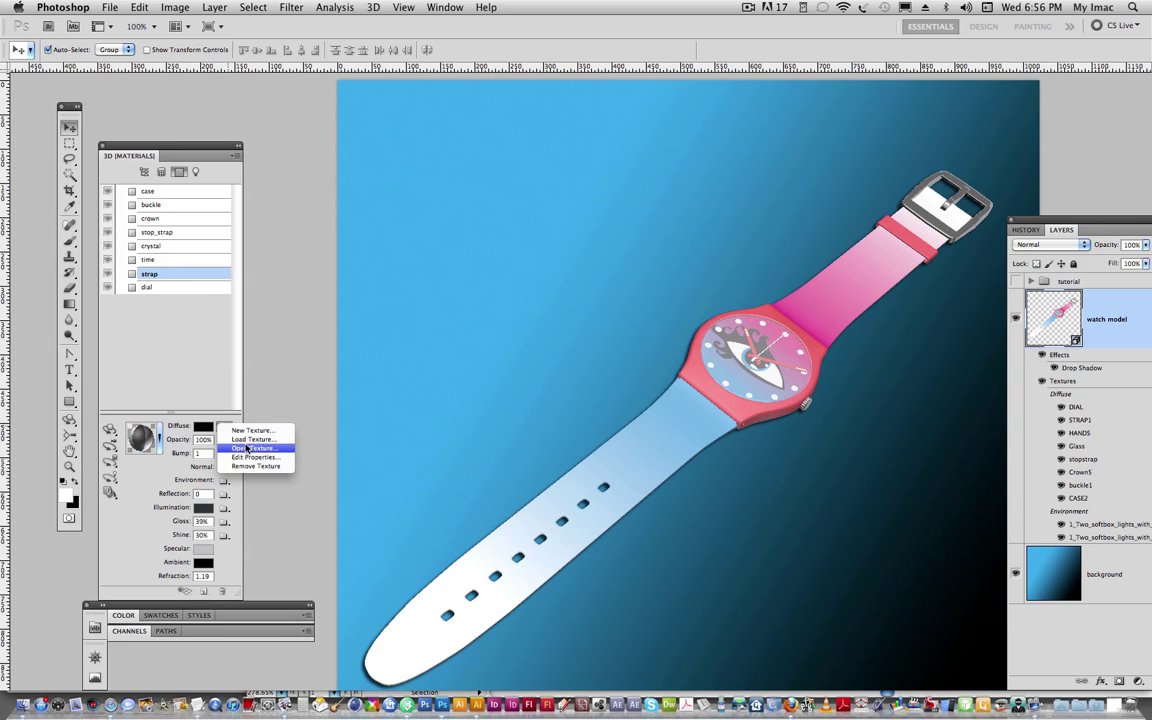
pyautogui.click(247, 448)
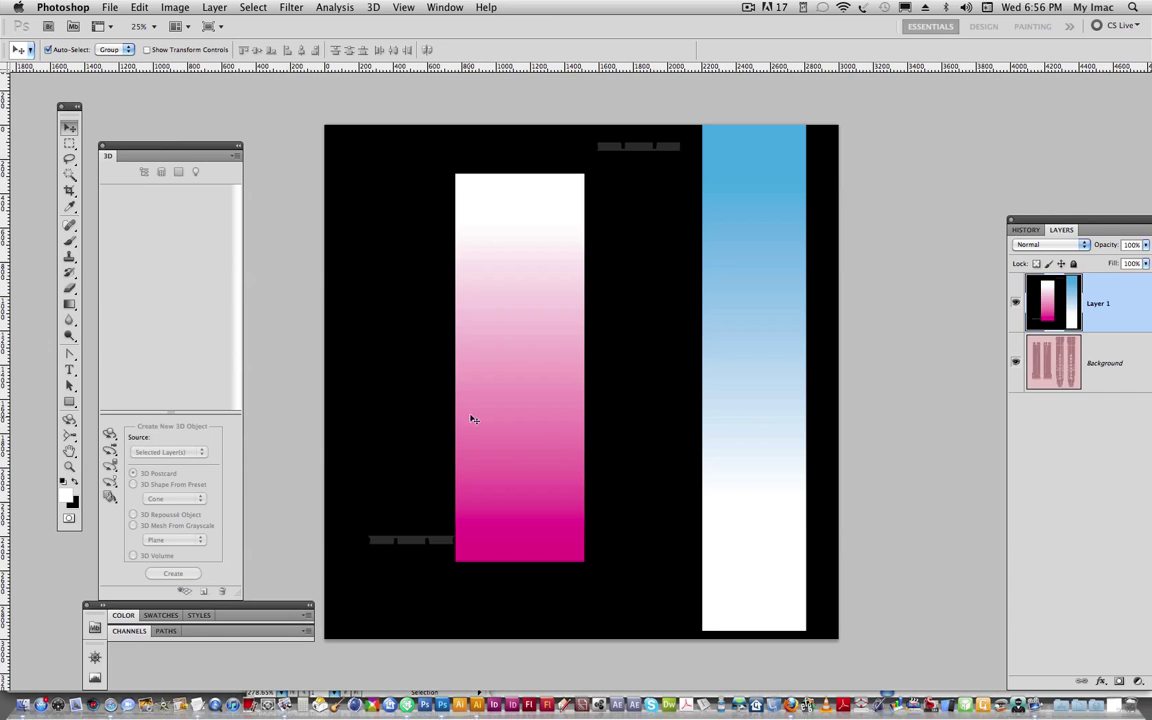
pyautogui.click(1017, 302)
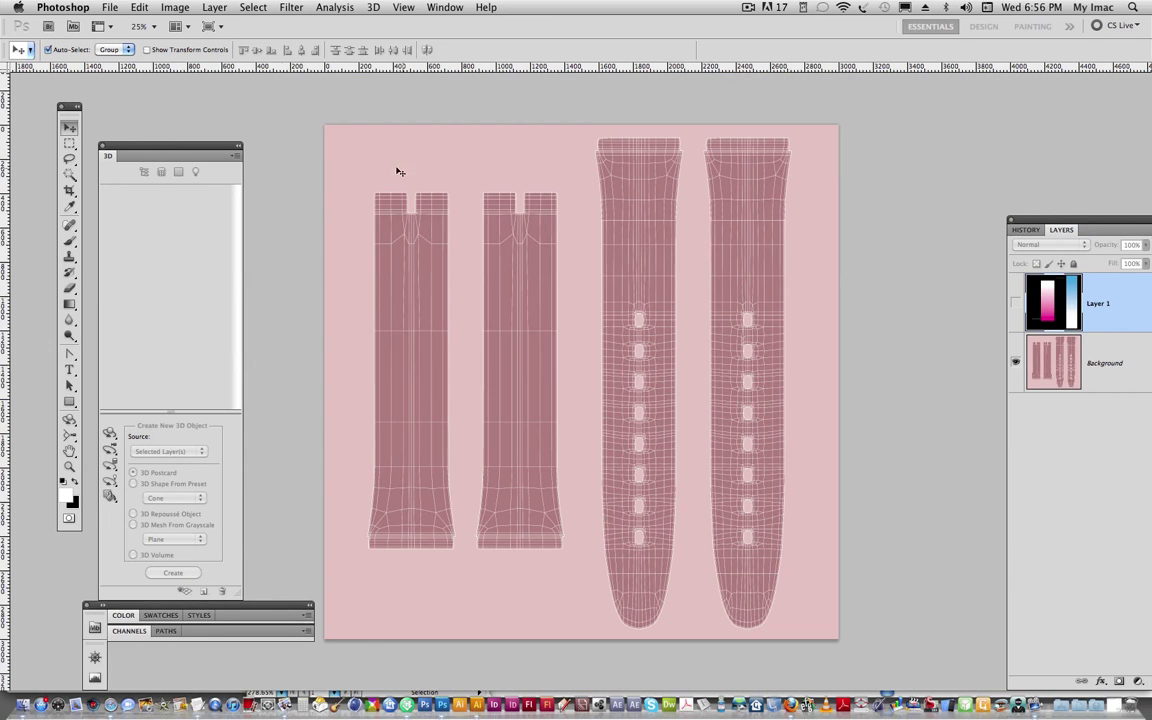
pyautogui.click(69, 143)
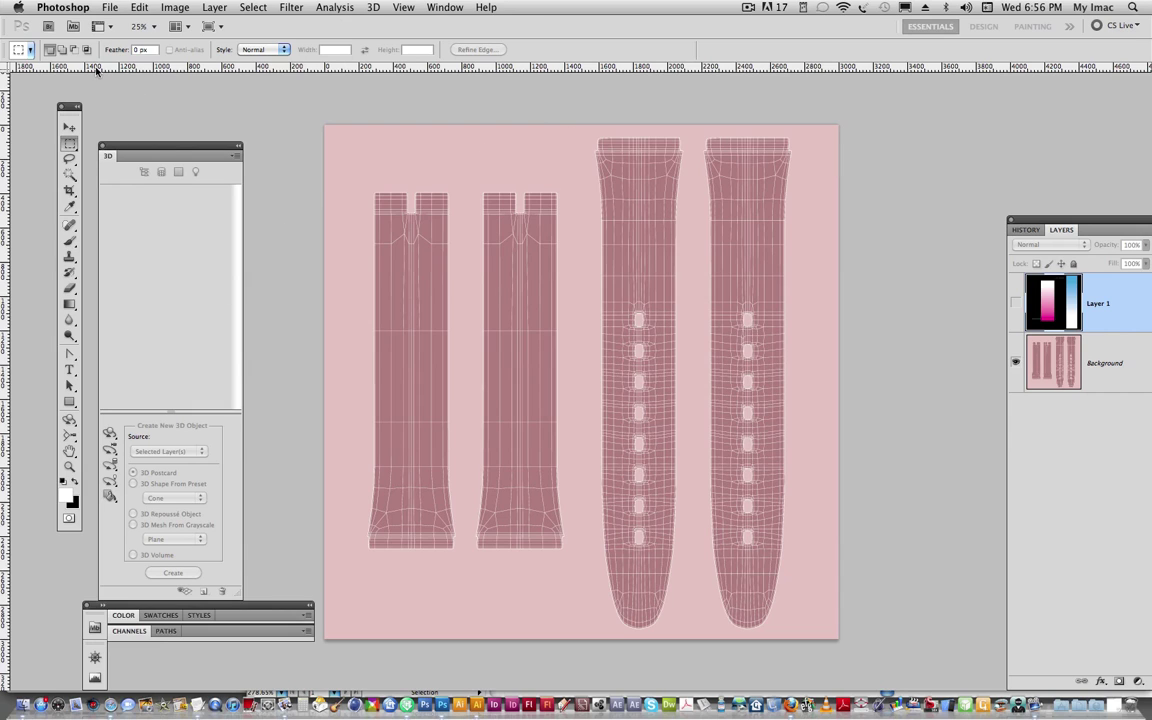
# - Return to watch model.psd, sample the red from the case material's diffuse texture as the foreground colour, and close that texture
pyautogui.click(446, 7)
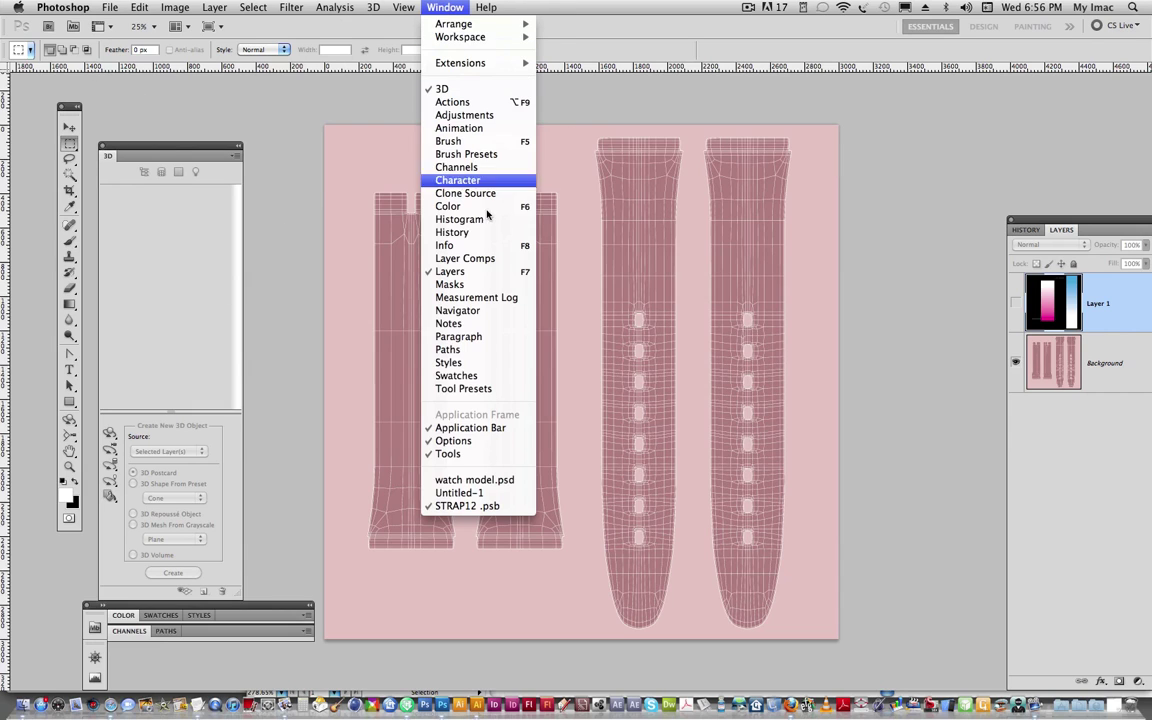
pyautogui.click(484, 482)
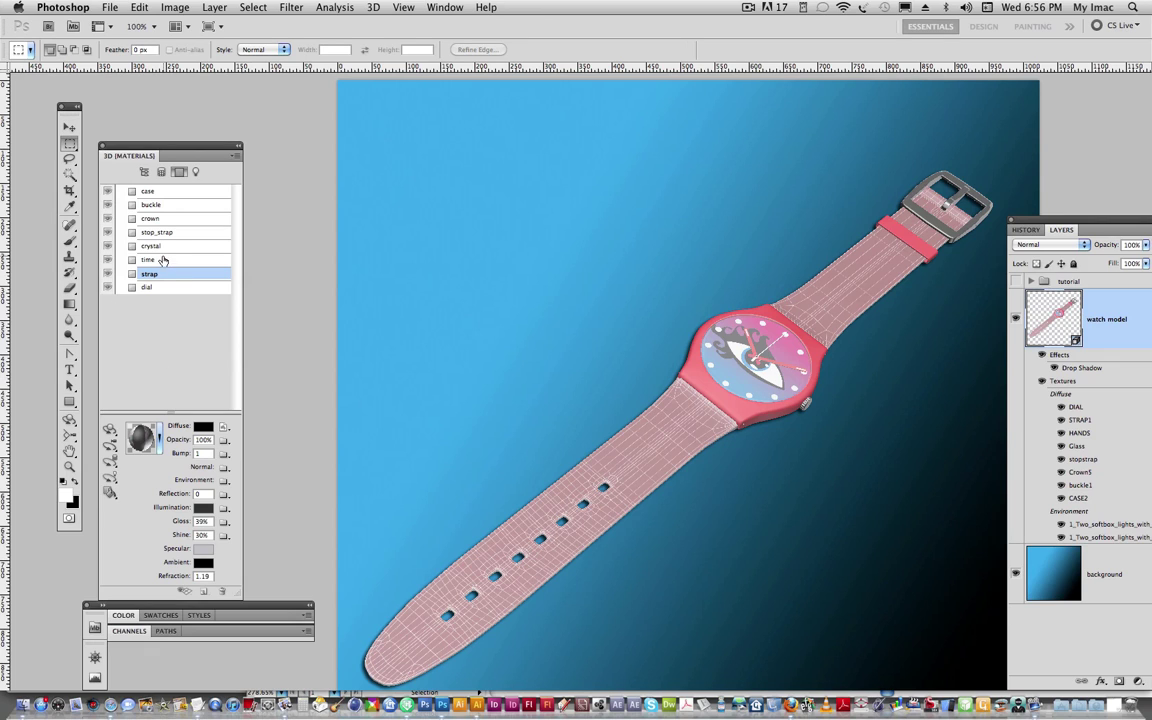
pyautogui.click(165, 191)
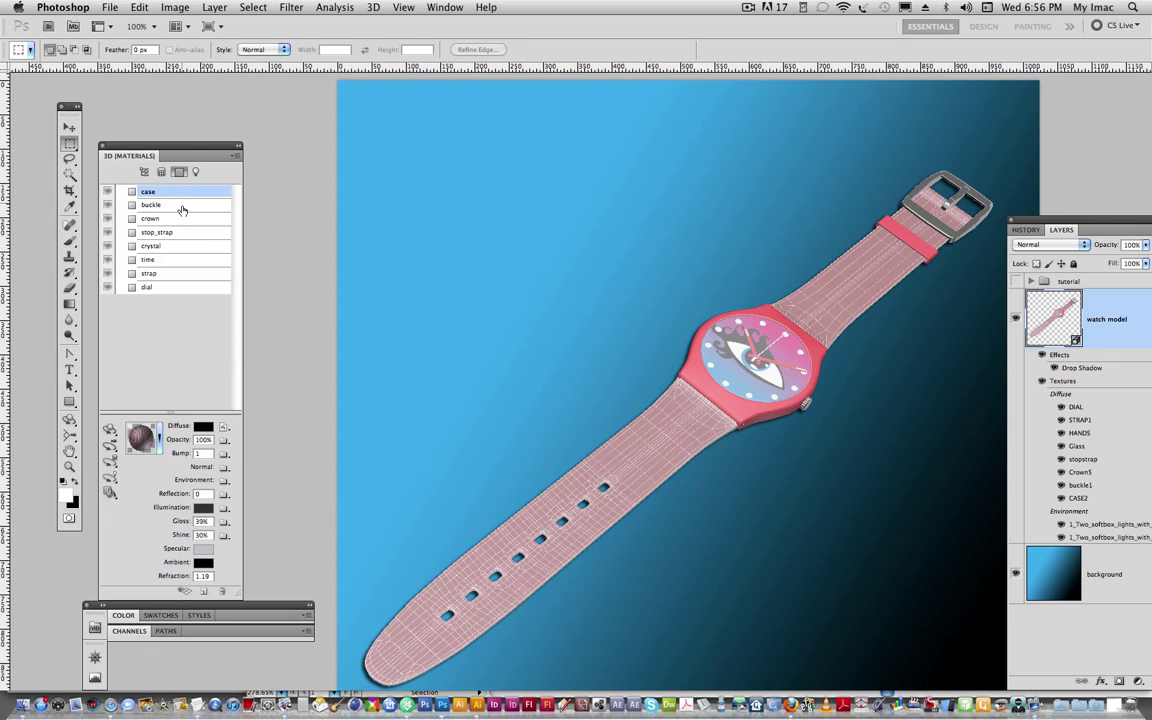
pyautogui.click(224, 426)
pyautogui.click(242, 452)
pyautogui.click(69, 206)
pyautogui.click(368, 294)
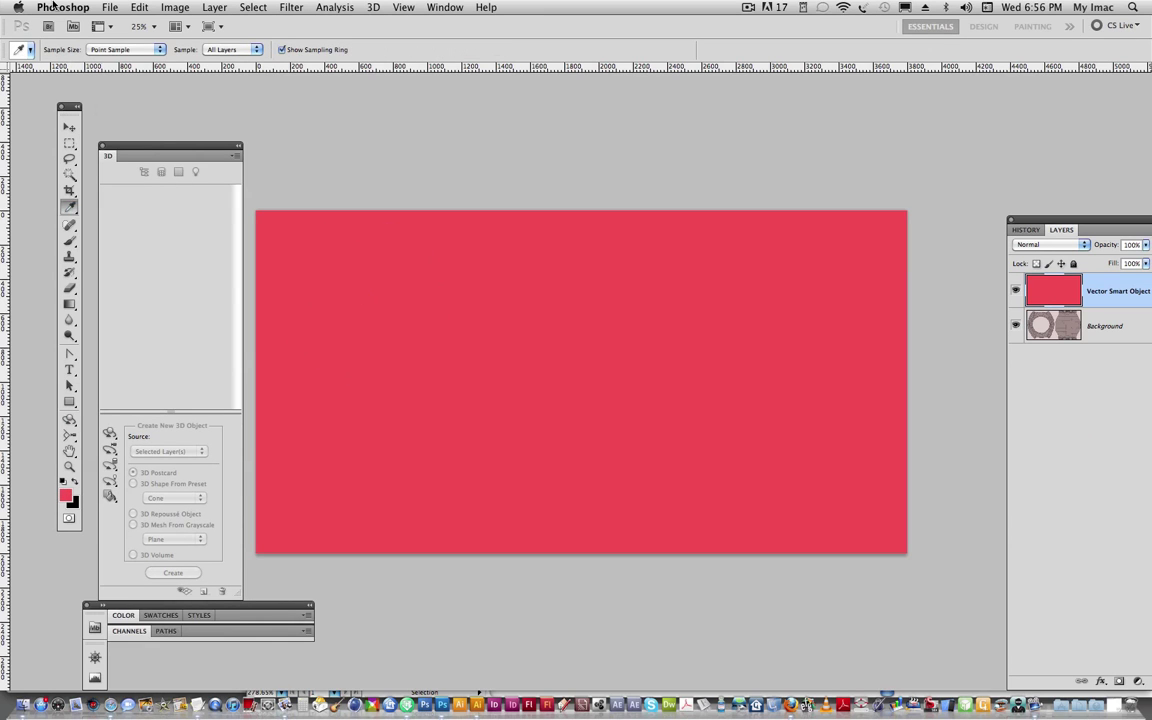
pyautogui.click(110, 7)
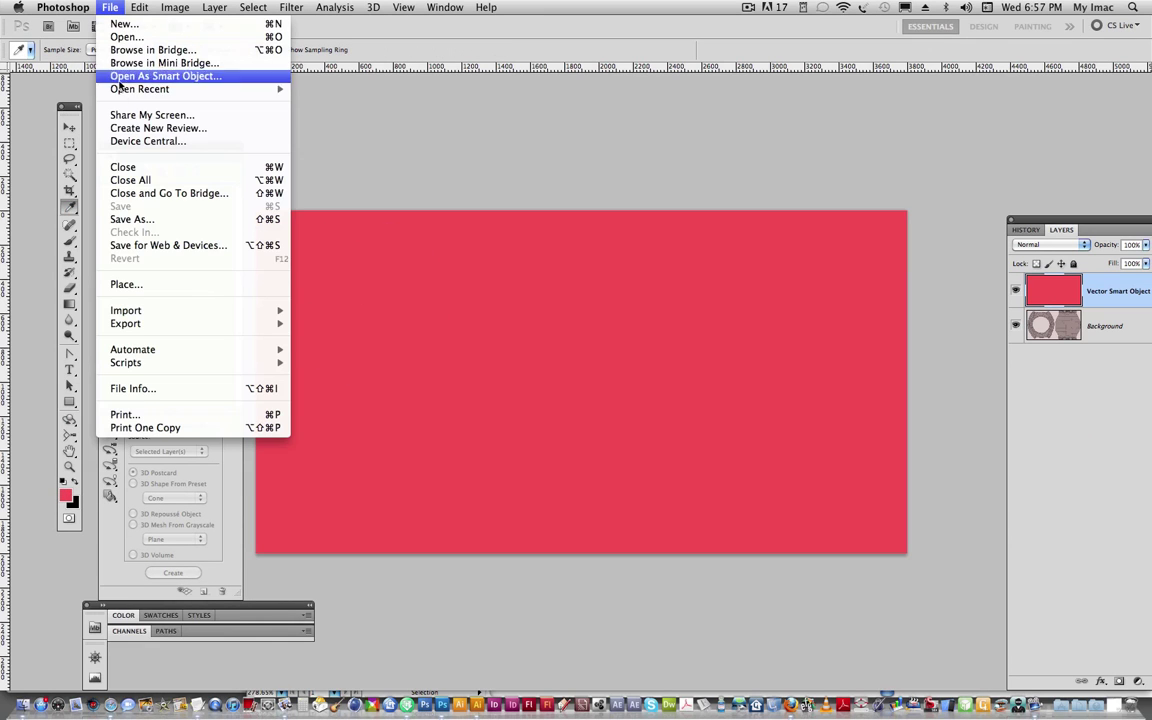
pyautogui.click(120, 151)
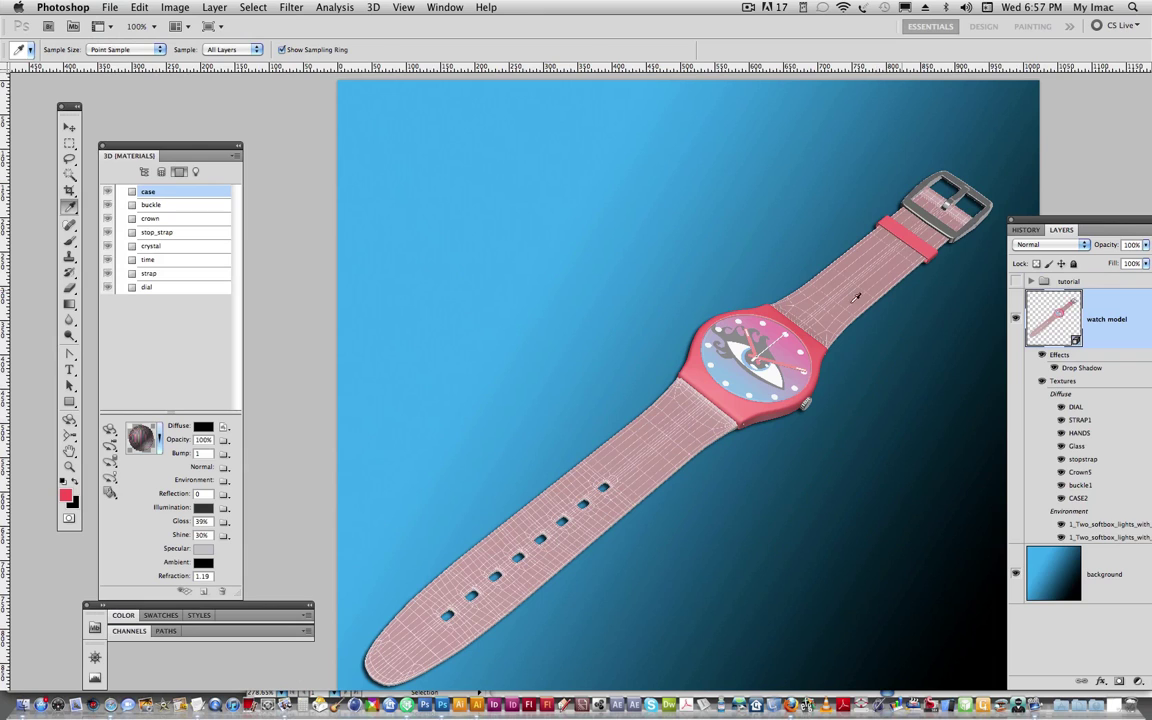
# - Reopen the strap material's diffuse texture and fill the hidden Layer 1 with the red foreground colour
pyautogui.click(166, 277)
pyautogui.click(225, 426)
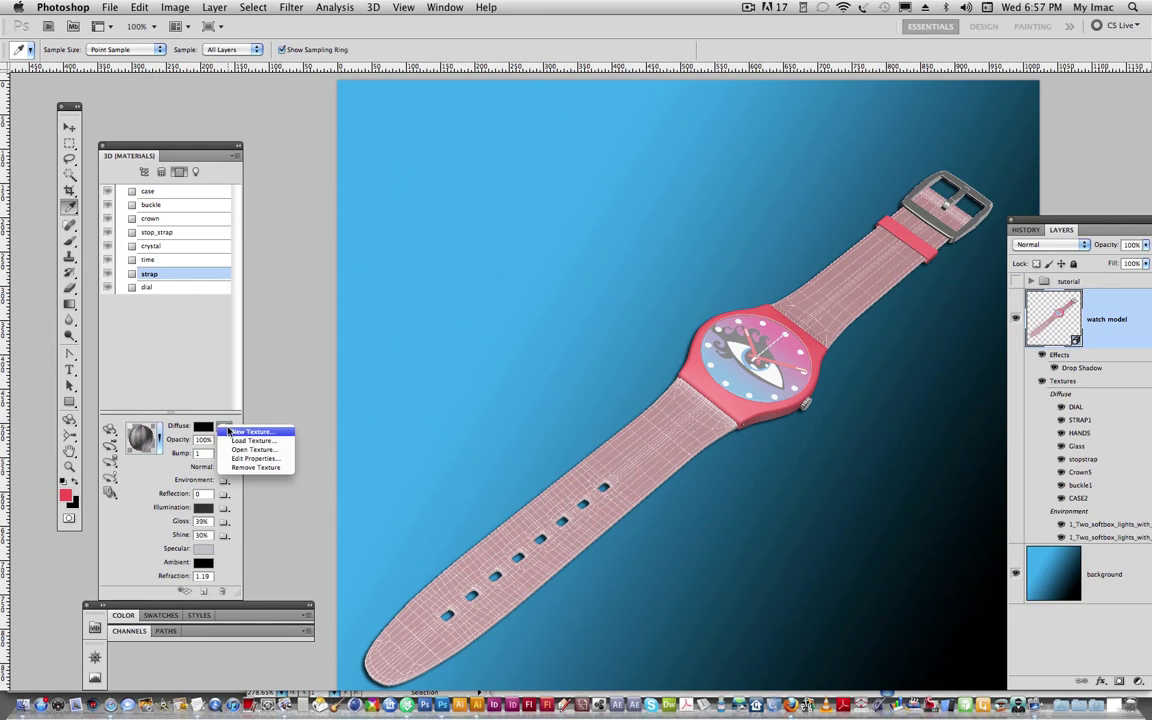
pyautogui.click(252, 449)
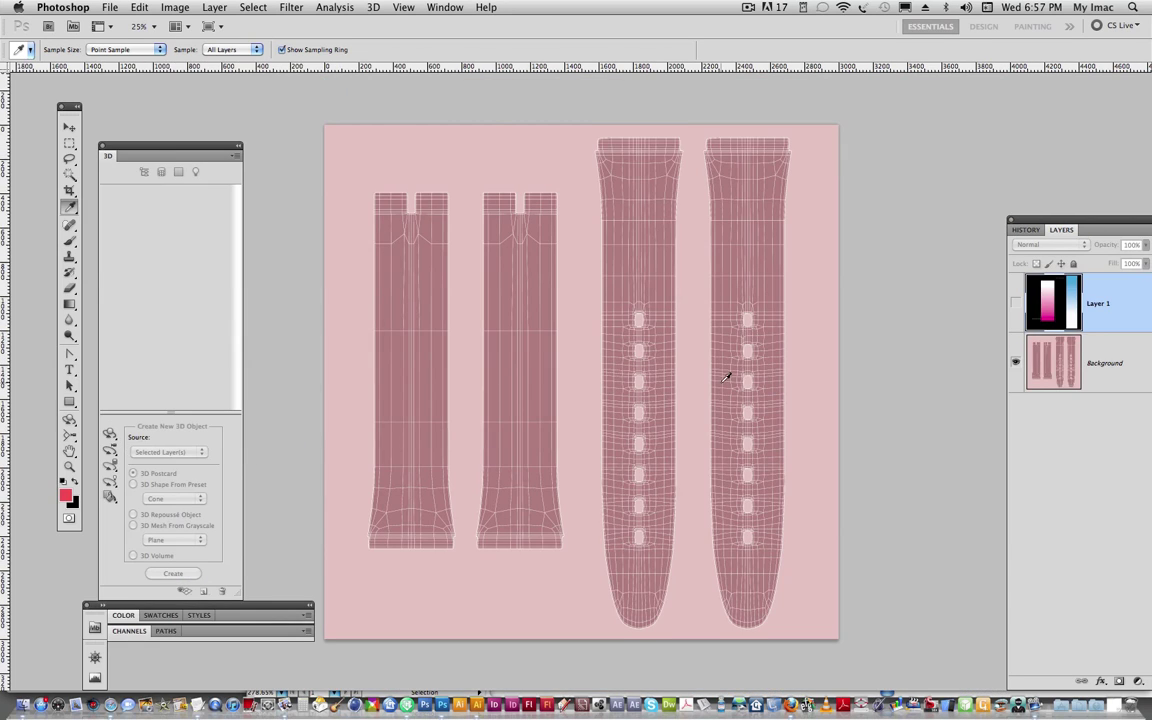
pyautogui.click(69, 143)
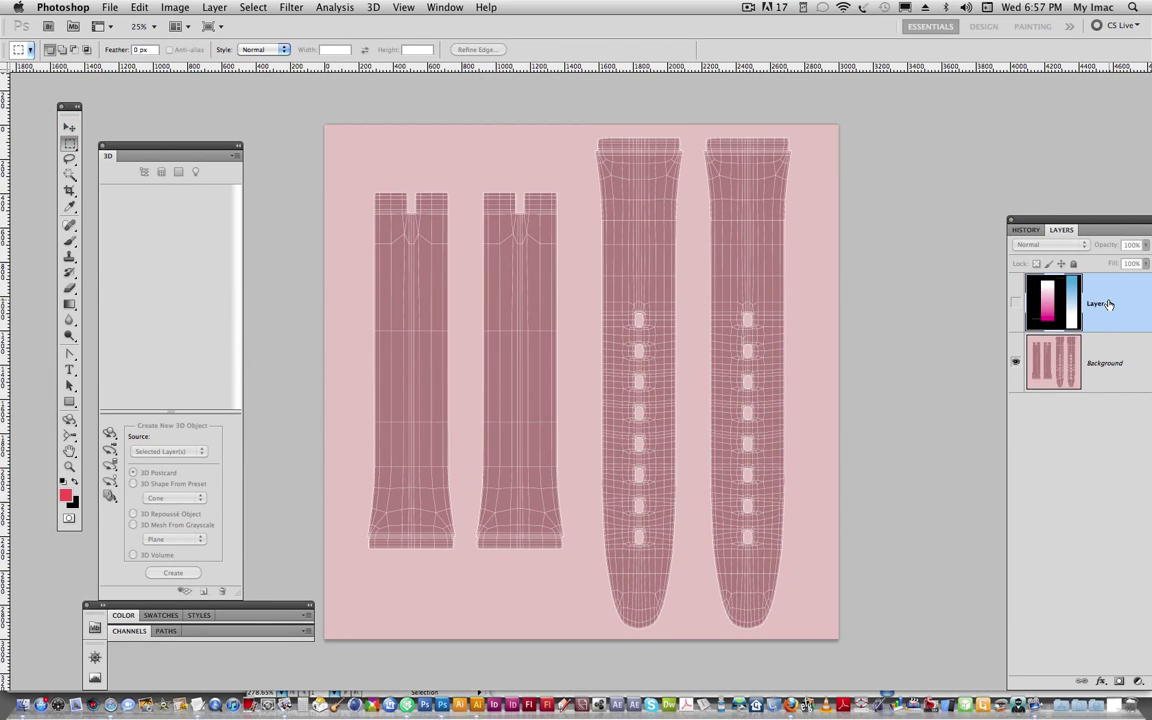
pyautogui.hotkey('alt', 'BackSpace')
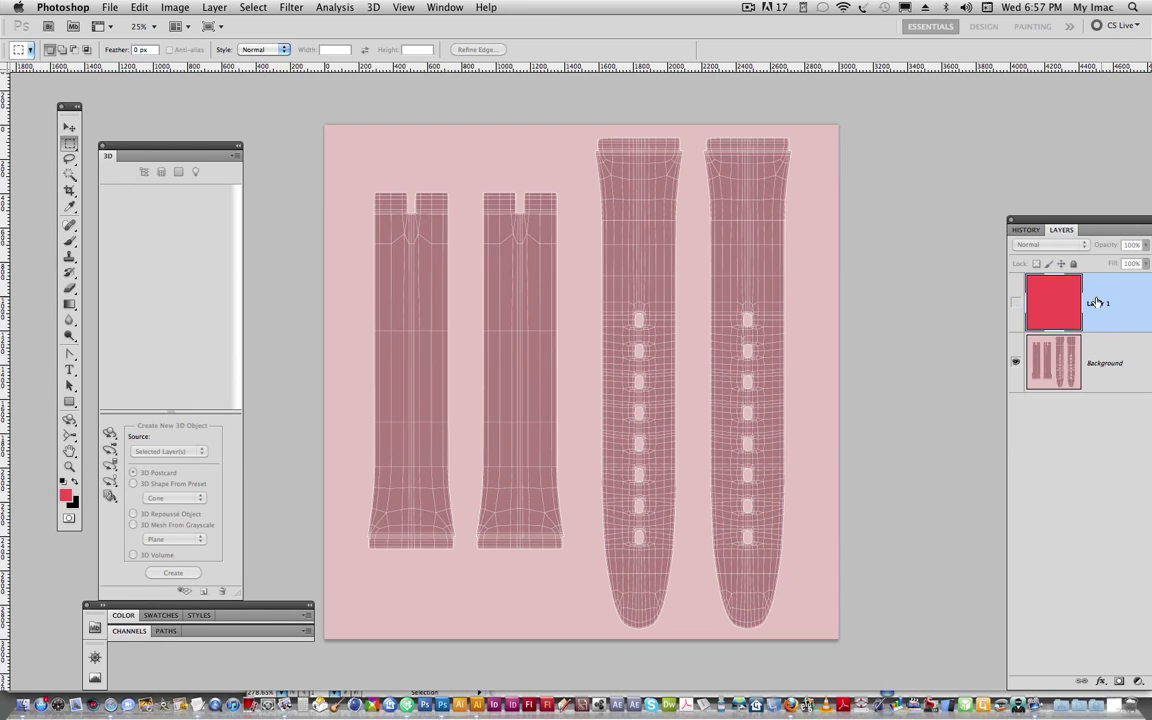
pyautogui.click(1016, 303)
pyautogui.click(1016, 303)
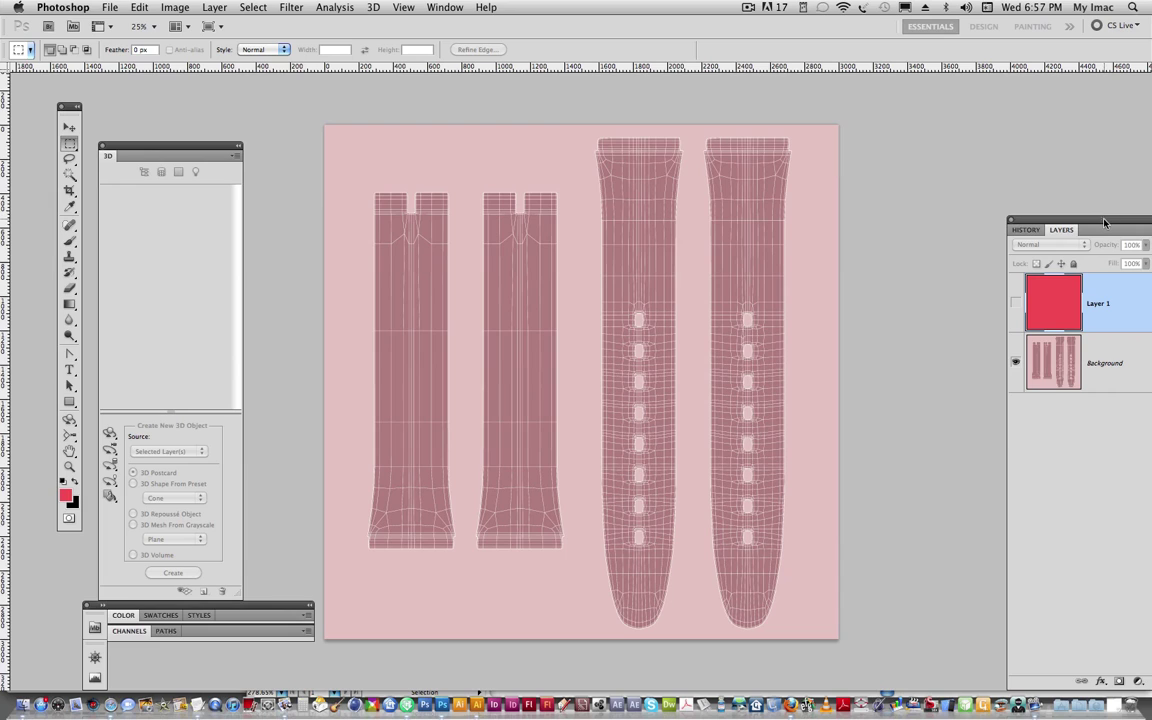
# - Make a circular selection near the upper end of the rightmost long strap piece and fill it with black on a new Layer 2
pyautogui.moveTo(1103, 215); pyautogui.dragTo(1003, 224)
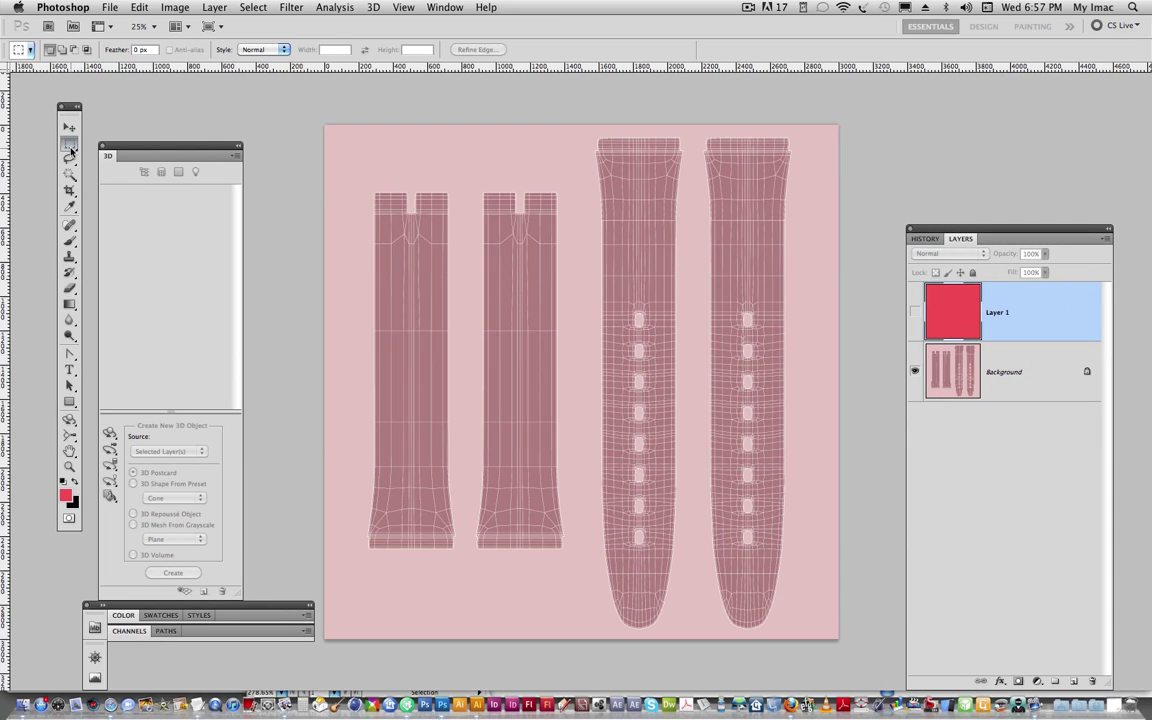
pyautogui.moveTo(71, 150); pyautogui.dragTo(110, 142)
pyautogui.moveTo(768, 222); pyautogui.dragTo(728, 180)
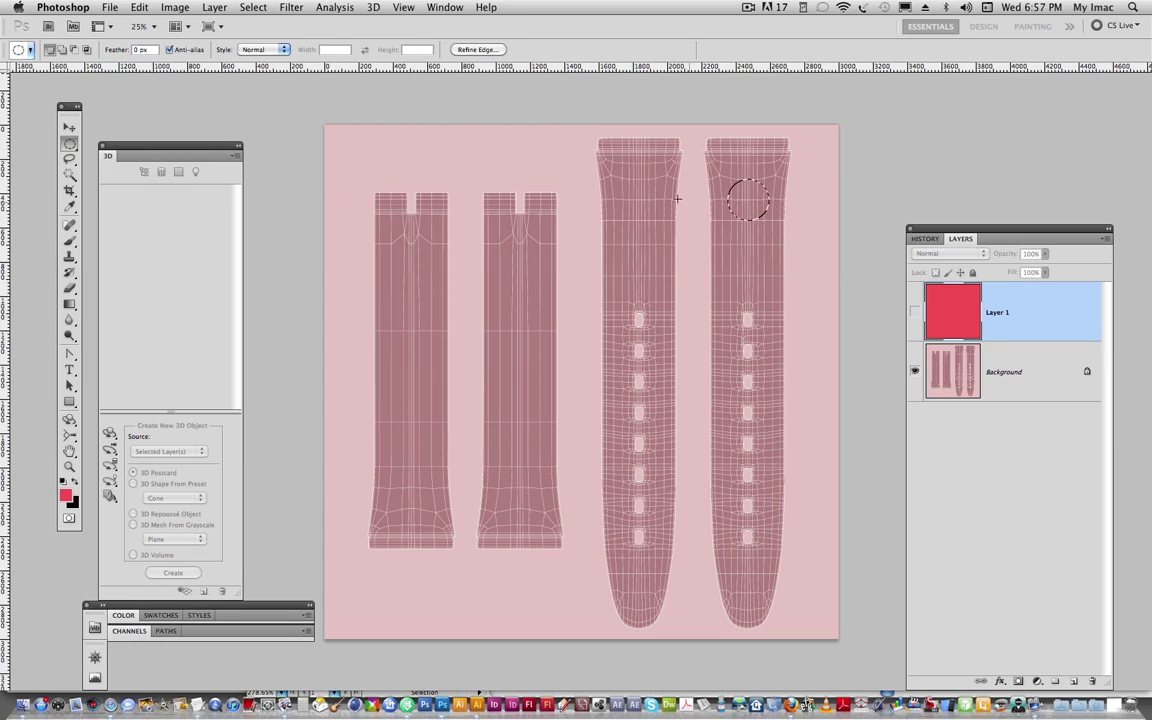
pyautogui.click(70, 127)
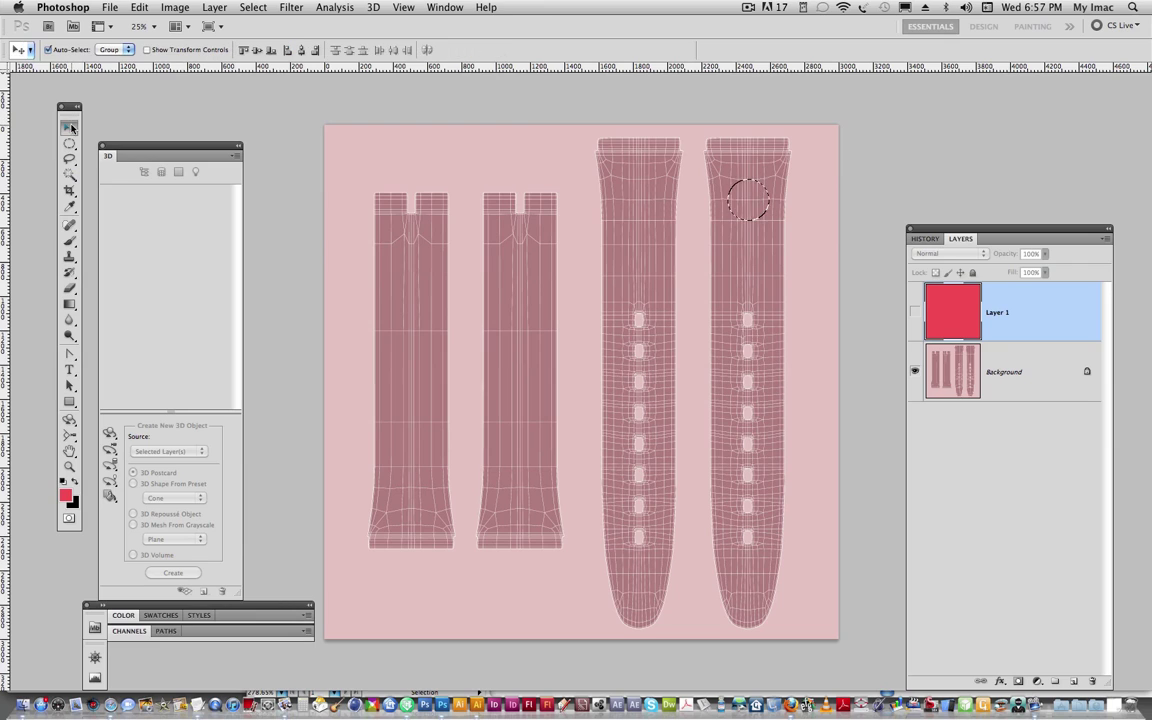
pyautogui.click(1105, 238)
pyautogui.click(1025, 245)
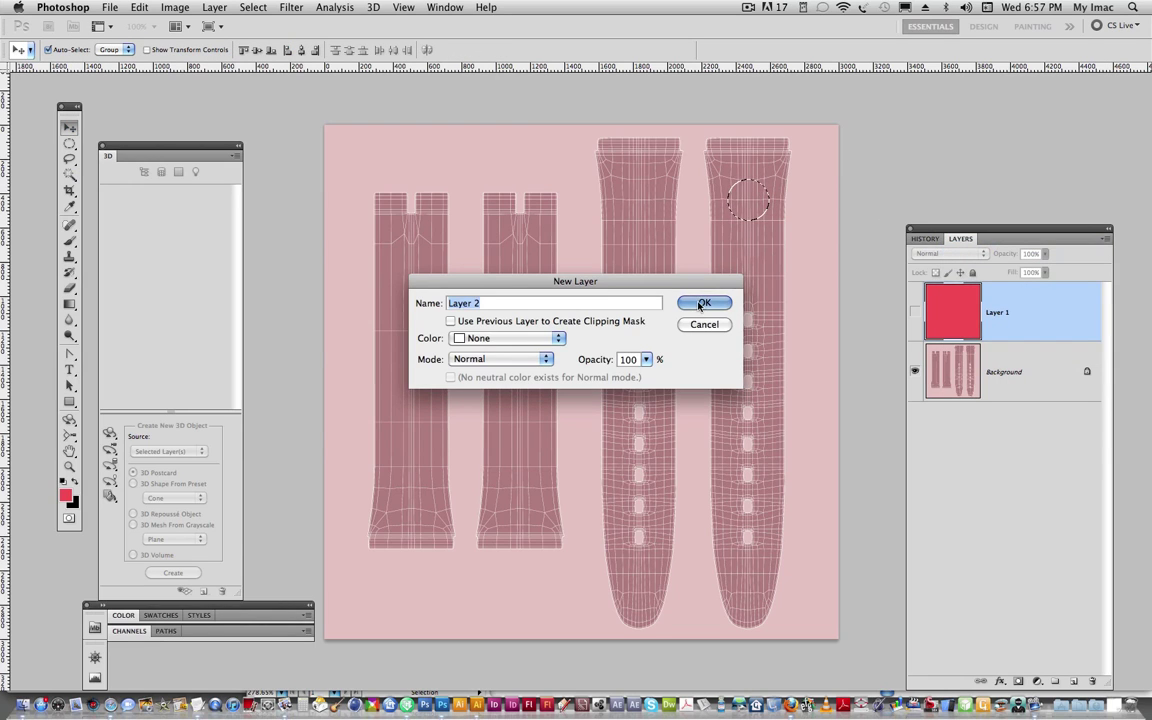
pyautogui.press('Return')
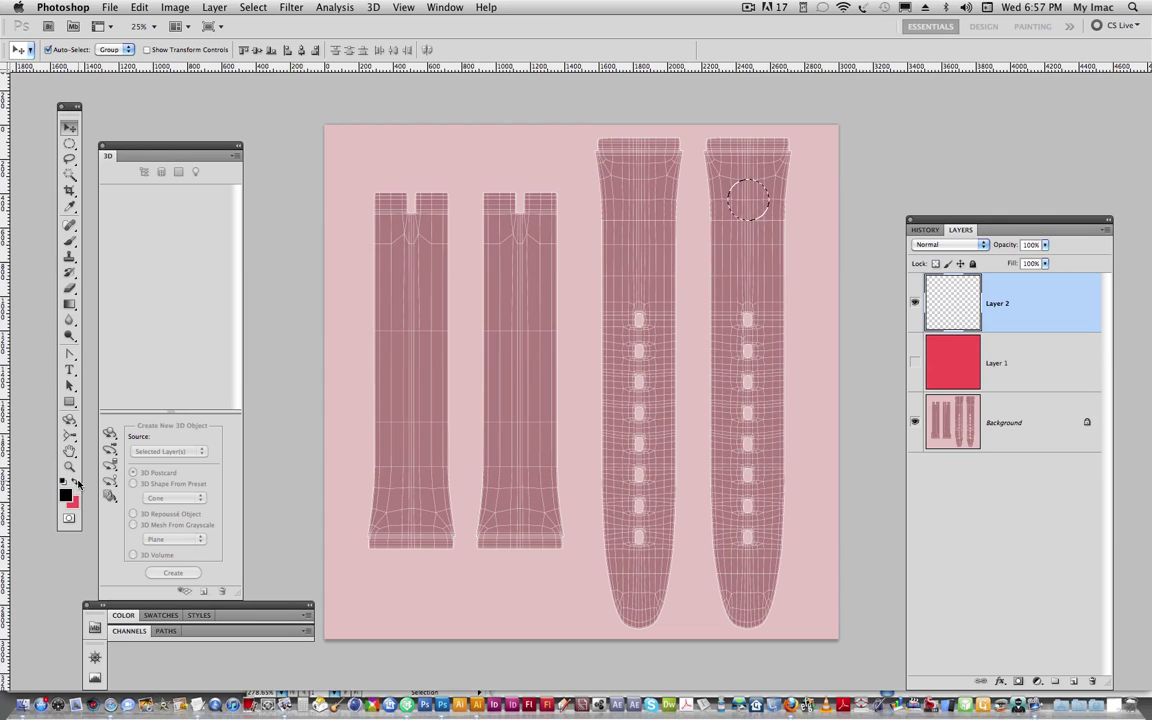
pyautogui.click(75, 482)
pyautogui.hotkey('alt', 'BackSpace')
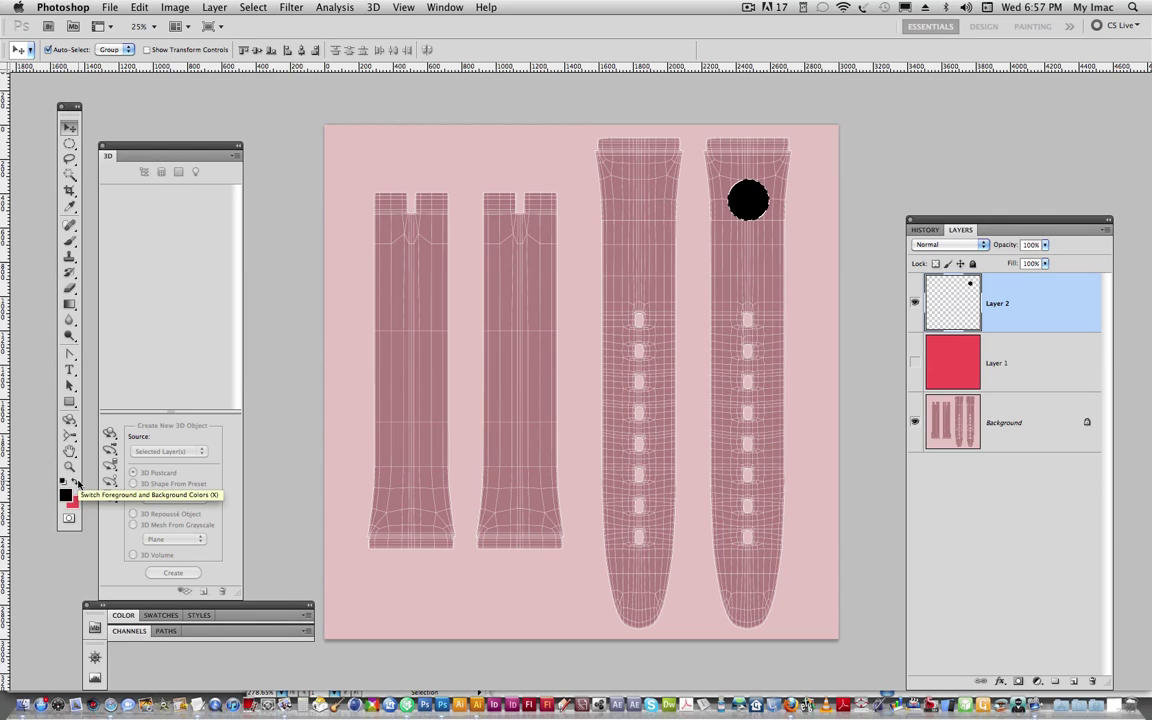
# - Copy the black circle directly below the original on the rightmost long strap piece
pyautogui.click(70, 128)
pyautogui.moveTo(762, 214); pyautogui.dragTo(762, 267)
pyautogui.click(762, 267)
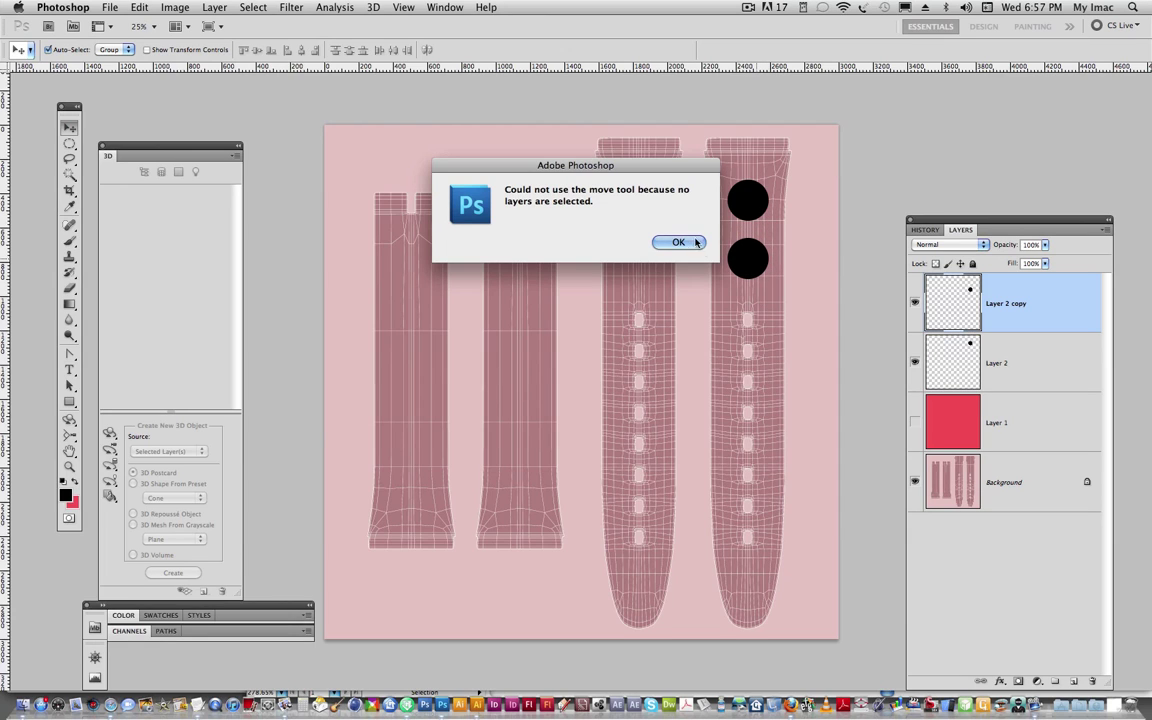
pyautogui.click(676, 242)
pyautogui.click(755, 262)
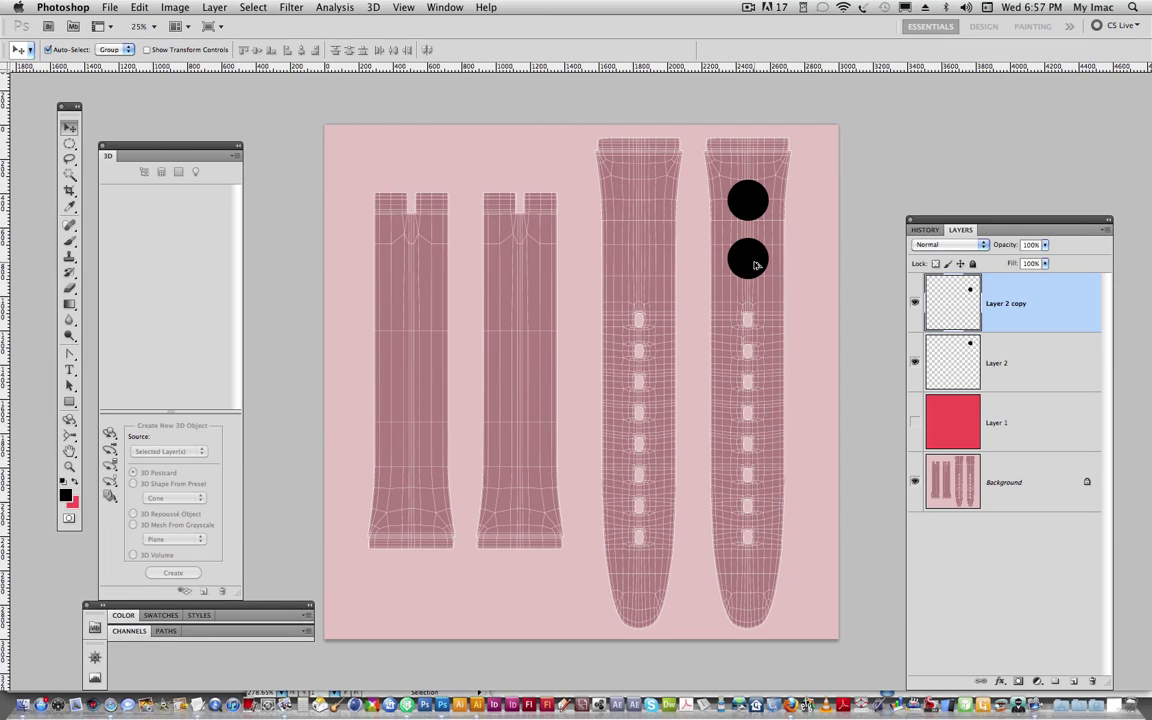
# - Duplicate the black circle into evenly spaced columns of six on the rightmost long strap piece and five on the second short piece
pyautogui.moveTo(753, 258); pyautogui.dragTo(525, 441)
pyautogui.press('super+j')
pyautogui.press('super+j')
pyautogui.moveTo(522, 469)
pyautogui.mouseDown()
pyautogui.moveTo(524, 542)
pyautogui.moveTo(530, 483)
pyautogui.mouseUp()
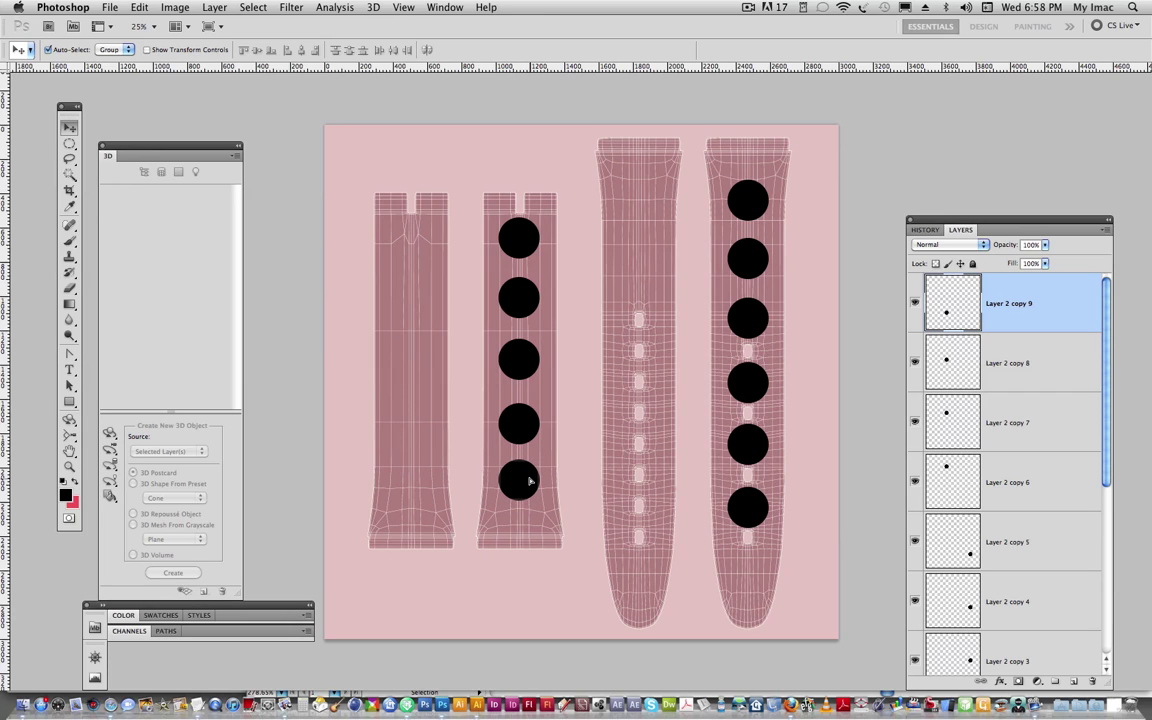
pyautogui.press('super+j')
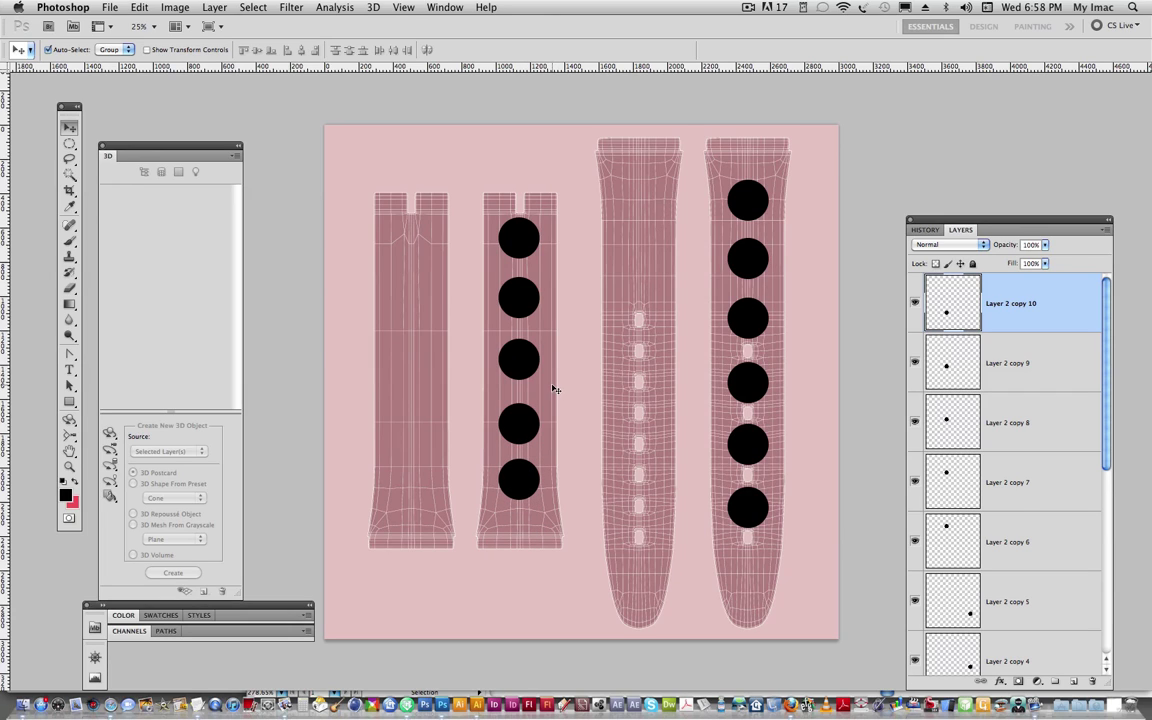
pyautogui.hotkey('shift', 'Down')
pyautogui.hotkey('shift', 'Down')
pyautogui.hotkey('shift', 'Down')
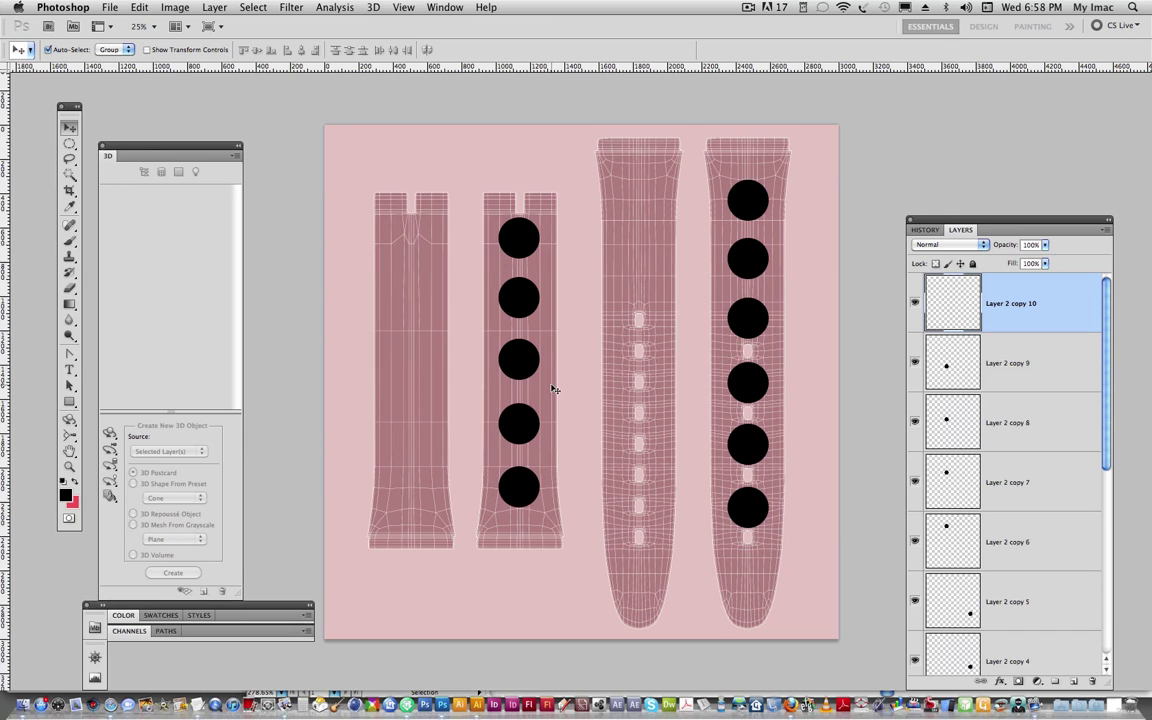
# - Show the red Layer 1 beneath the circles and close STRAP12 .psb with its changes saved
pyautogui.scroll(-10, 1083, 345)
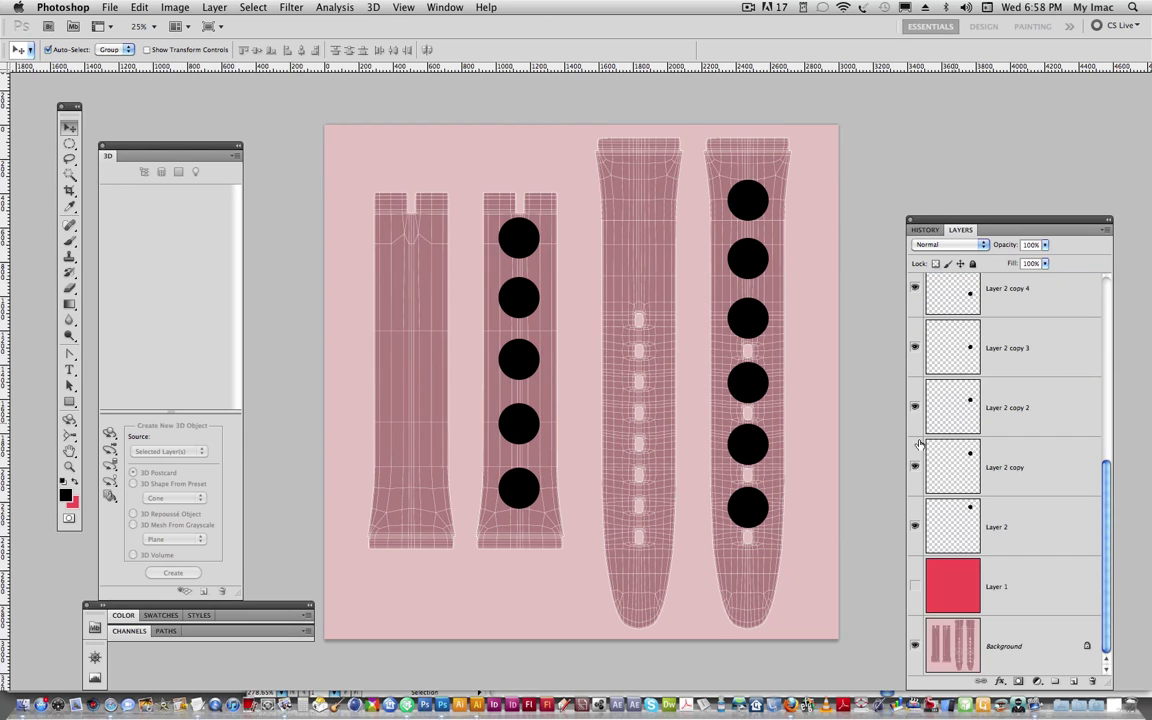
pyautogui.click(913, 589)
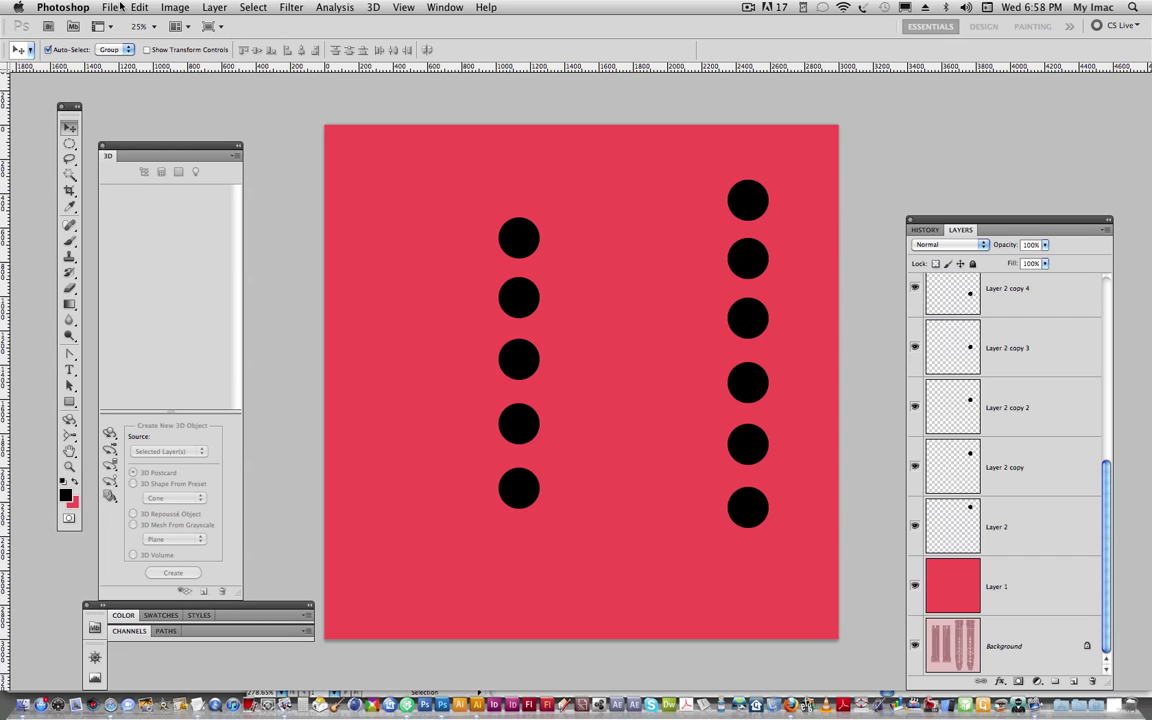
pyautogui.click(112, 7)
pyautogui.click(113, 157)
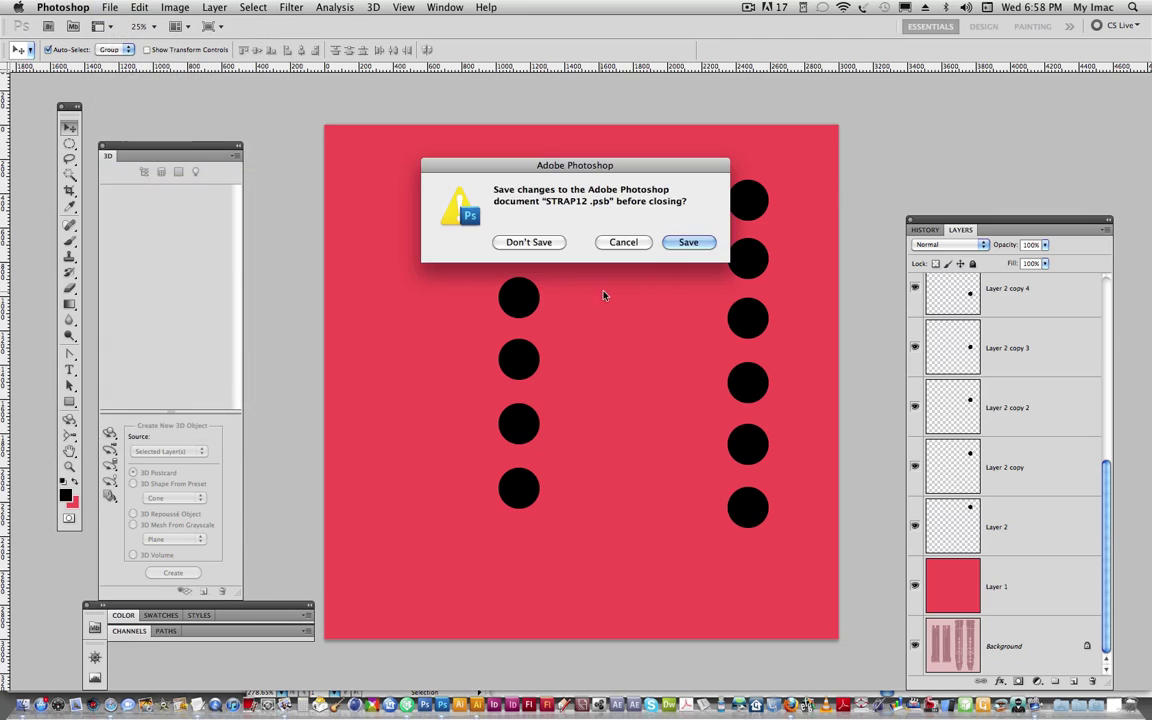
pyautogui.click(679, 243)
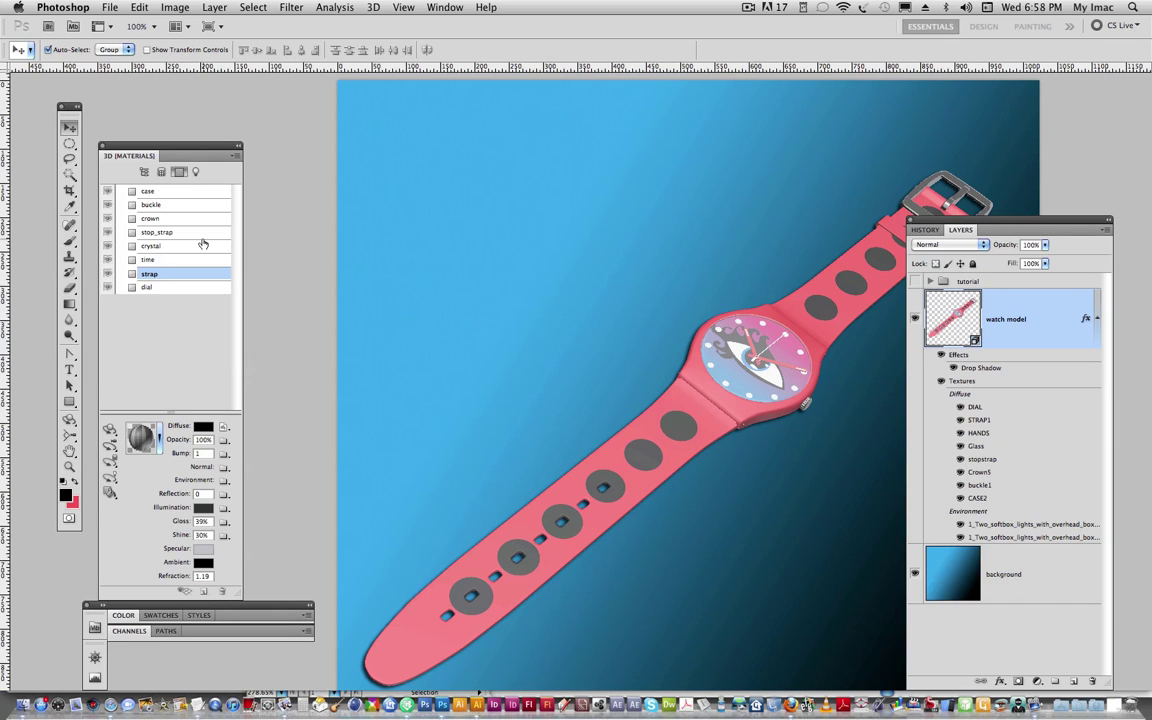
# - Open the dial material's diffuse texture and delete its Vector Smart Object layer with the eye artwork
pyautogui.click(160, 287)
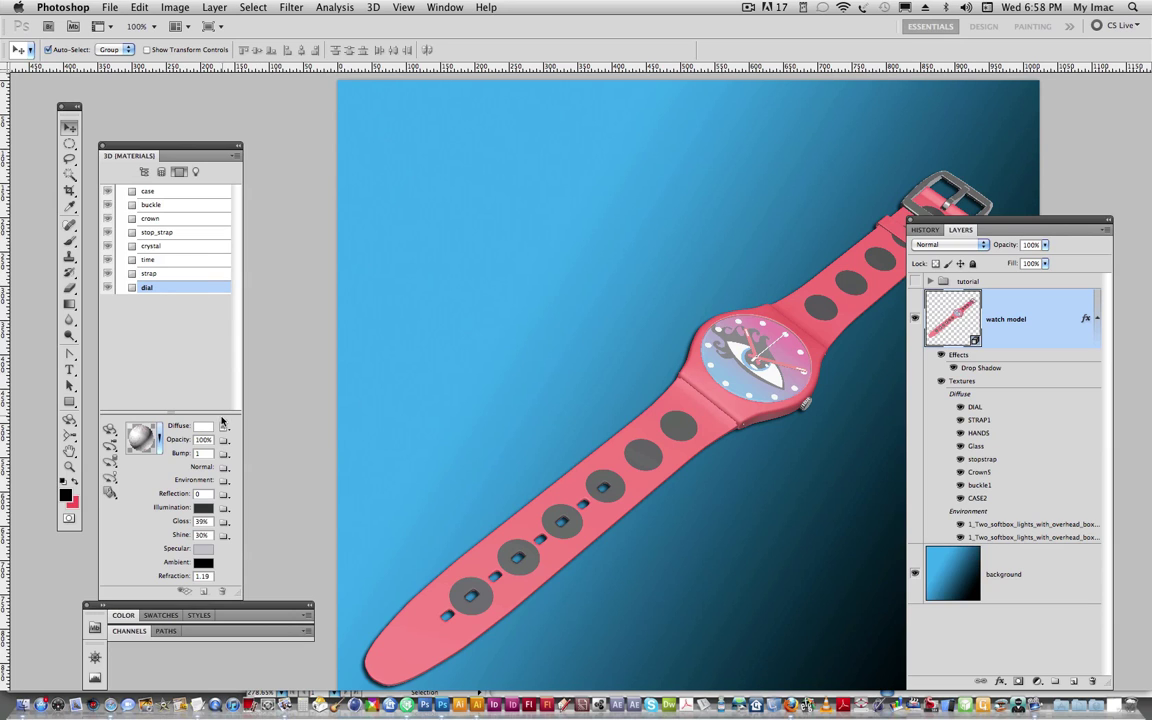
pyautogui.click(224, 425)
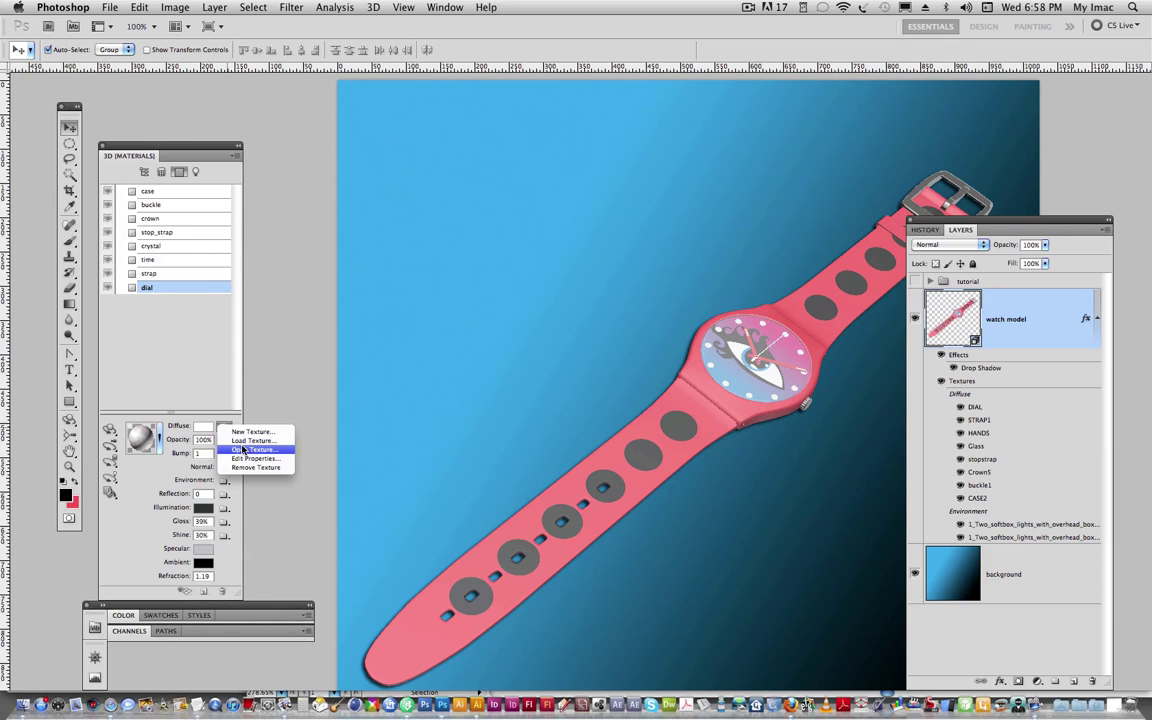
pyautogui.click(243, 449)
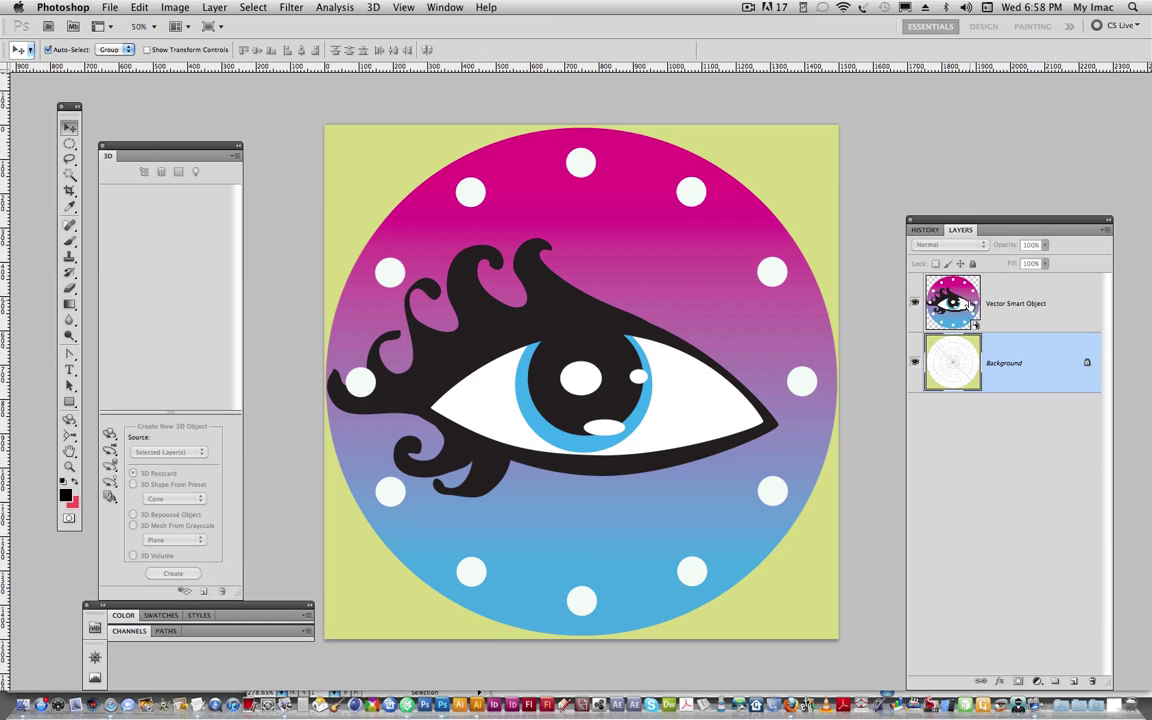
pyautogui.click(1010, 303)
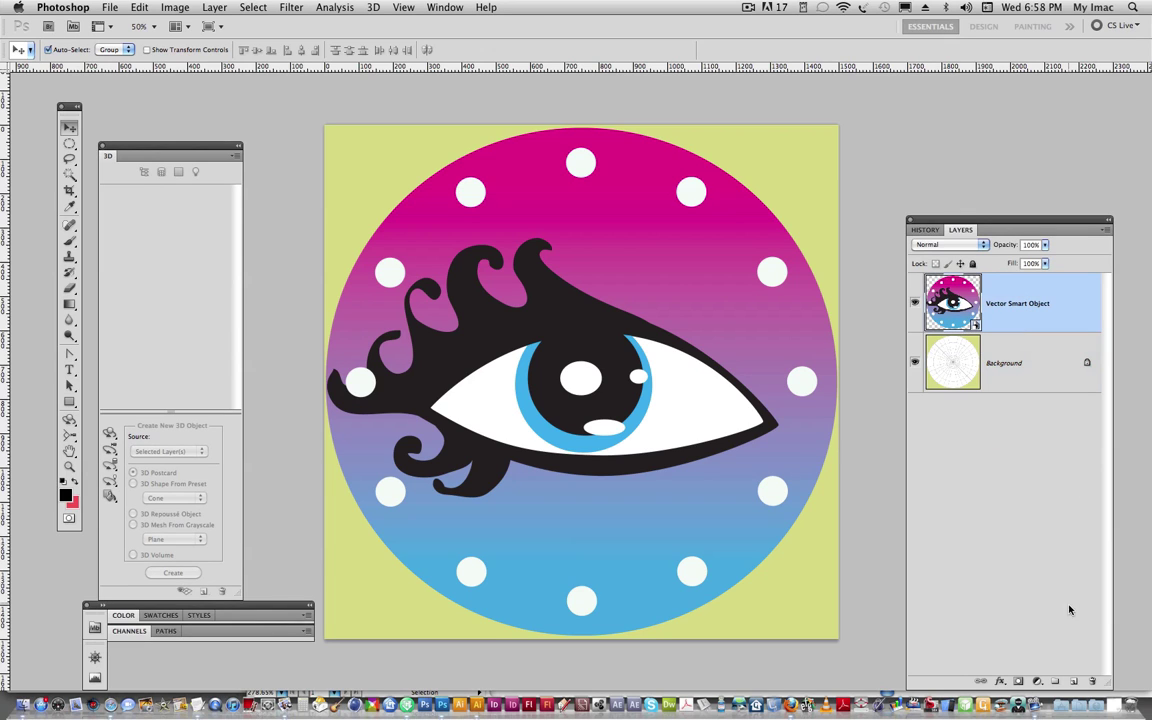
pyautogui.click(1093, 682)
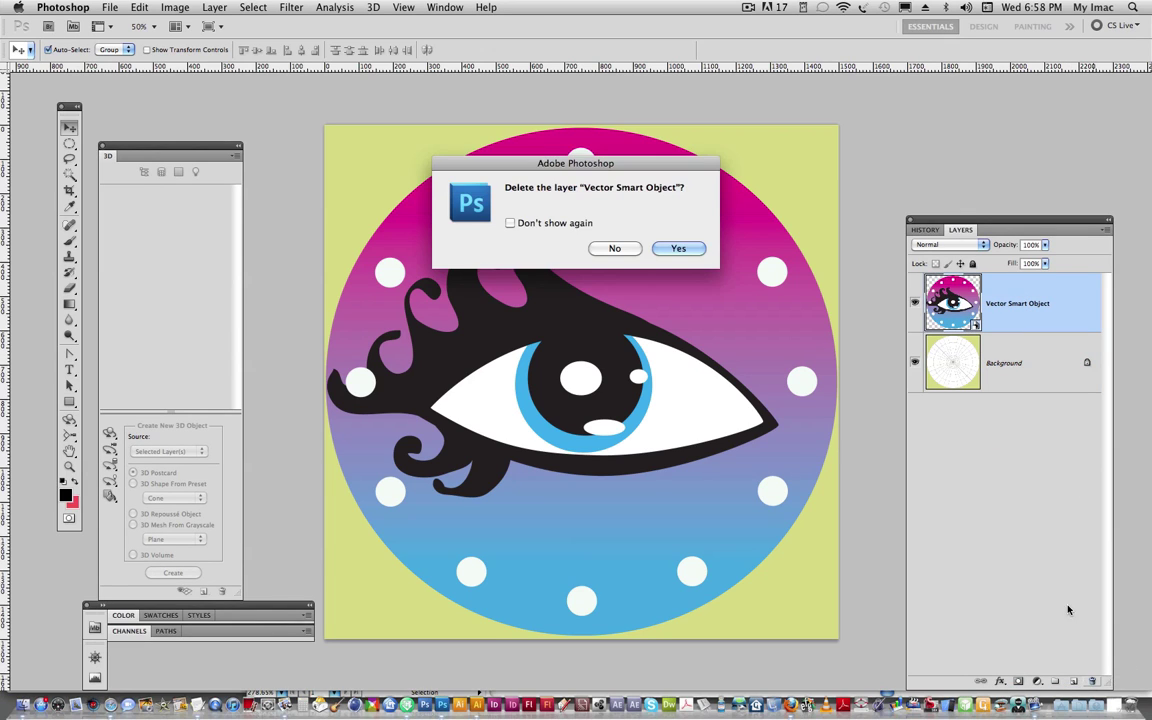
pyautogui.click(677, 248)
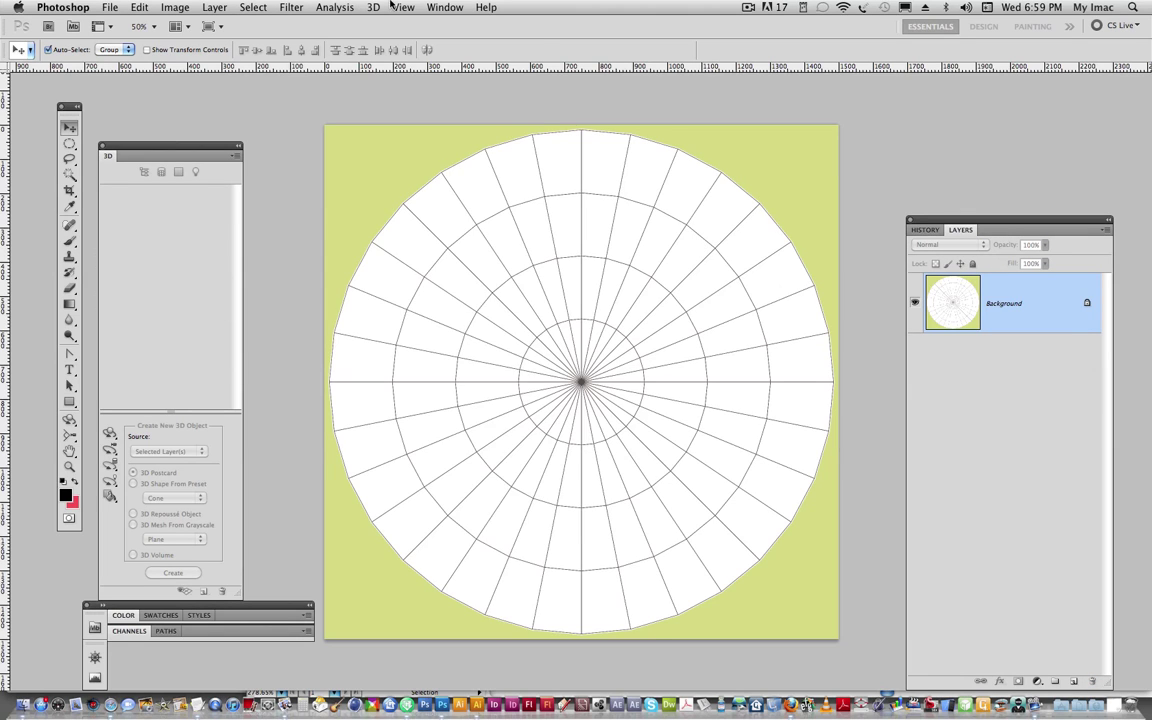
# - Try to reposition and copy the WED 29 clock-face artwork in the Untitled-1 document
pyautogui.click(445, 7)
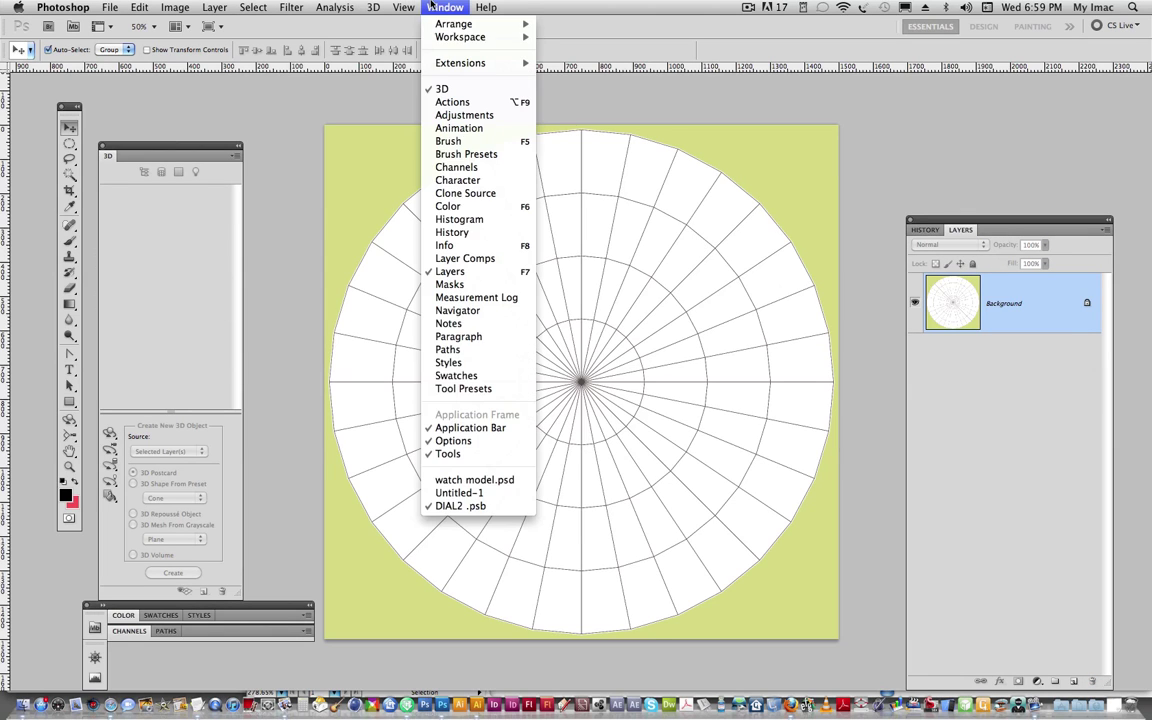
pyautogui.click(478, 492)
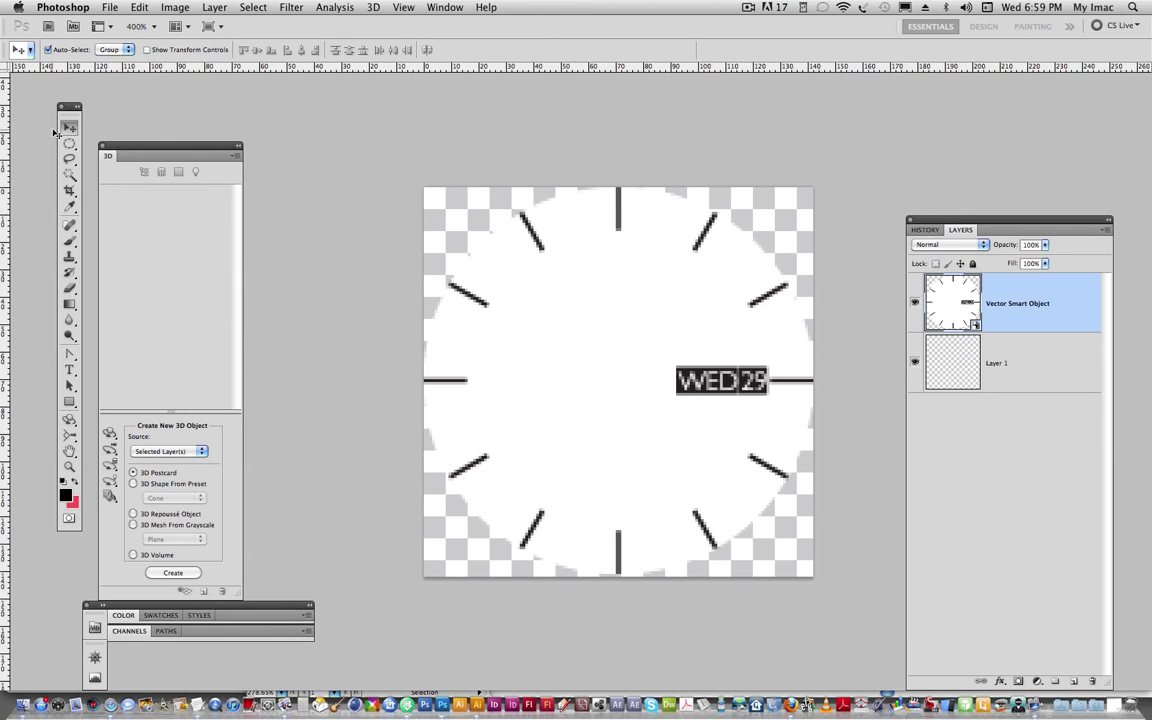
pyautogui.moveTo(520, 307); pyautogui.dragTo(621, 370)
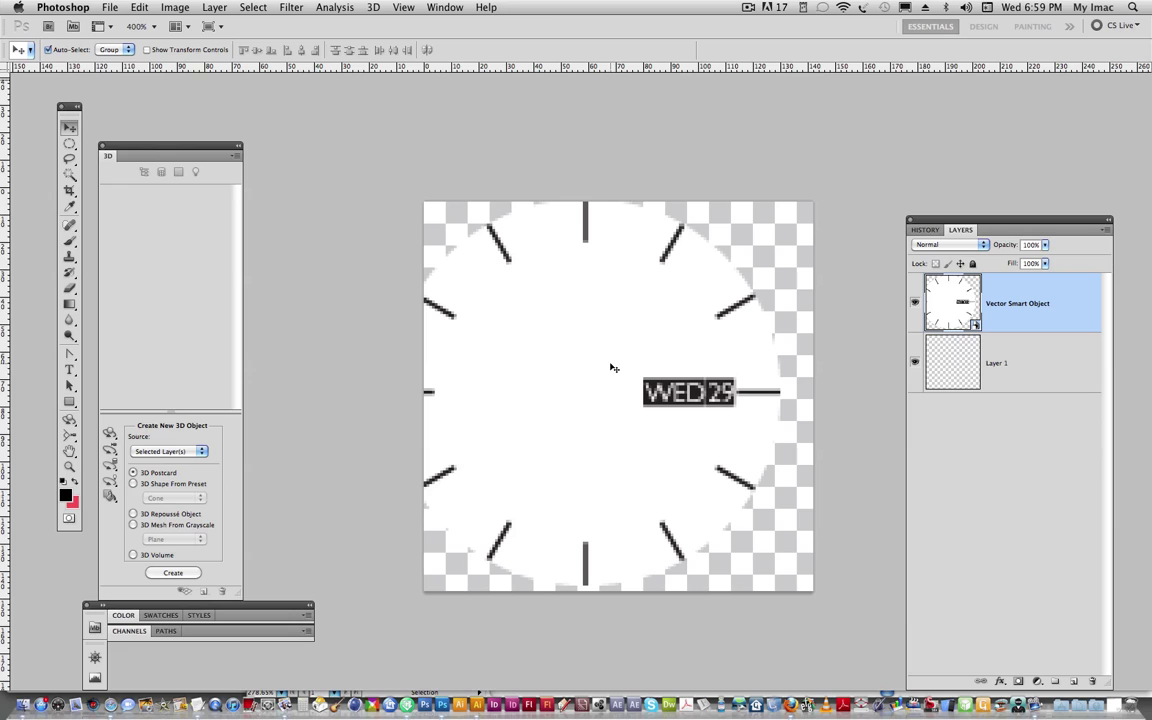
pyautogui.press('super+a')
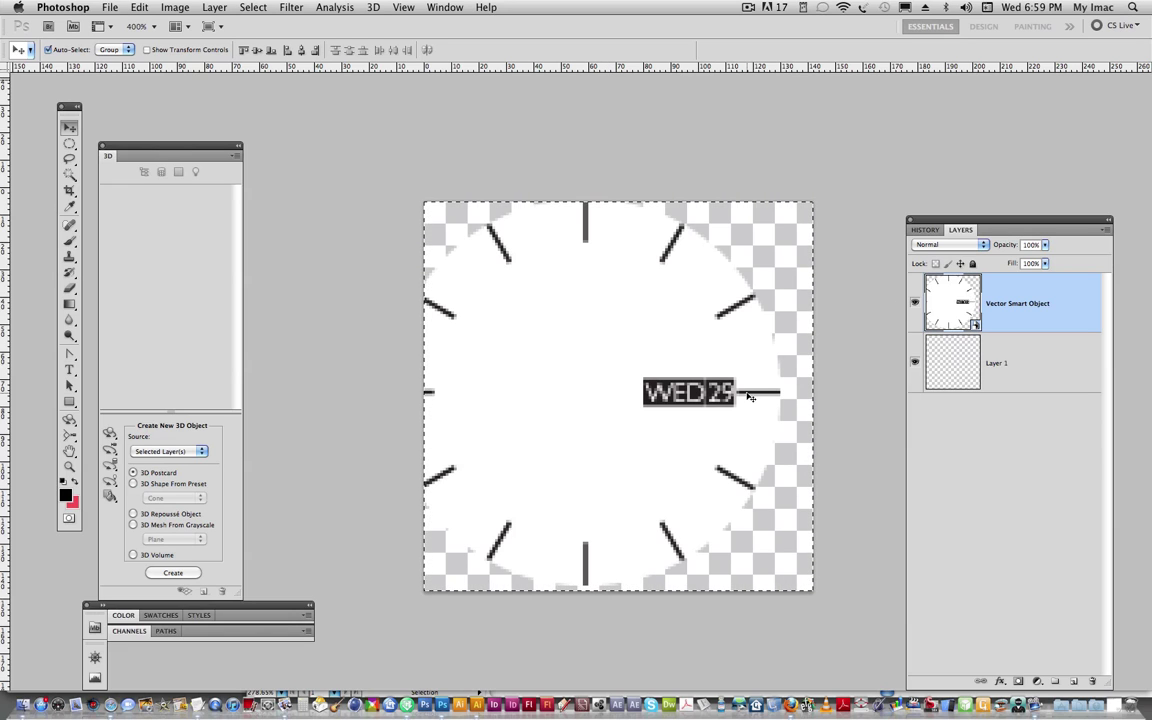
pyautogui.press('super+d')
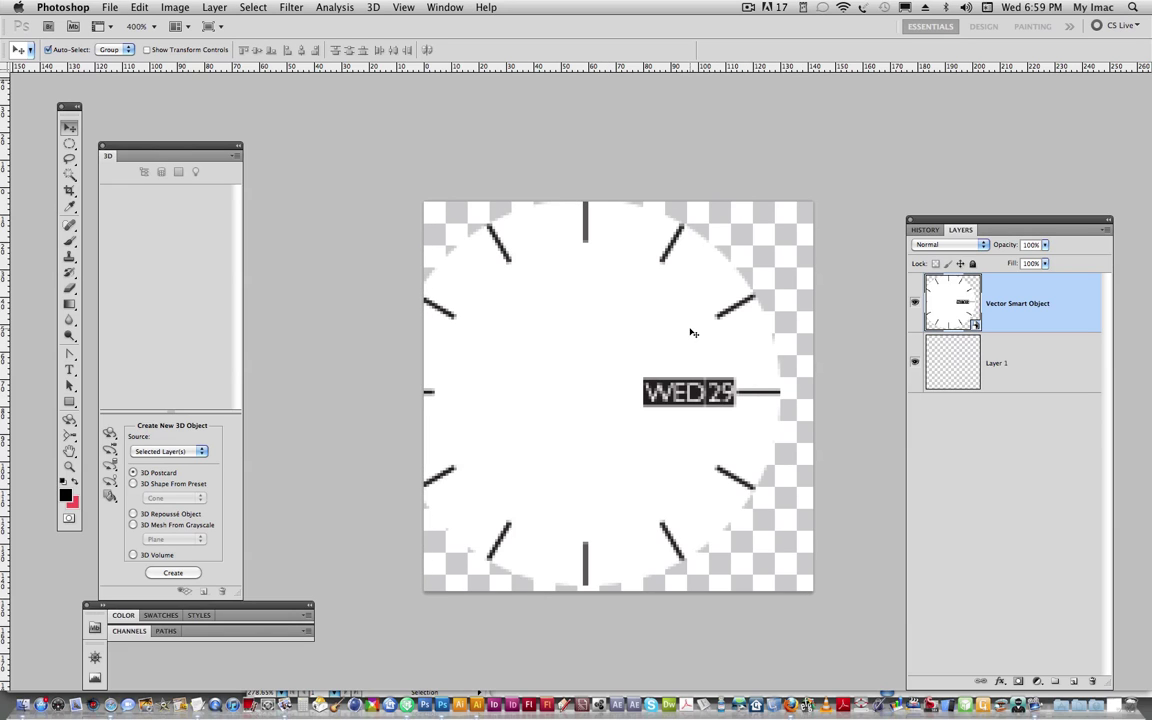
pyautogui.moveTo(690, 332); pyautogui.dragTo(721, 334)
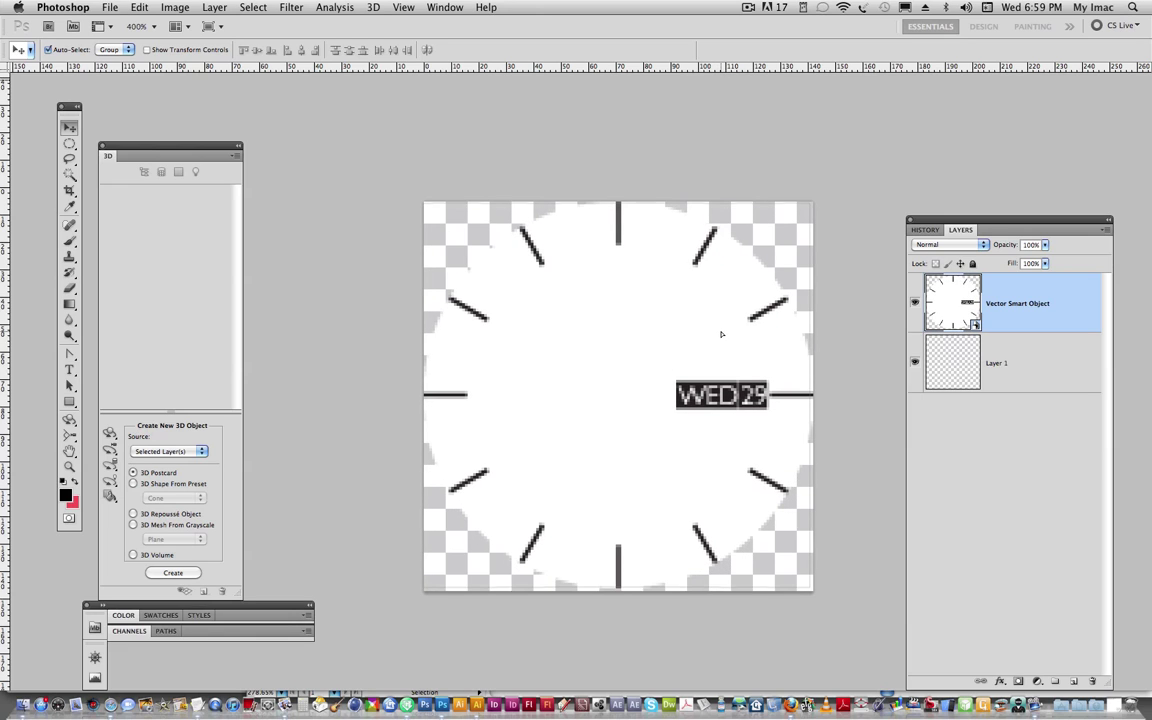
pyautogui.press('Down')
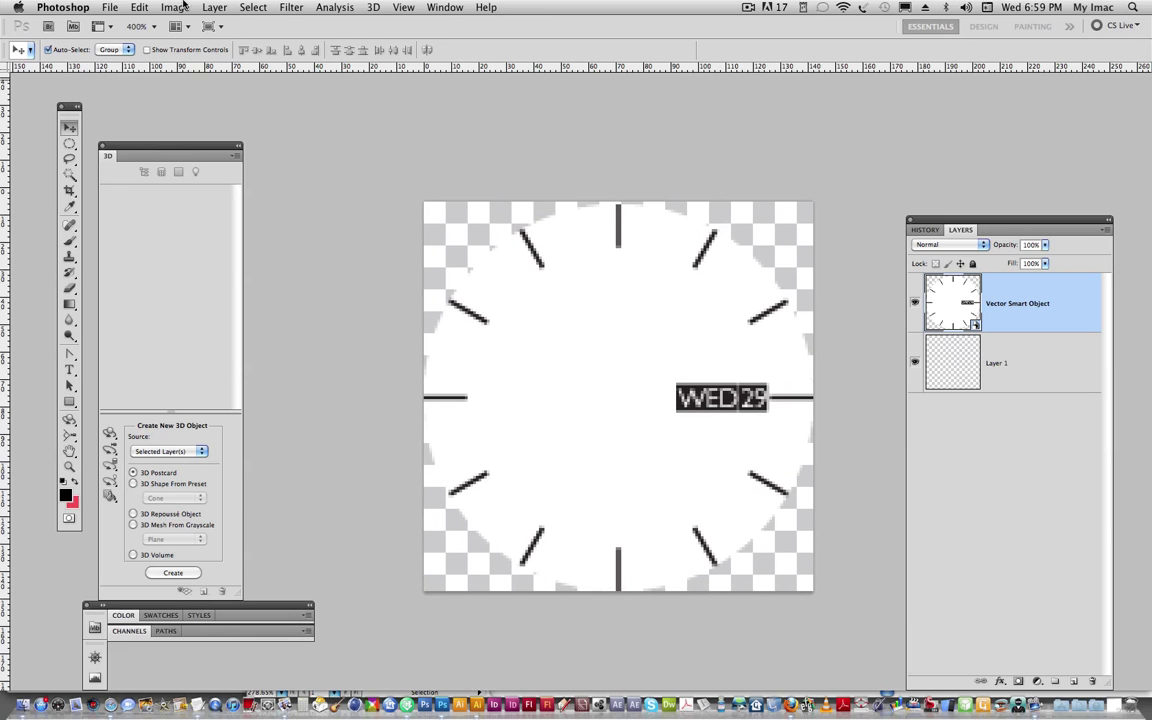
pyautogui.click(138, 8)
pyautogui.click(583, 101)
pyautogui.click(141, 10)
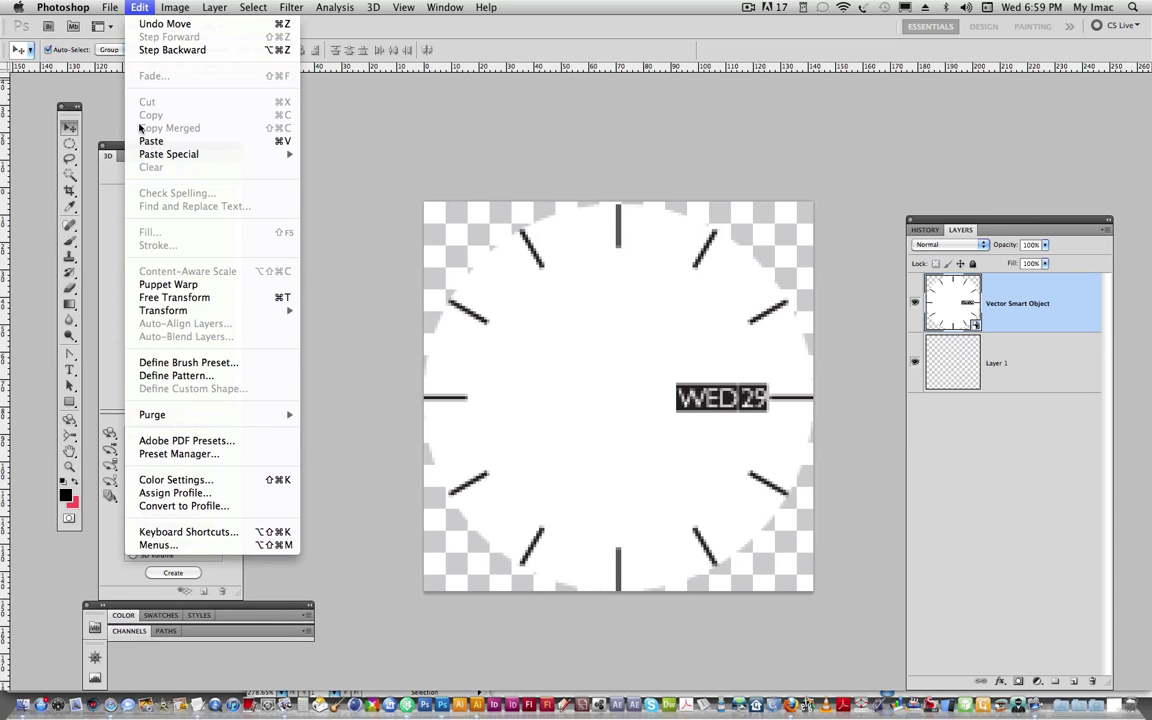
pyautogui.click(133, 8)
pyautogui.moveTo(613, 349)
pyautogui.mouseDown()
pyautogui.moveTo(275, 175)
pyautogui.moveTo(213, 129)
pyautogui.moveTo(239, 77)
pyautogui.moveTo(476, 8)
pyautogui.moveTo(450, 7)
pyautogui.moveTo(589, 351)
pyautogui.mouseUp()
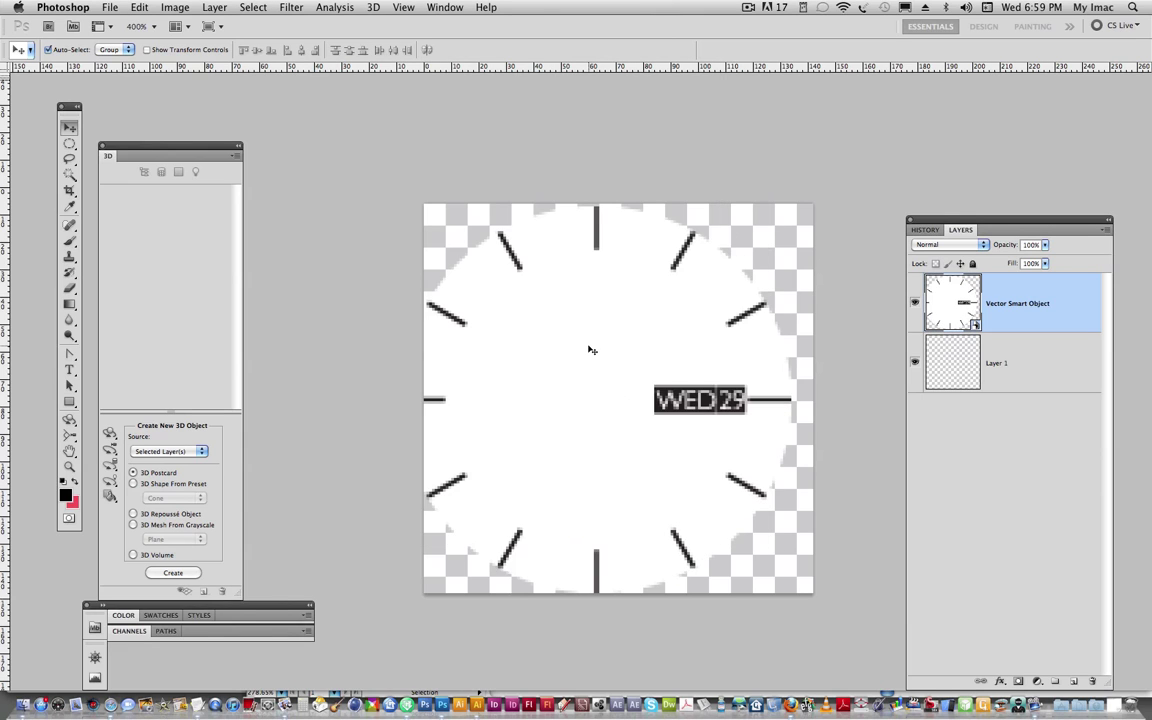
pyautogui.rightClick(587, 350)
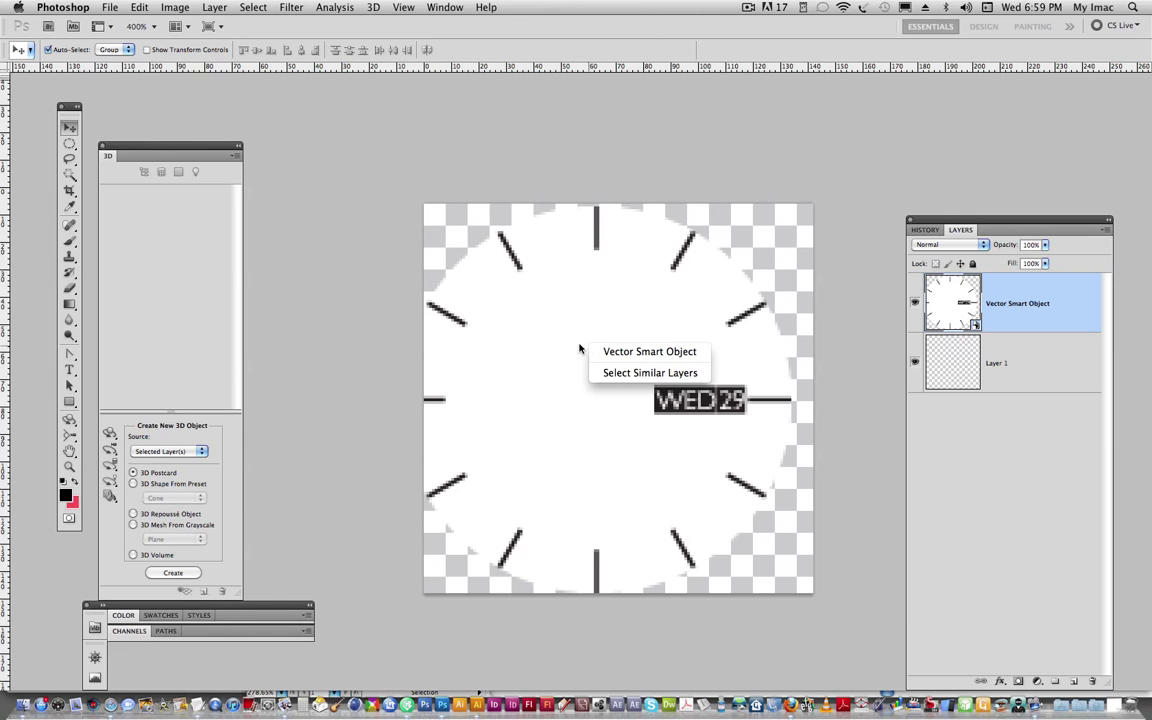
pyautogui.click(524, 315)
# - Return to watch model.psd and reopen the dial material's diffuse texture
pyautogui.click(436, 7)
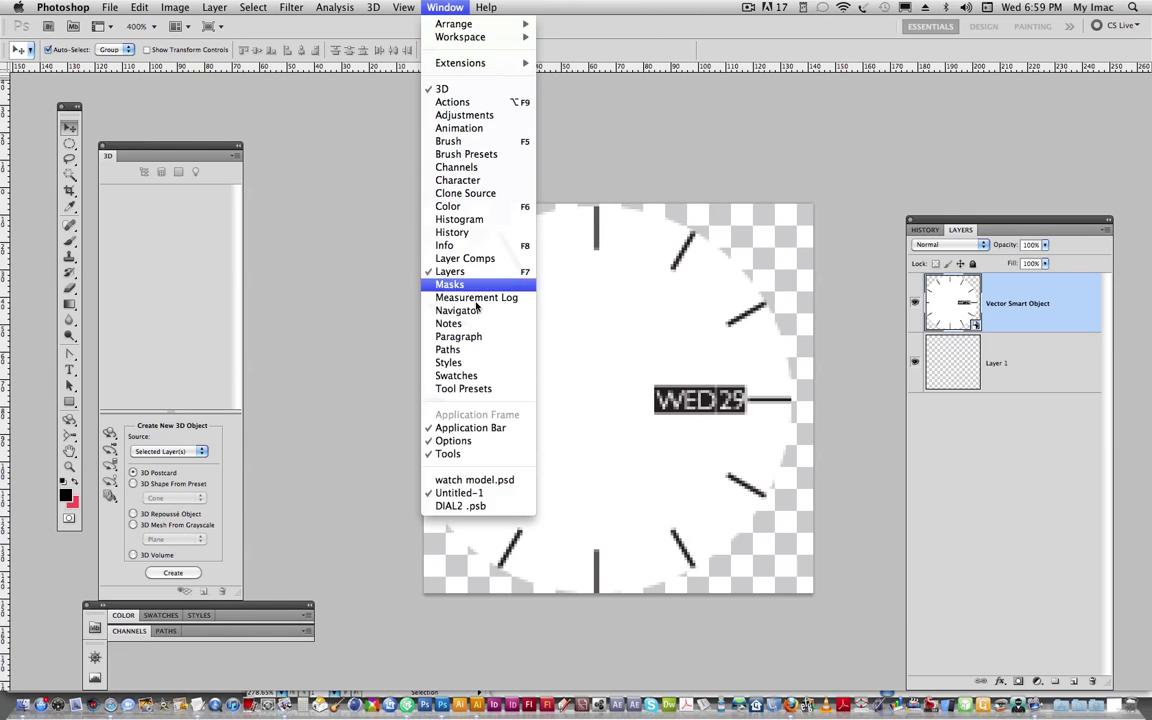
pyautogui.click(490, 481)
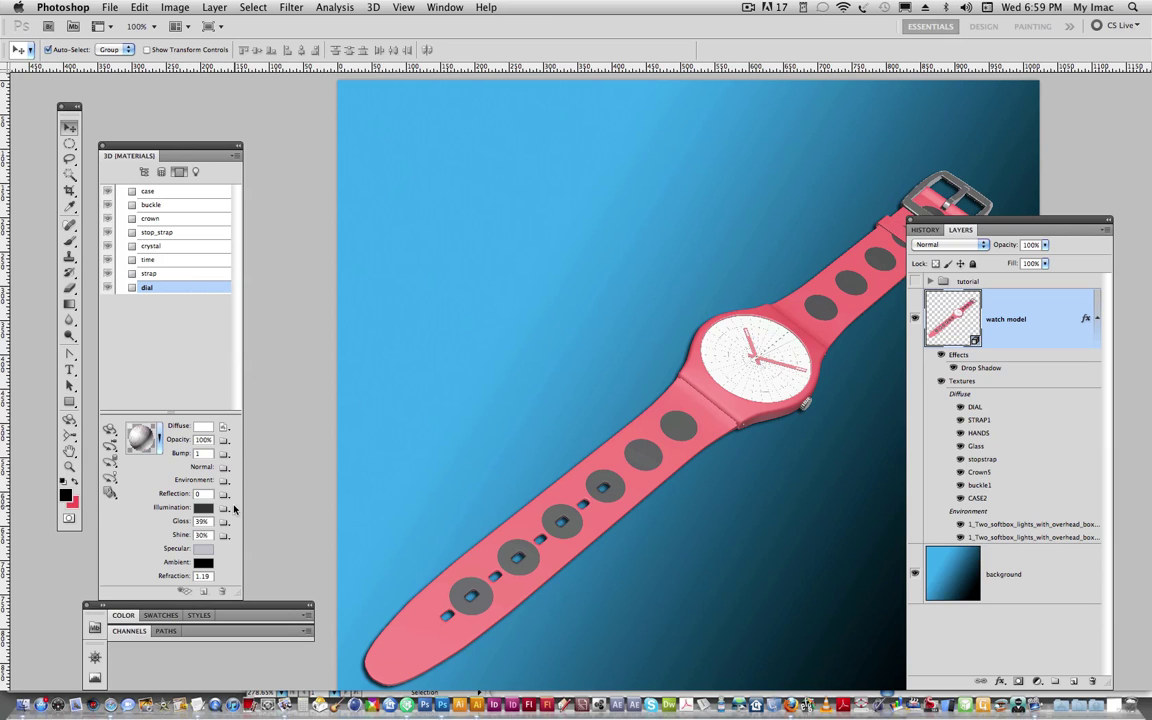
pyautogui.click(224, 426)
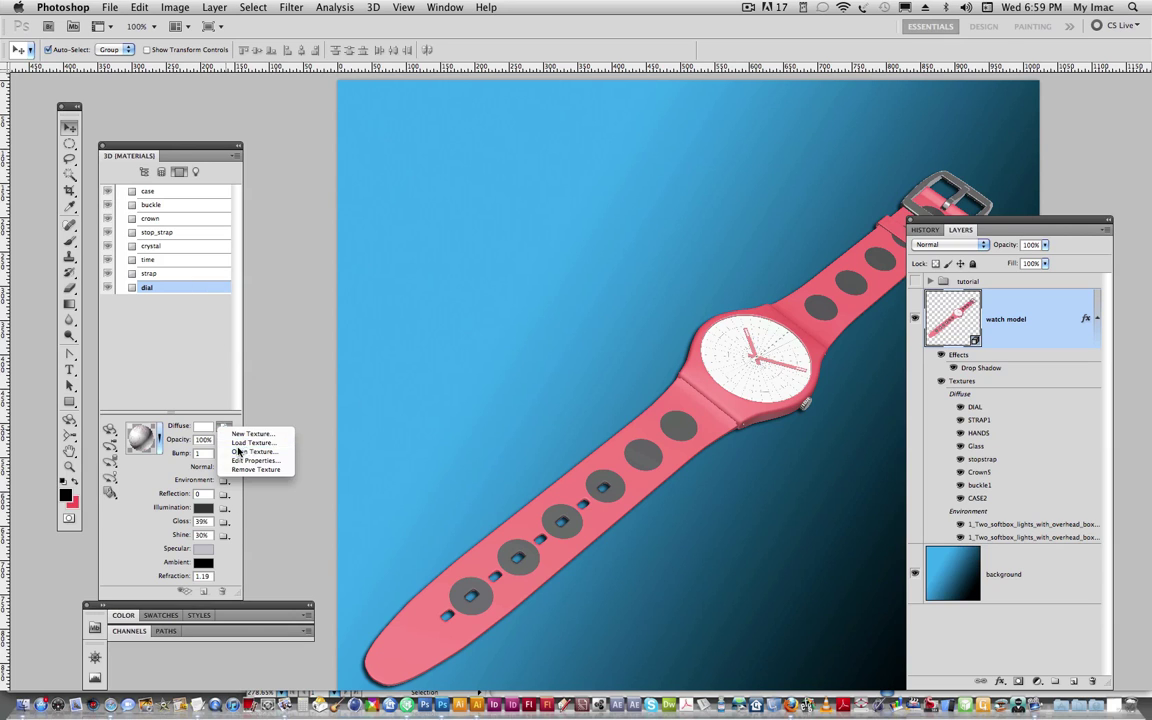
pyautogui.click(246, 451)
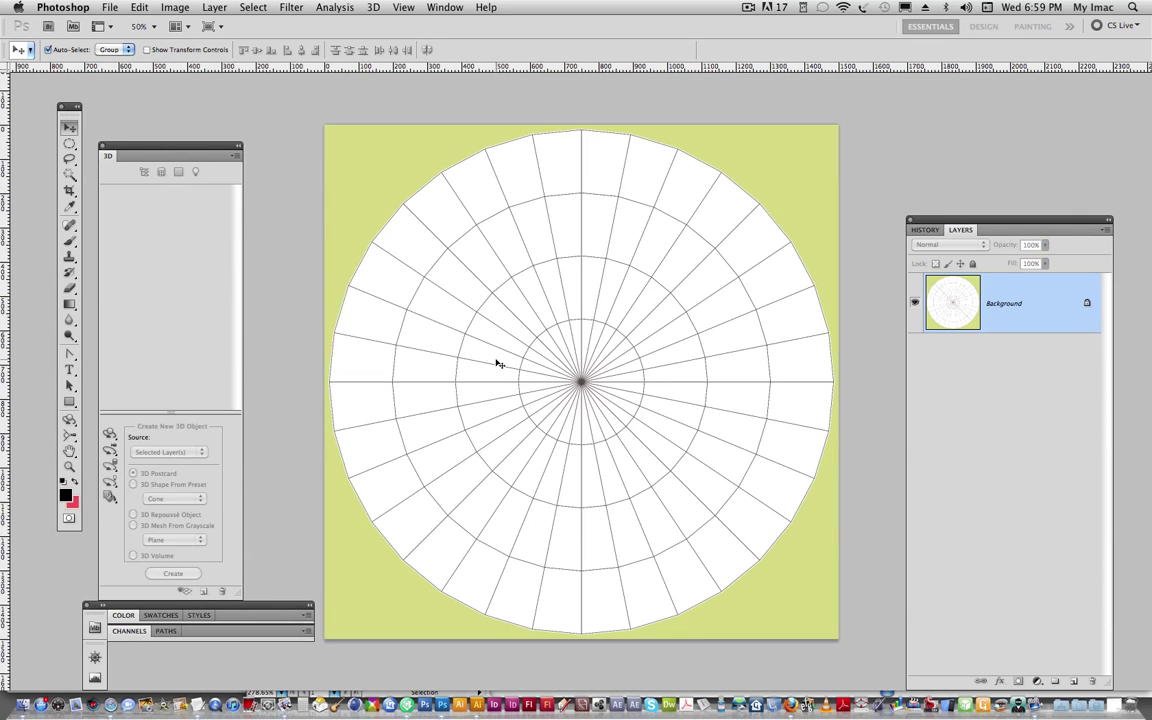
# - Paste the WED 29 clock face as a Smart Object and scale it from its centre to about 1045% to cover the dial
pyautogui.click(139, 7)
pyautogui.click(152, 141)
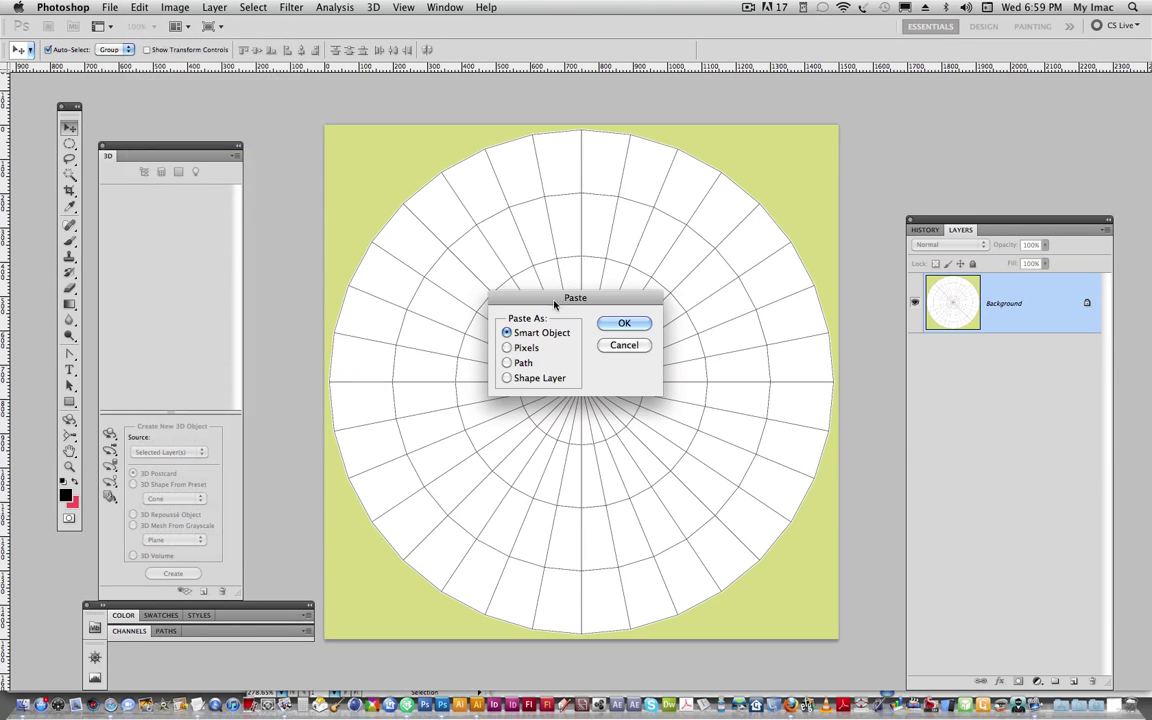
pyautogui.click(626, 323)
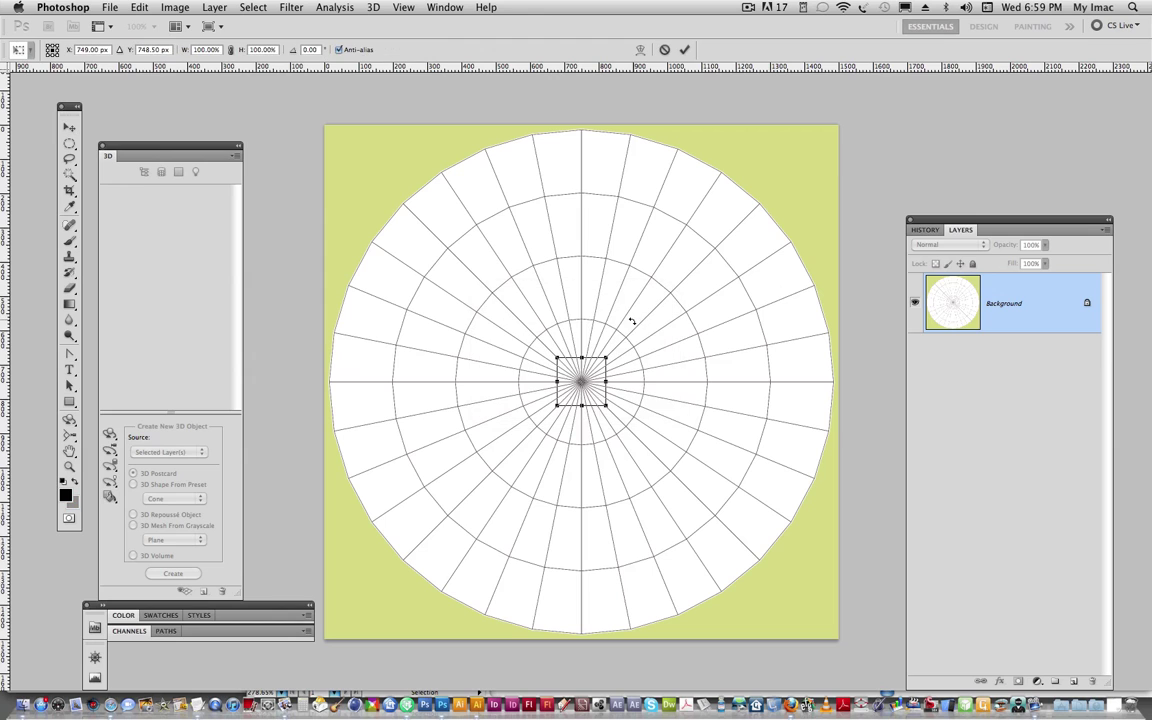
pyautogui.moveTo(609, 356); pyautogui.dragTo(875, 168)
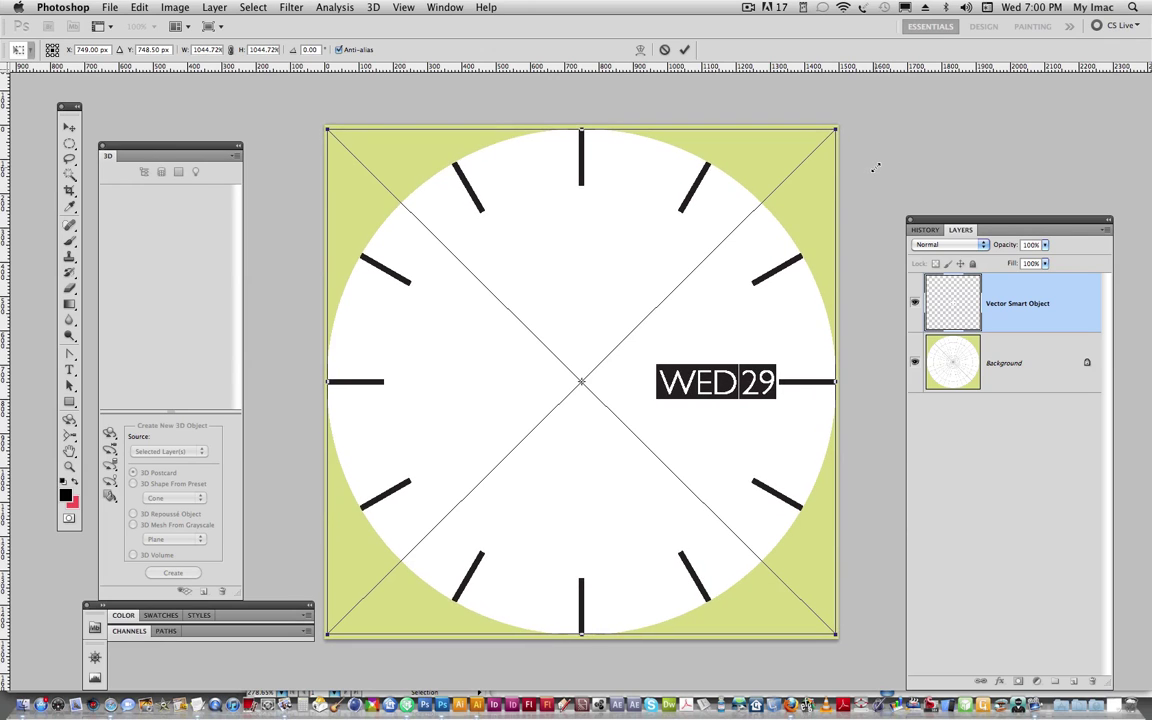
pyautogui.press('Return')
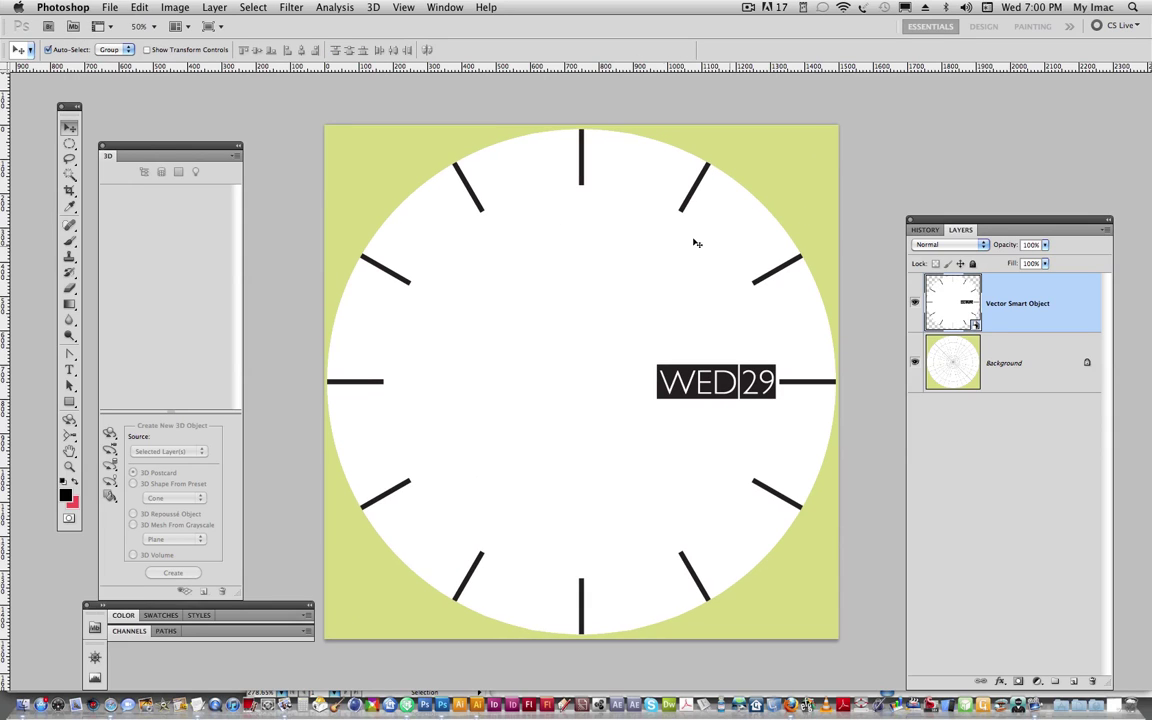
# - Add Layer 1 with a red-filled circle about 275 px wide in the upper-left part of the clock face, then clear the selection
pyautogui.click(69, 143)
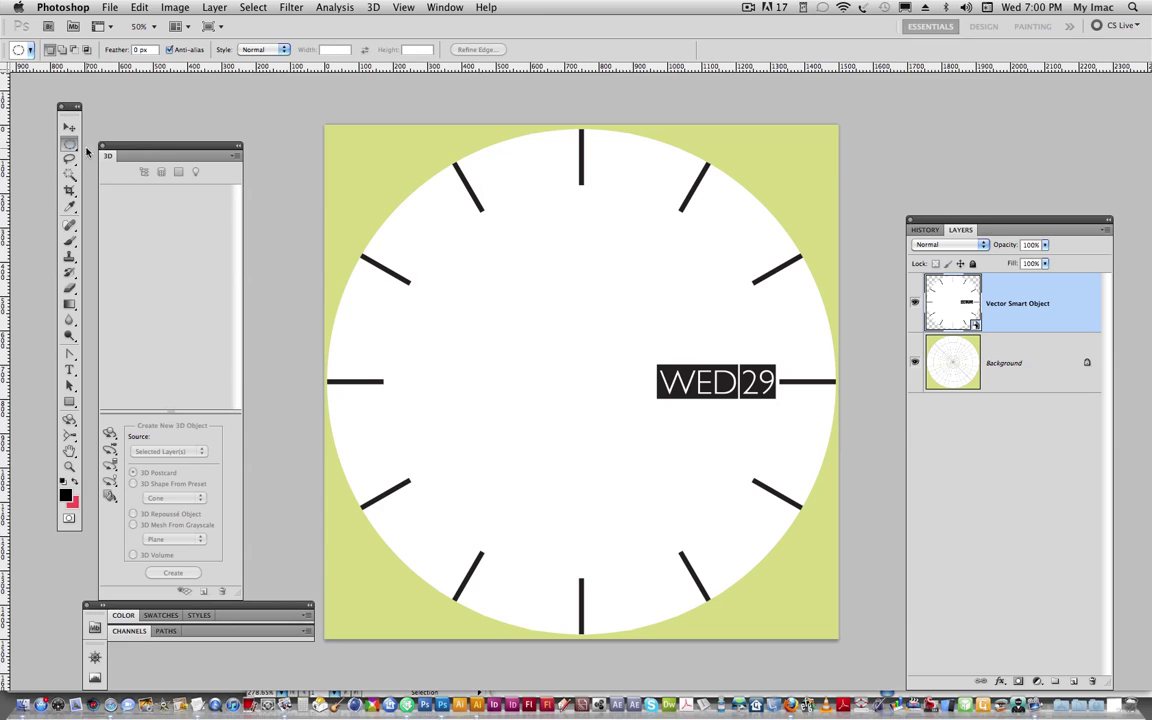
pyautogui.click(1104, 231)
pyautogui.click(984, 239)
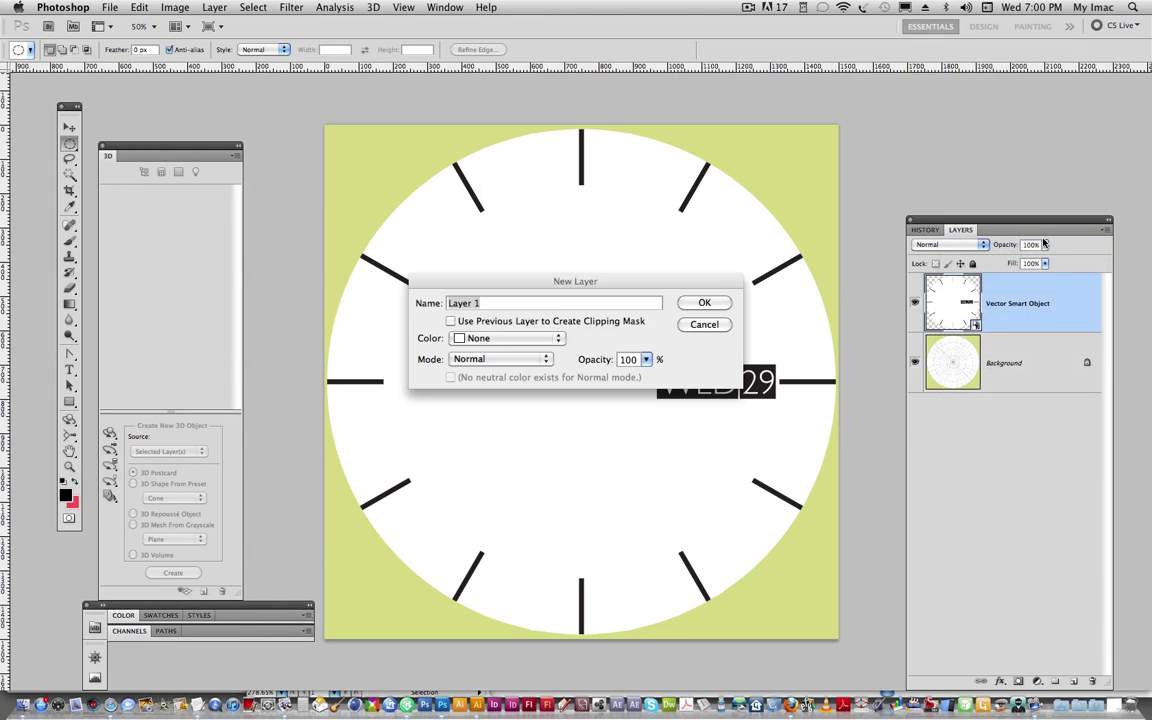
pyautogui.click(705, 304)
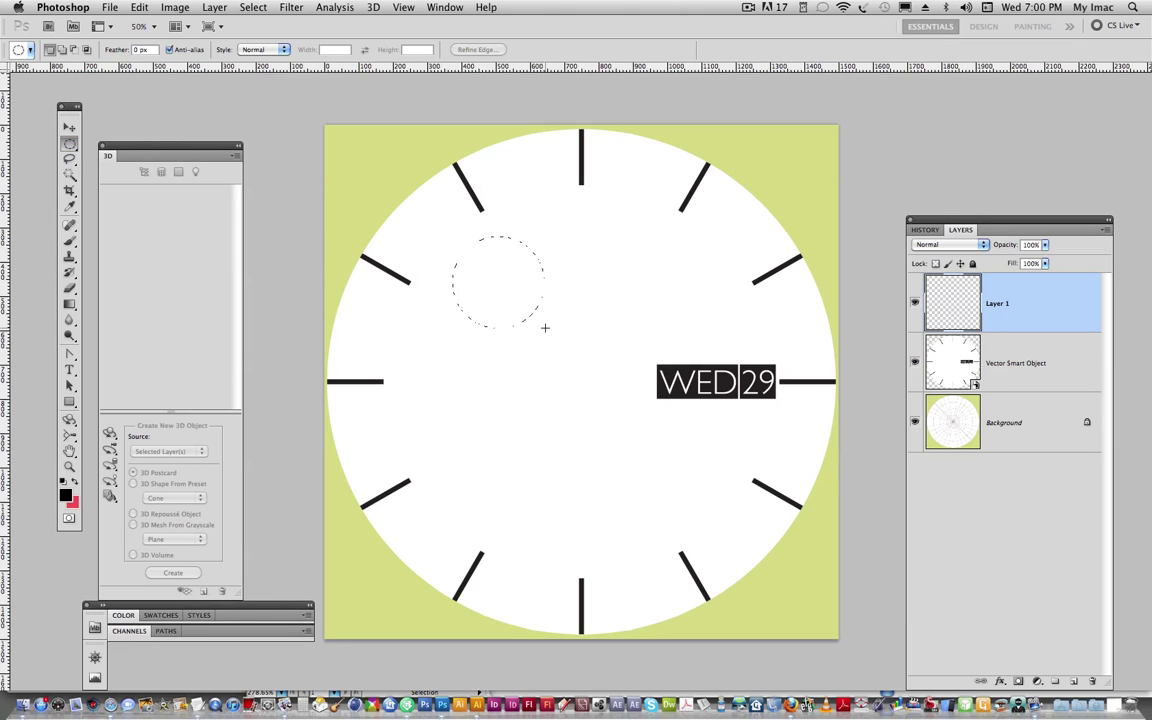
pyautogui.moveTo(545, 327); pyautogui.dragTo(546, 328)
pyautogui.press('super+BackSpace')
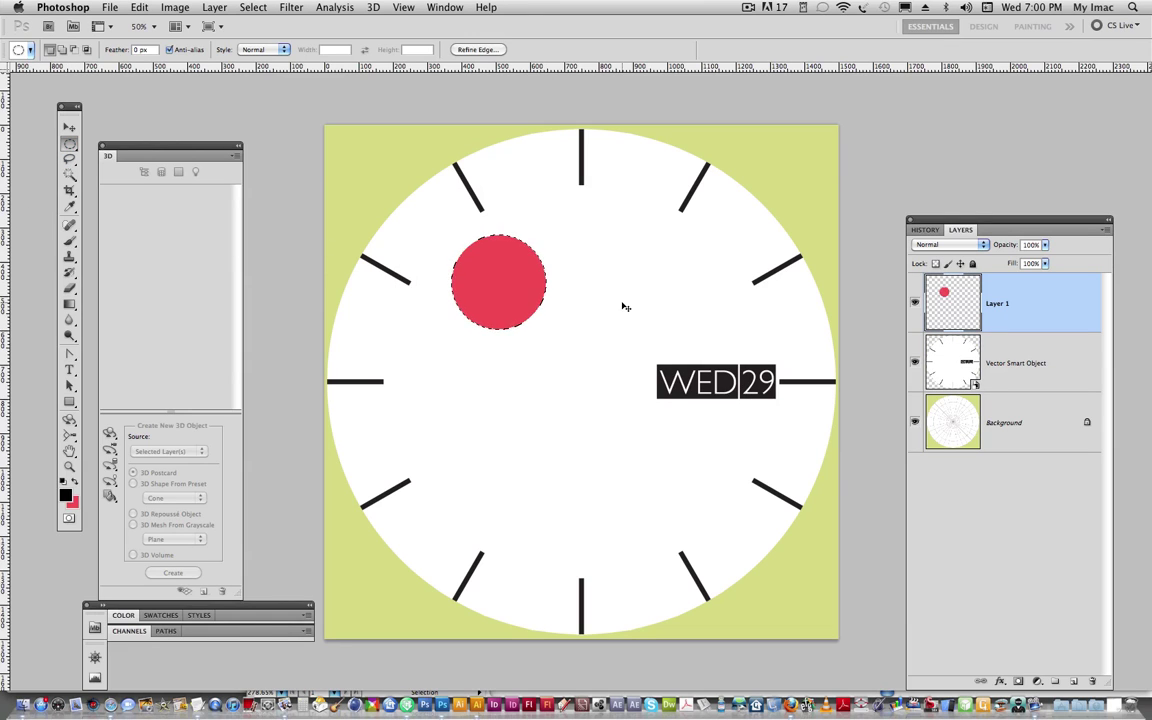
pyautogui.press('super+d')
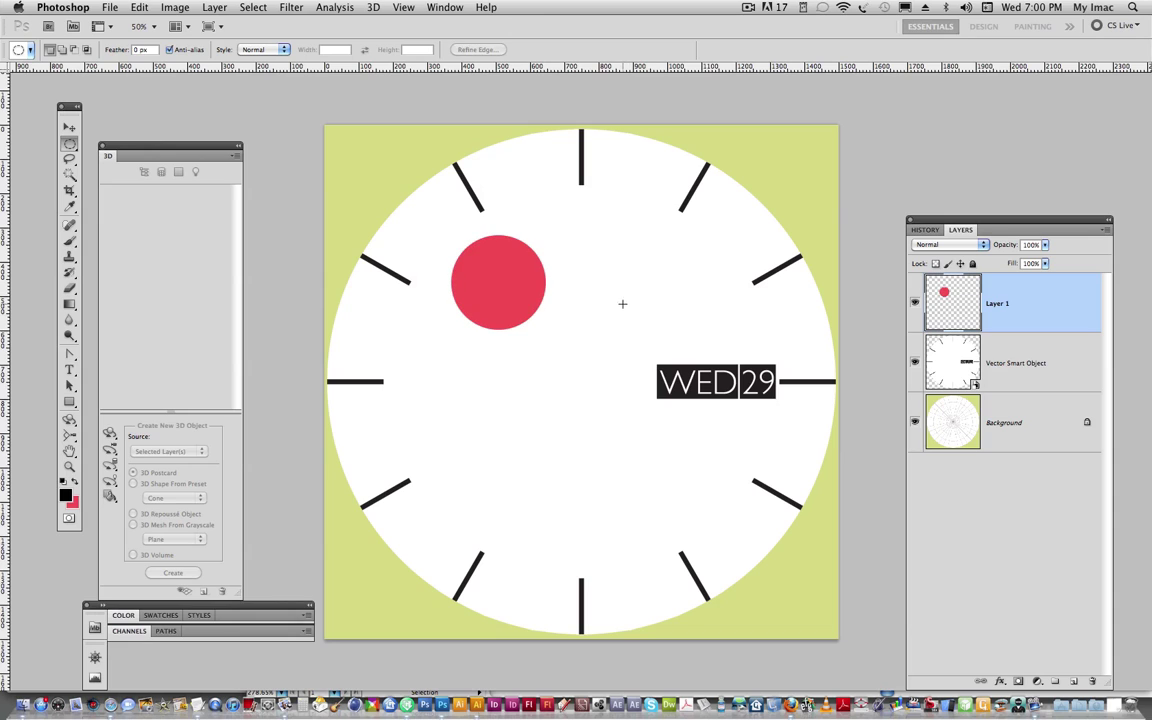
# - Duplicate the red circle into six more copies scattered across the clock face
pyautogui.click(72, 126)
pyautogui.moveTo(510, 315); pyautogui.dragTo(600, 345)
pyautogui.press('super+j')
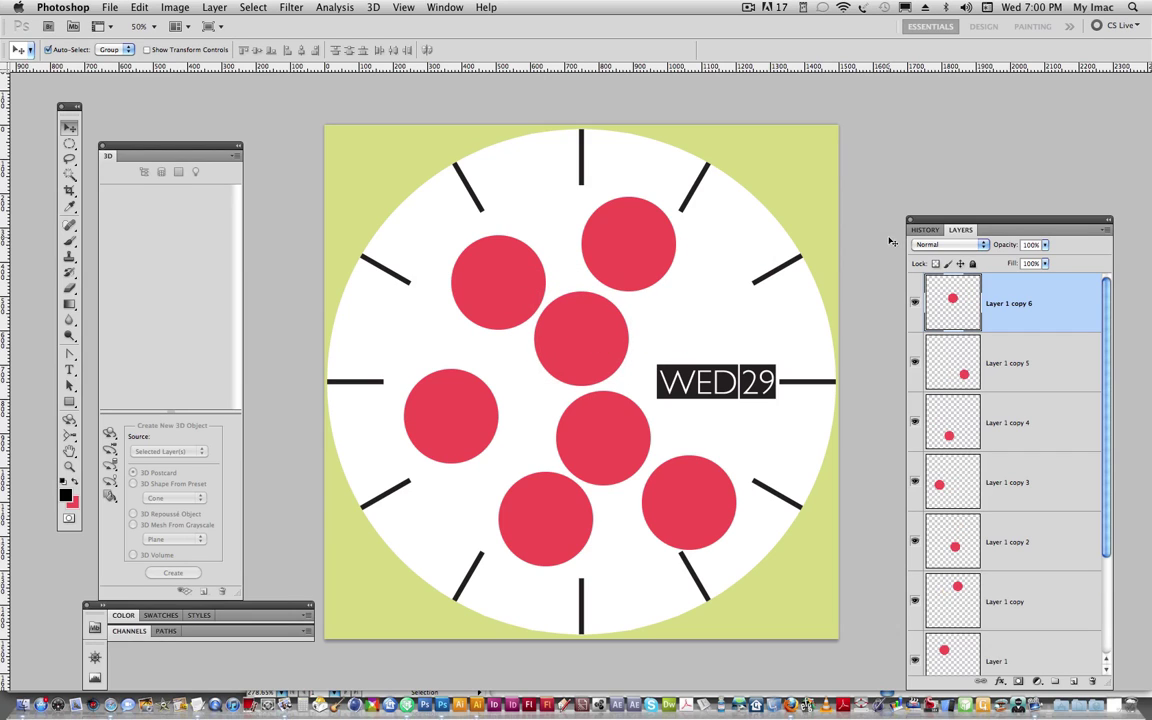
# - Close DIAL2 .psb with its changes saved
pyautogui.click(109, 7)
pyautogui.click(140, 150)
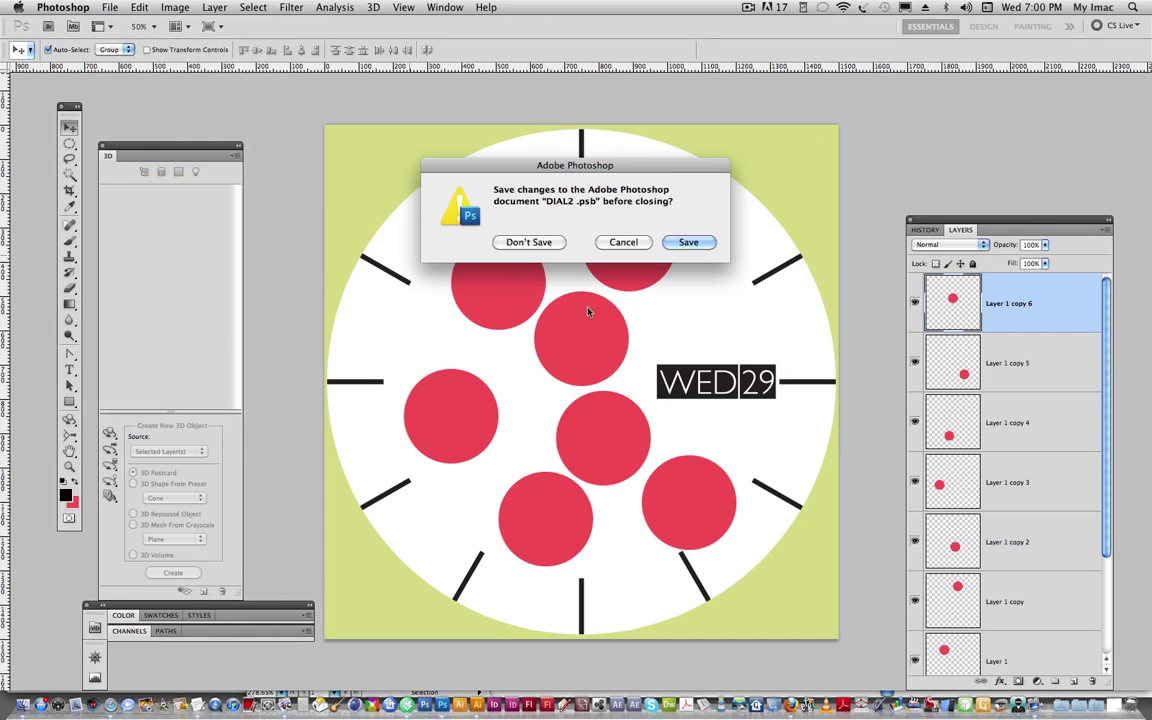
pyautogui.click(693, 241)
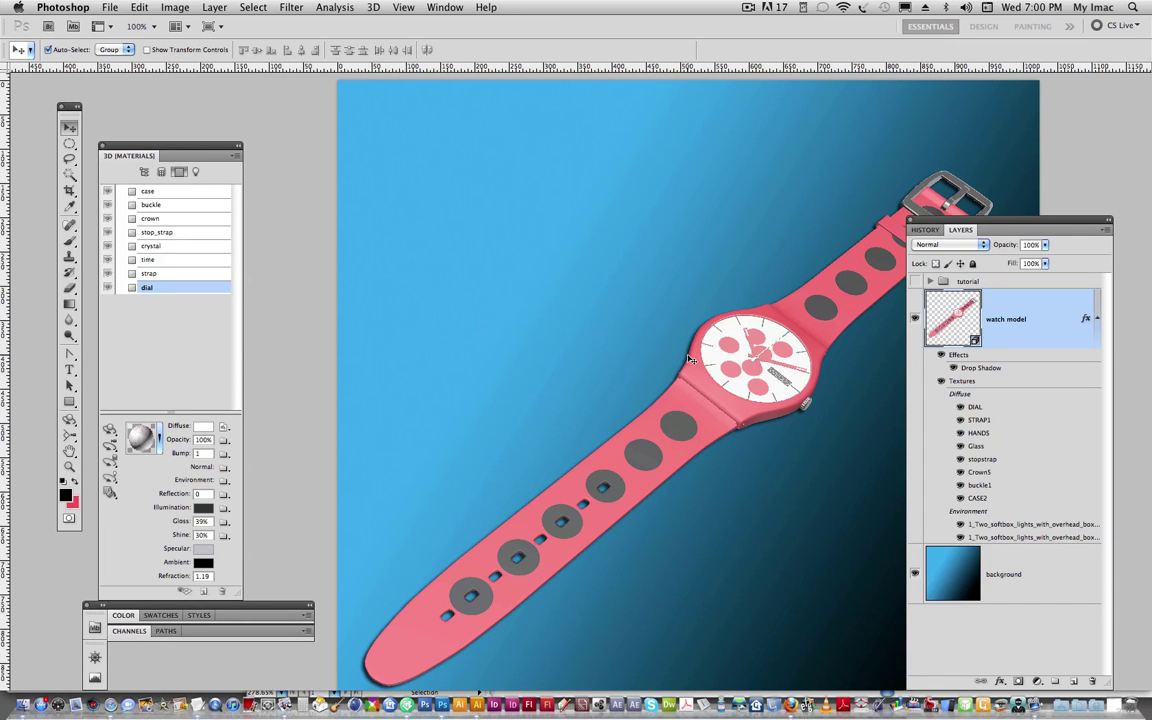
# - Rotate the watch model to an orientation of about X 13.4, Y 39.5, Z 74.7 so it faces the viewer more directly
pyautogui.click(69, 420)
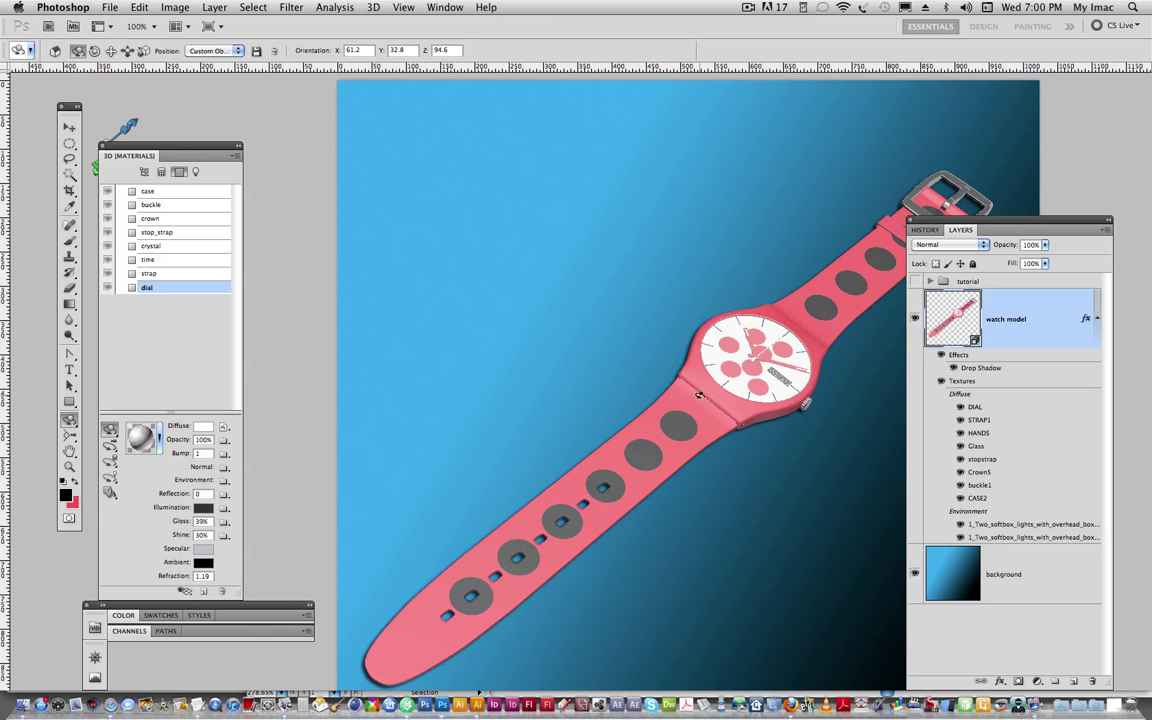
pyautogui.moveTo(697, 382); pyautogui.dragTo(675, 519)
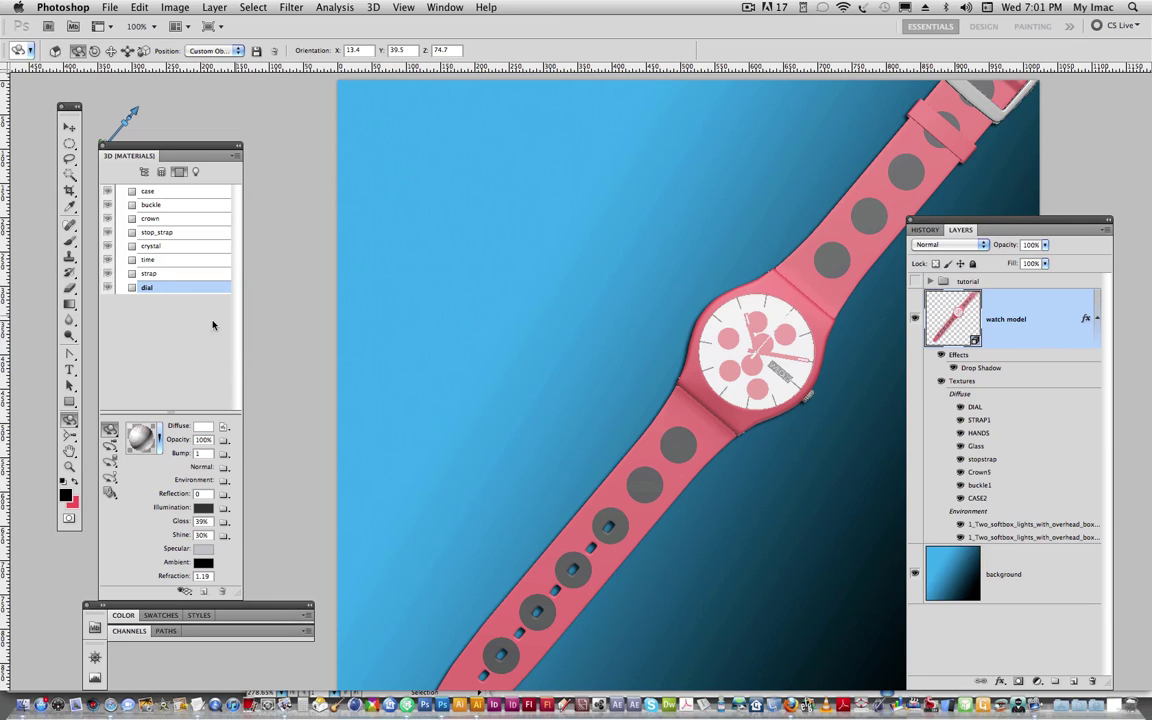
# - Open the dial material's diffuse texture and delete Layer 1 and its six copies, removing every red circle
pyautogui.click(224, 426)
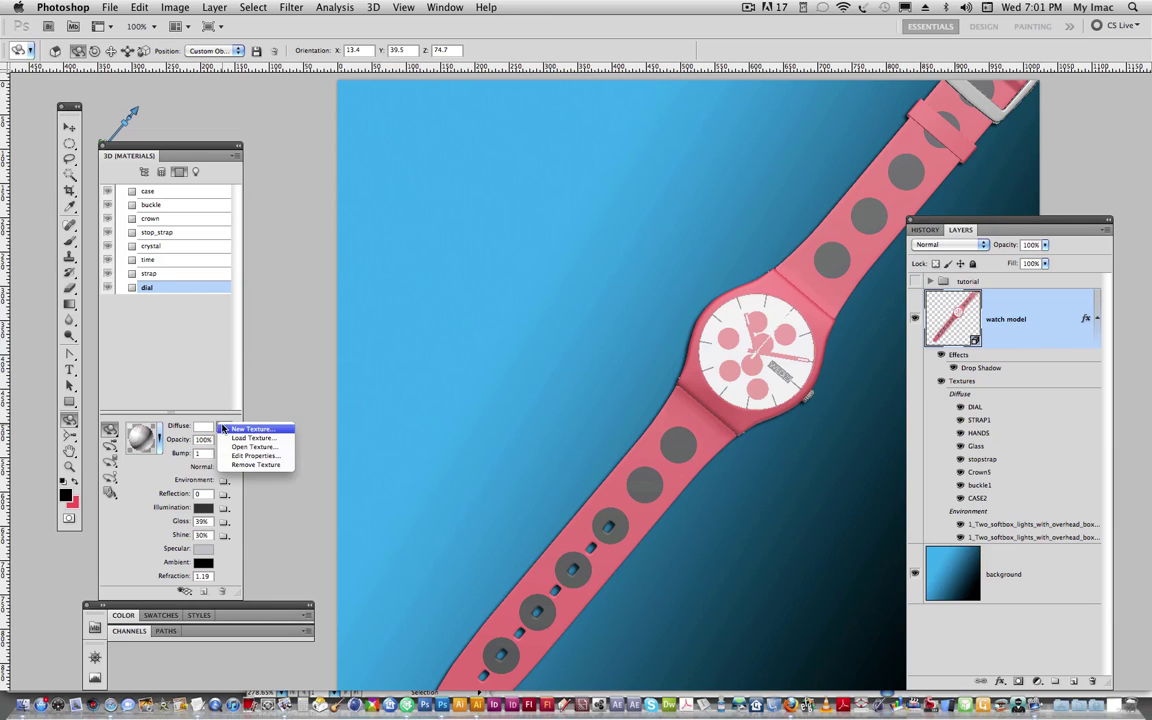
pyautogui.click(278, 446)
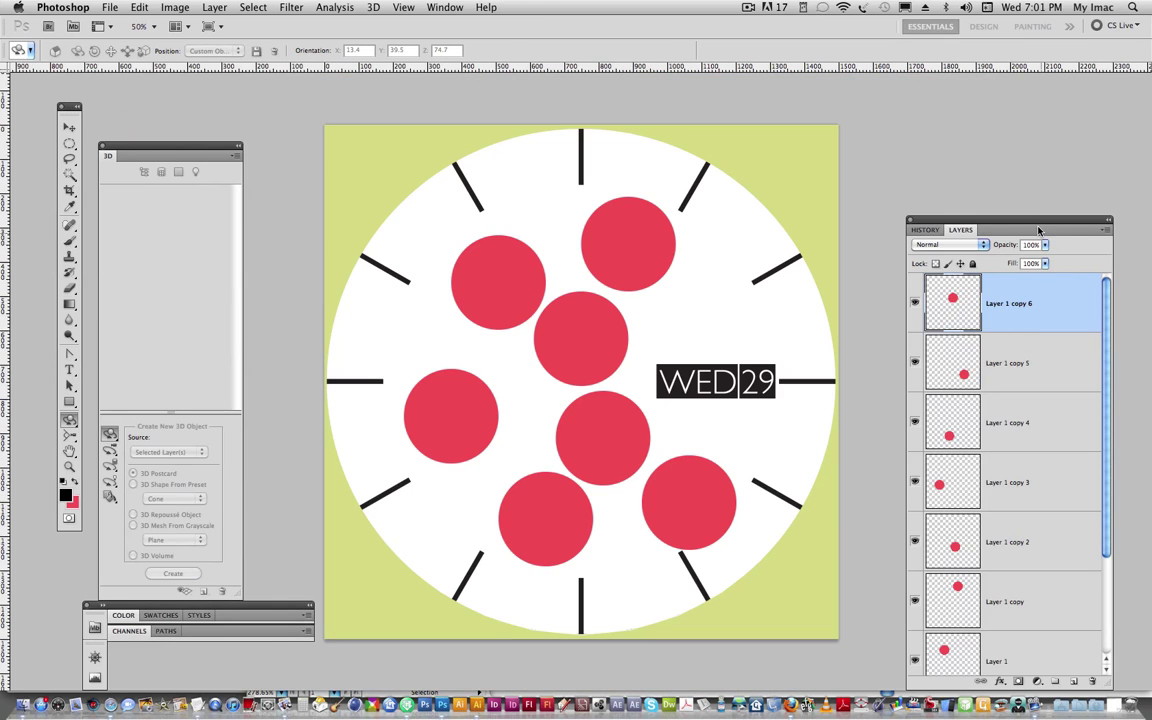
pyautogui.moveTo(1051, 236); pyautogui.dragTo(981, 36)
pyautogui.scroll(-3, 968, 350)
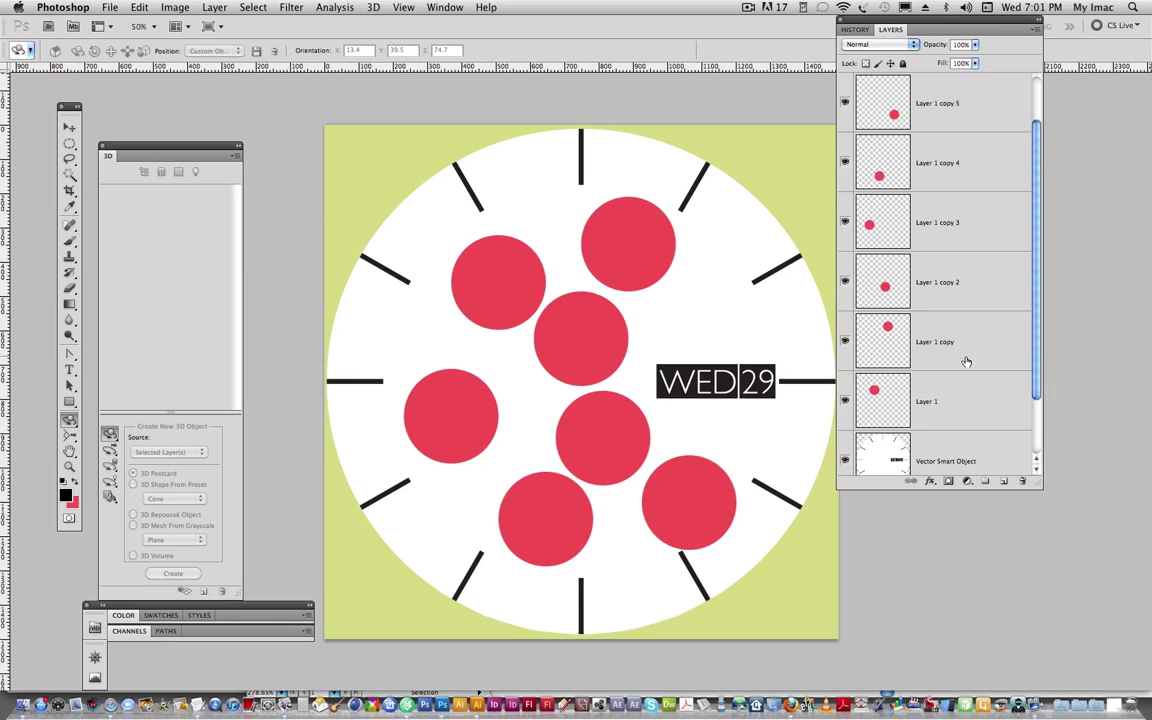
pyautogui.keyDown('shift'); pyautogui.click(962, 346); pyautogui.keyUp('shift')
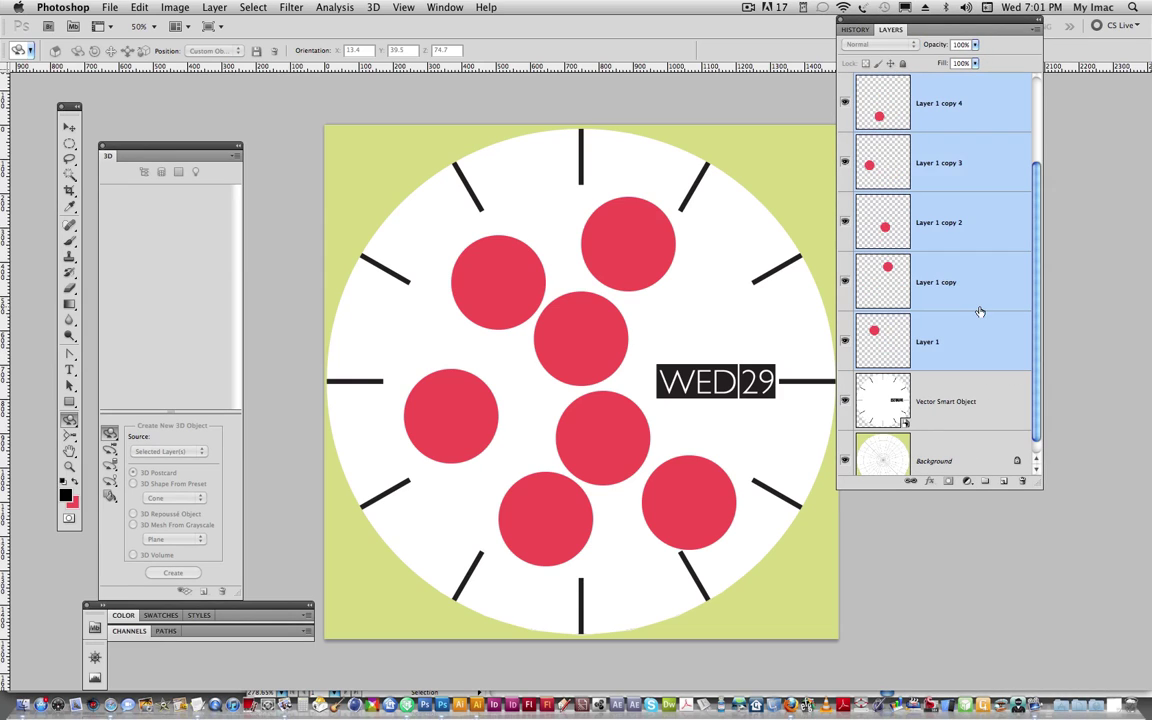
pyautogui.click(1020, 481)
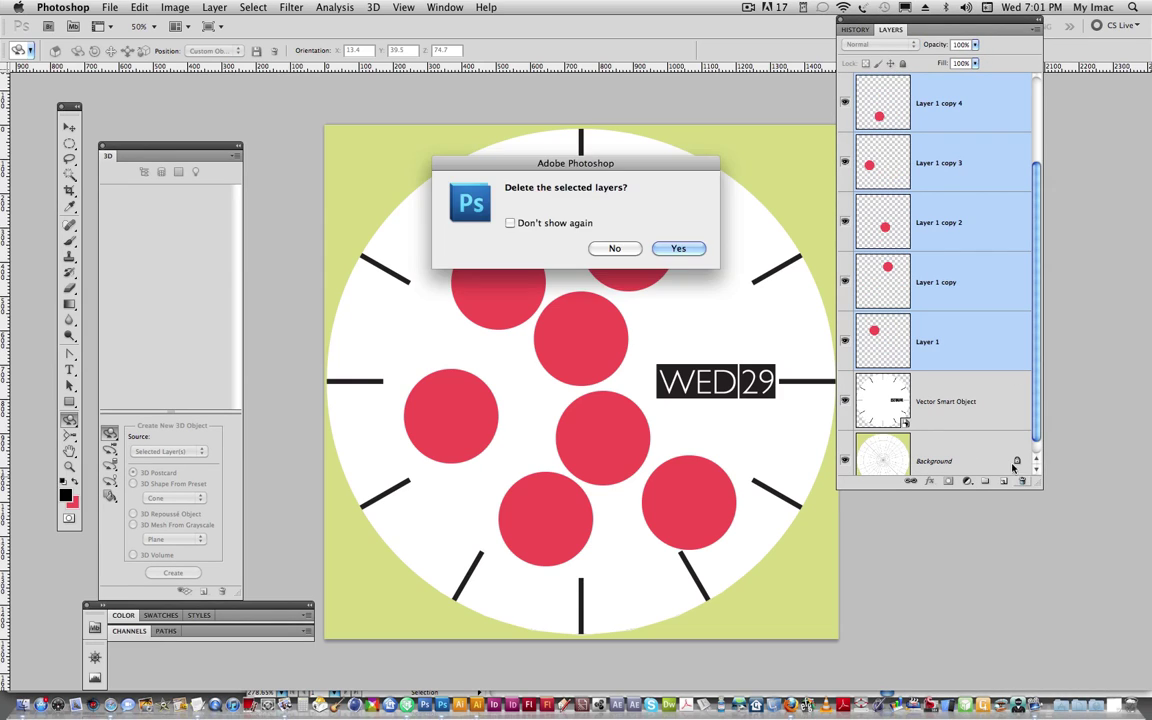
pyautogui.click(678, 249)
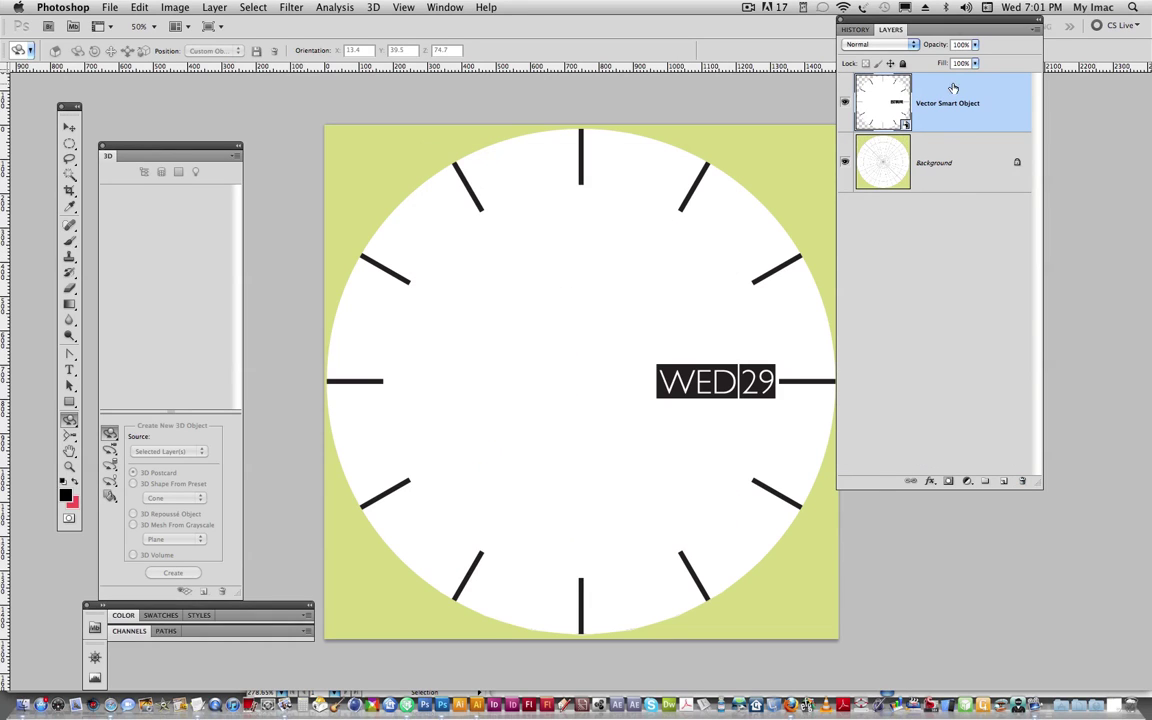
# - Duplicate the Vector Smart Object layer within the same document and rasterize the copy
pyautogui.click(1032, 36)
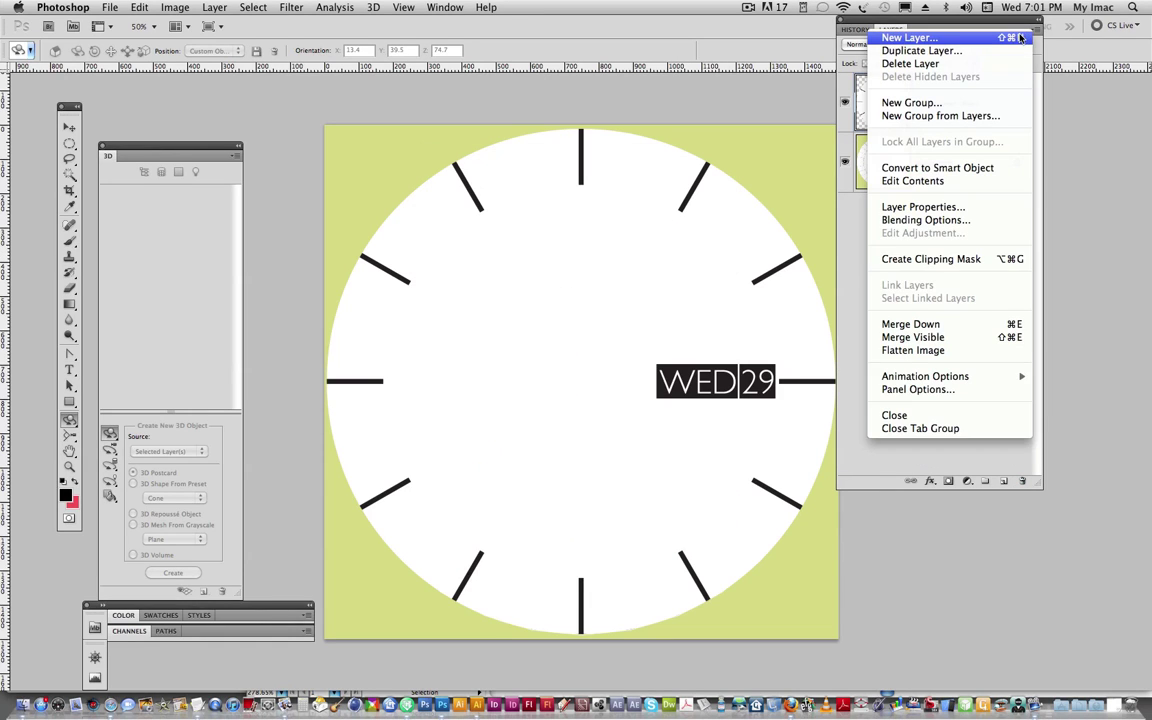
pyautogui.click(918, 50)
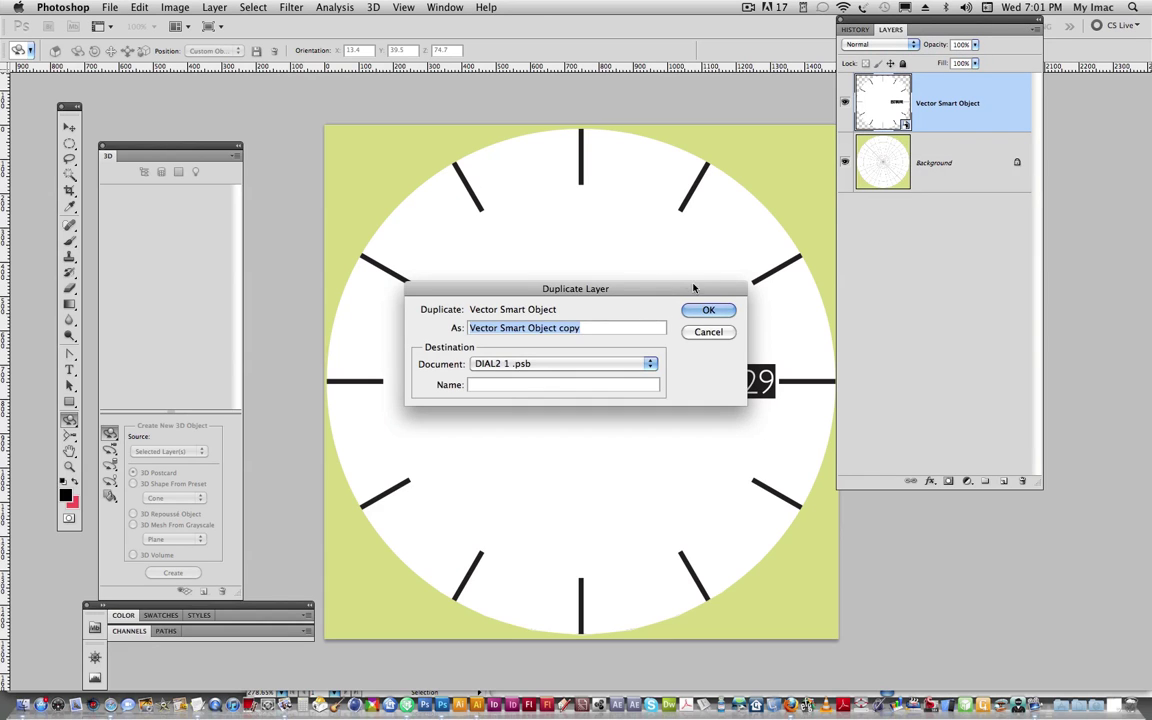
pyautogui.click(706, 312)
pyautogui.rightClick(975, 112)
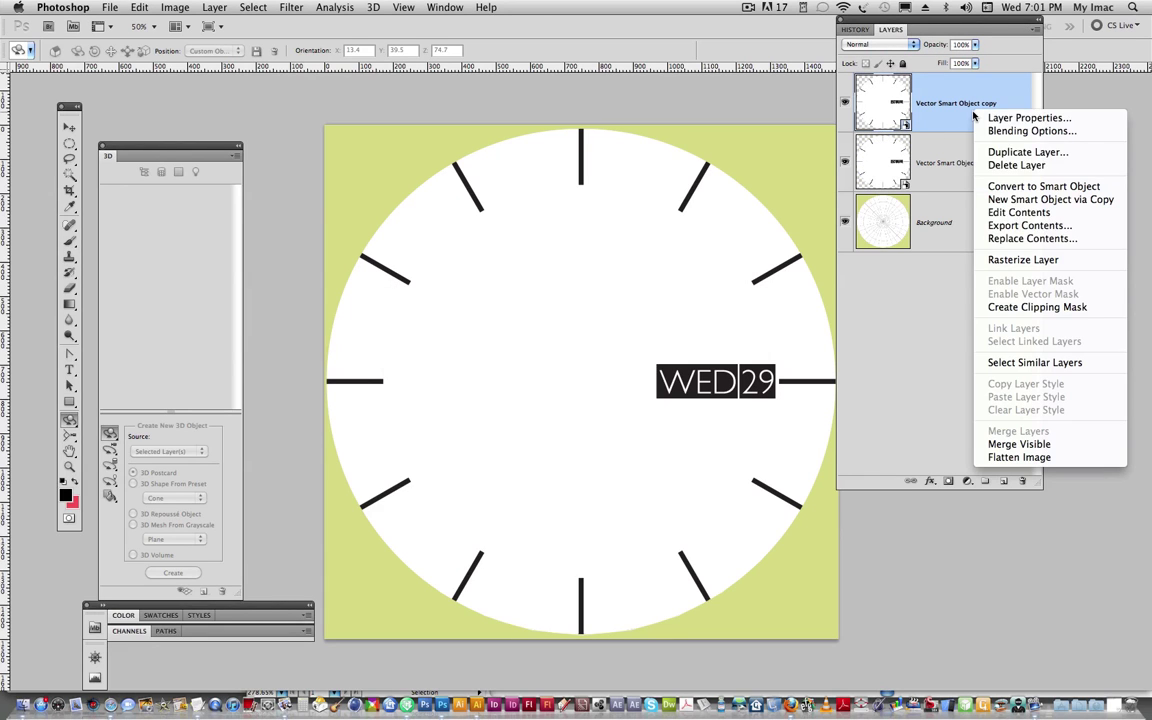
pyautogui.click(1022, 259)
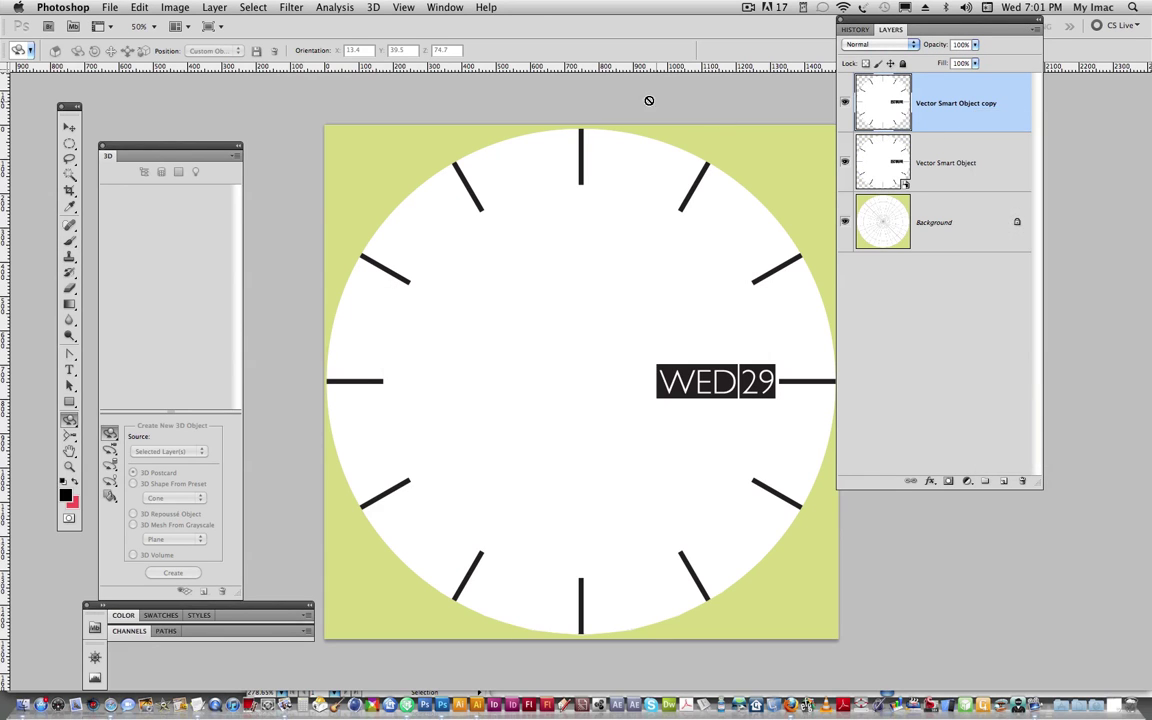
# - Load the rasterized copy's outline as a selection, fill it with the red background colour, deselect, and set the layer's blend mode to Multiply
pyautogui.click(262, 7)
pyautogui.click(258, 273)
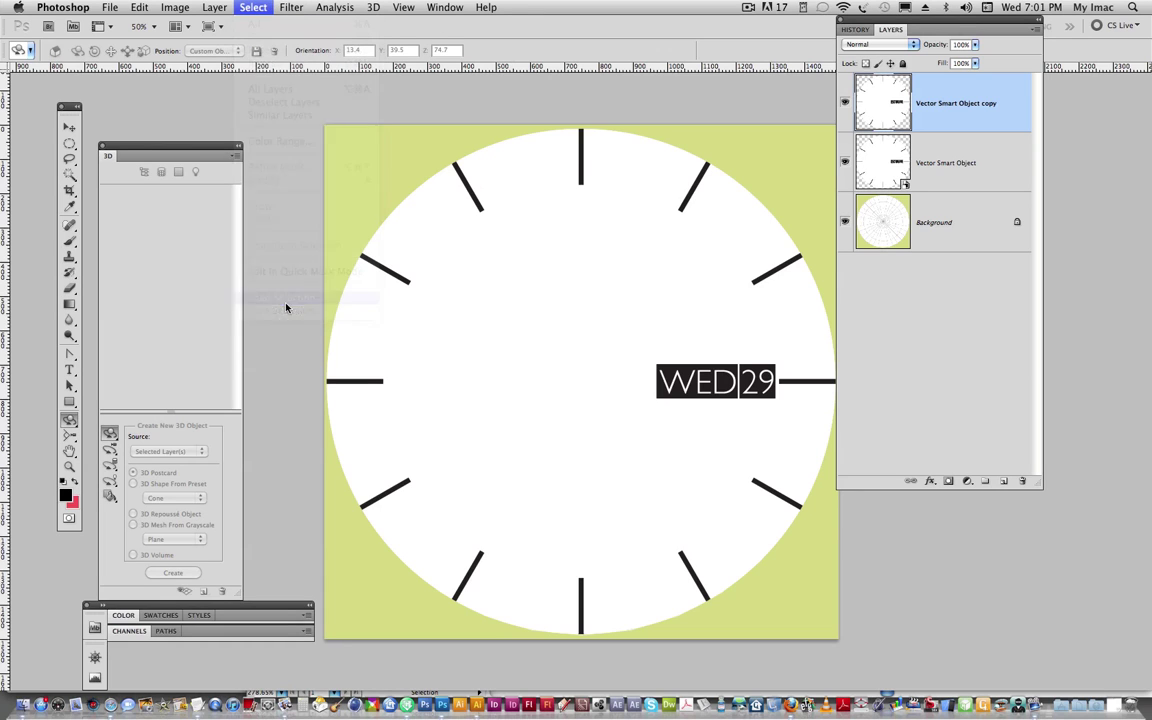
pyautogui.click(697, 283)
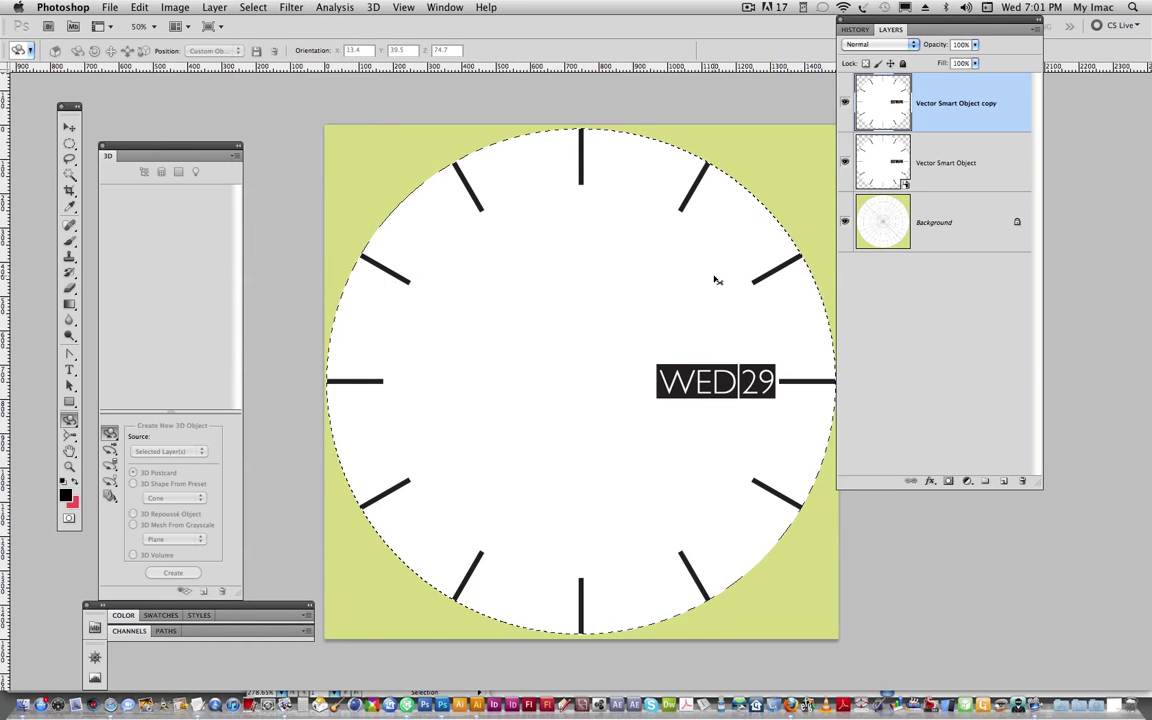
pyautogui.press('Delete')
pyautogui.press('super+BackSpace')
pyautogui.press('super+d')
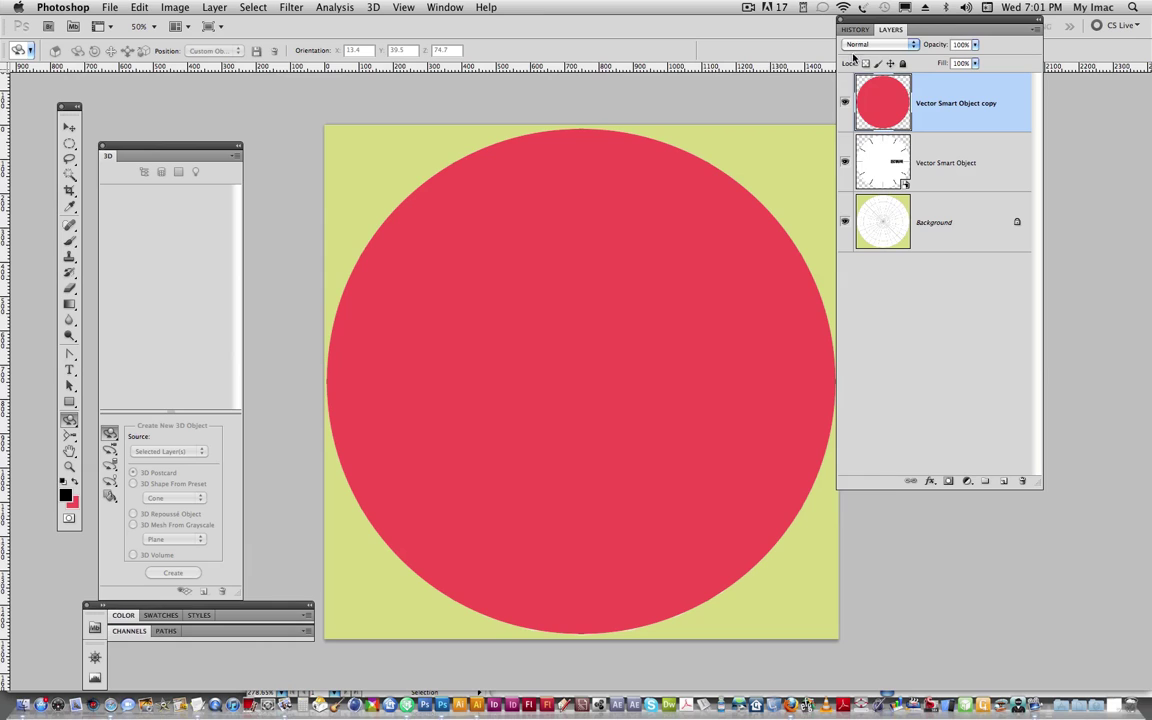
pyautogui.click(858, 45)
pyautogui.click(866, 76)
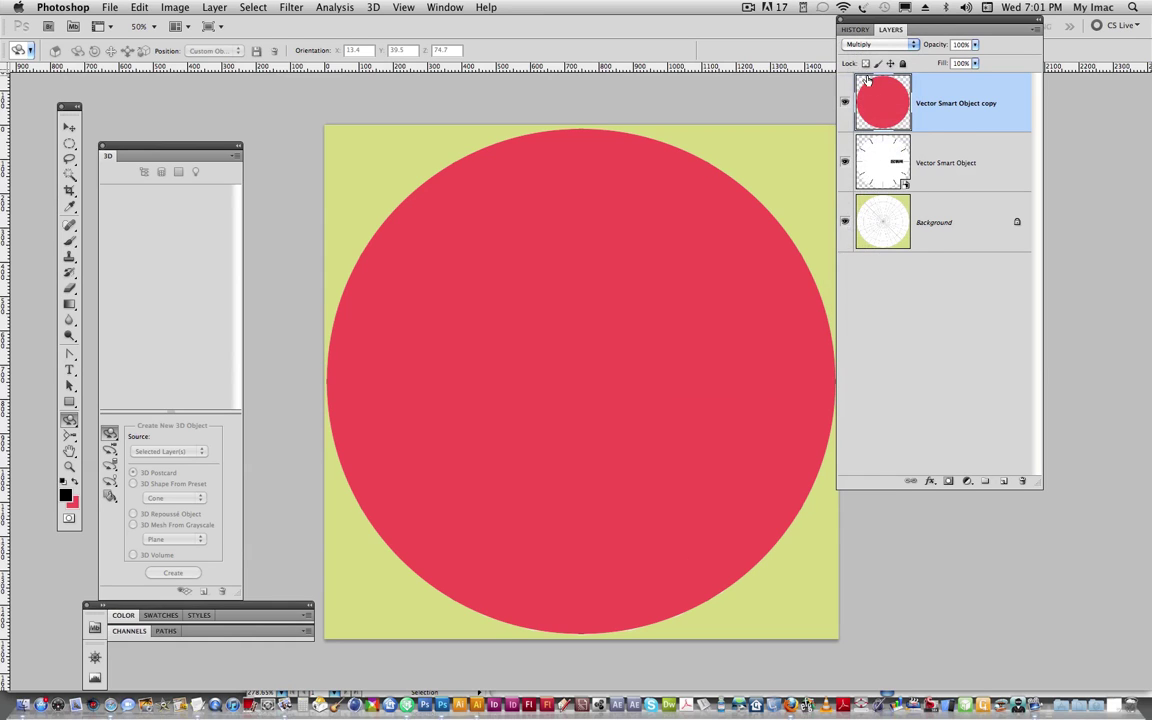